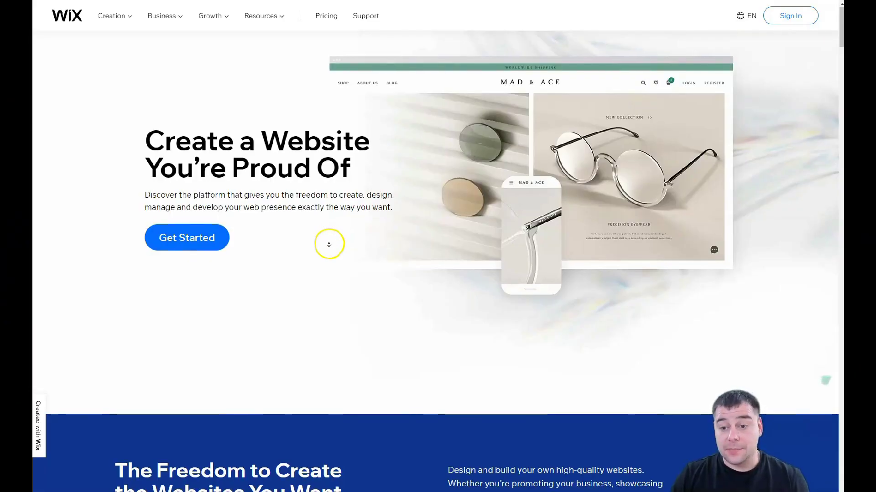
Scroll down through the Wix homepage toward the bottom.
scroll(329, 244, "down", 2)
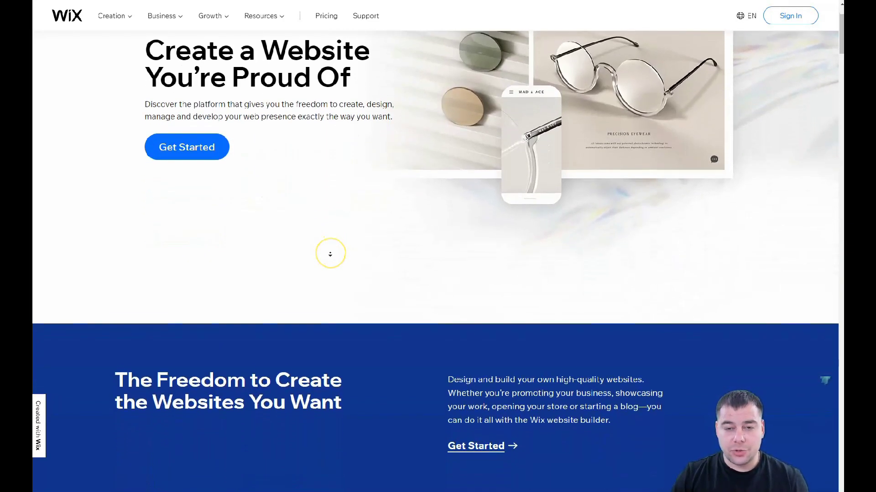
scroll(330, 253, "down", 3)
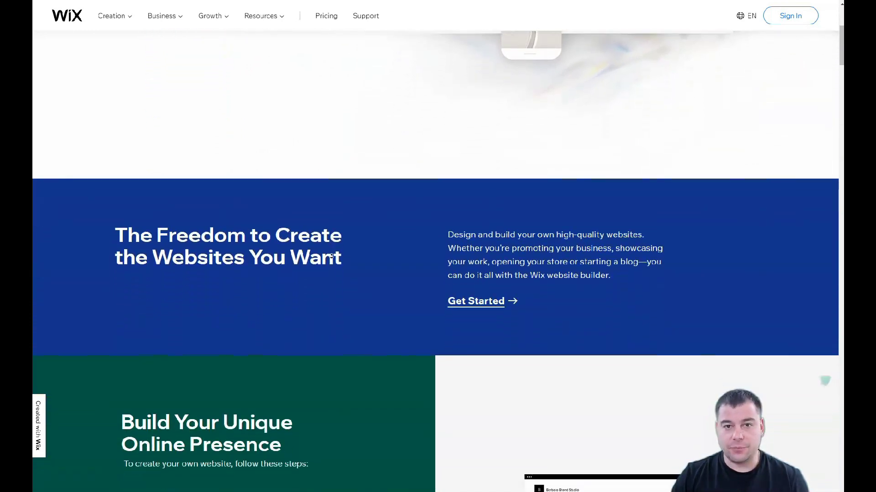
scroll(332, 257, "down", 4)
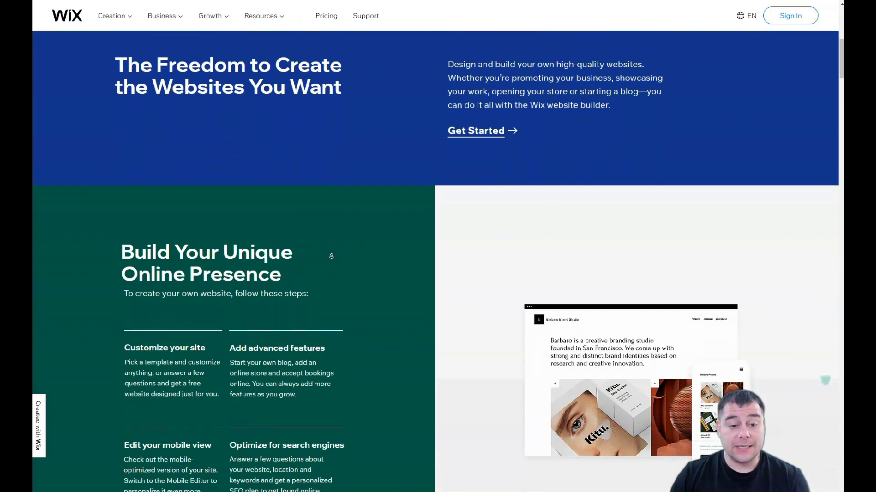
scroll(332, 257, "down", 4)
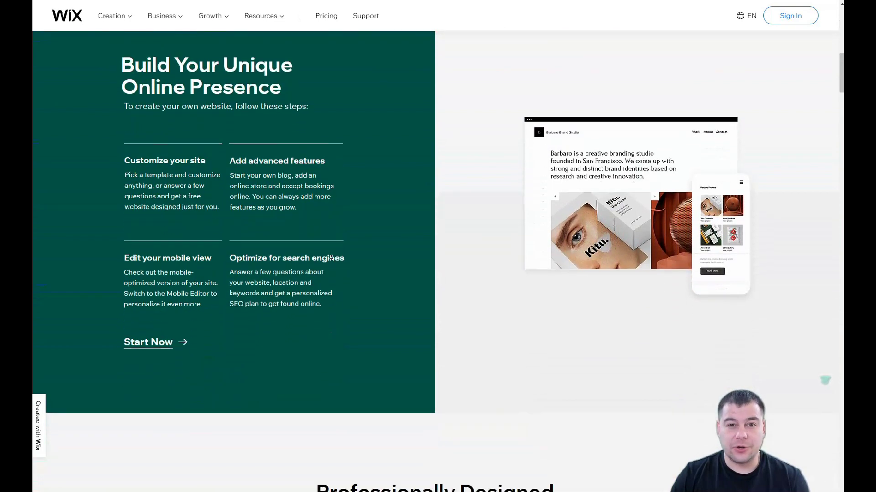
scroll(331, 258, "down", 5)
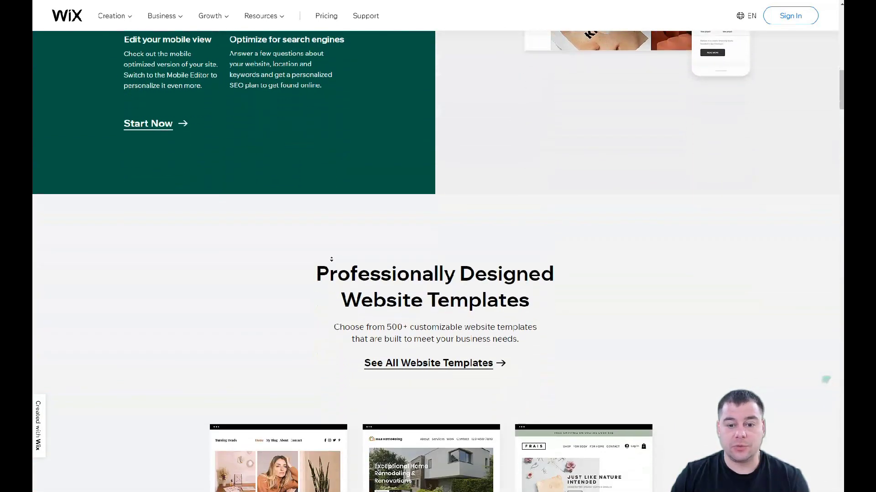
scroll(332, 259, "down", 5)
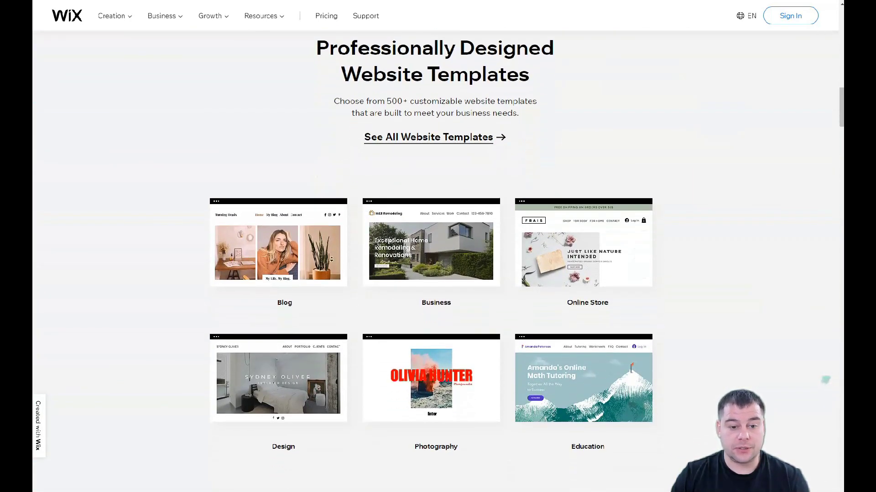
scroll(332, 259, "down", 5)
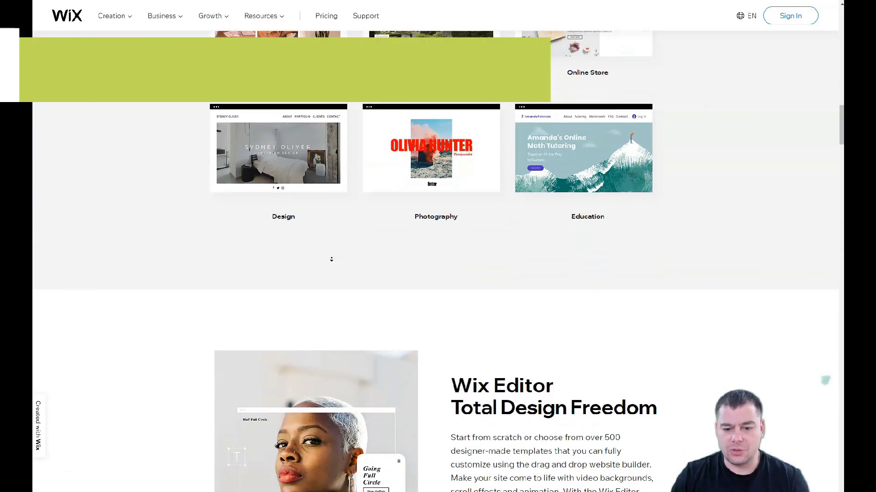
scroll(331, 259, "down", 5)
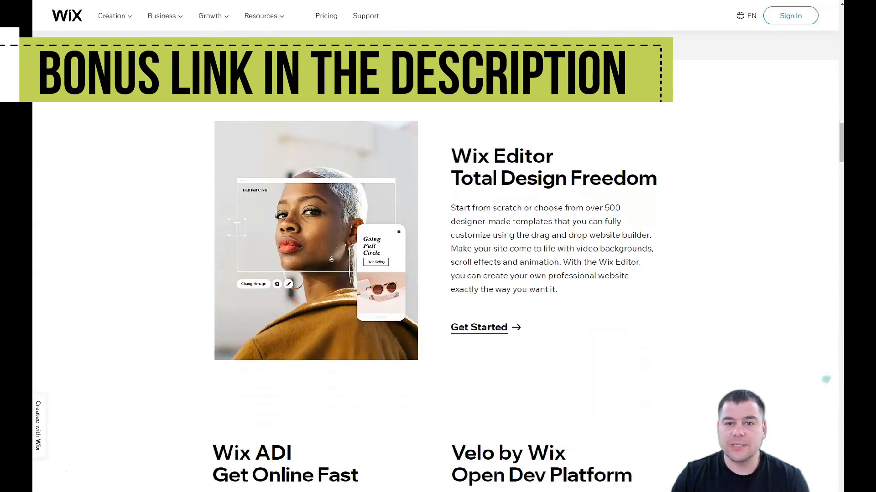
scroll(332, 259, "down", 5)
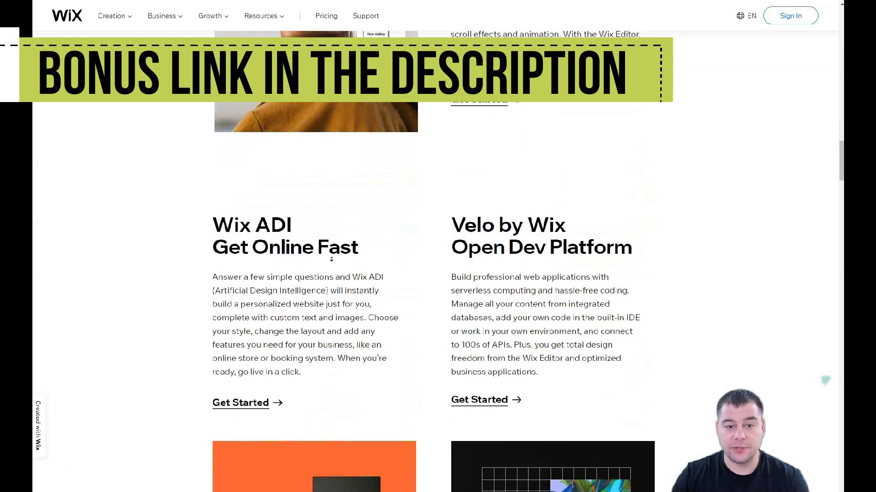
scroll(331, 259, "down", 5)
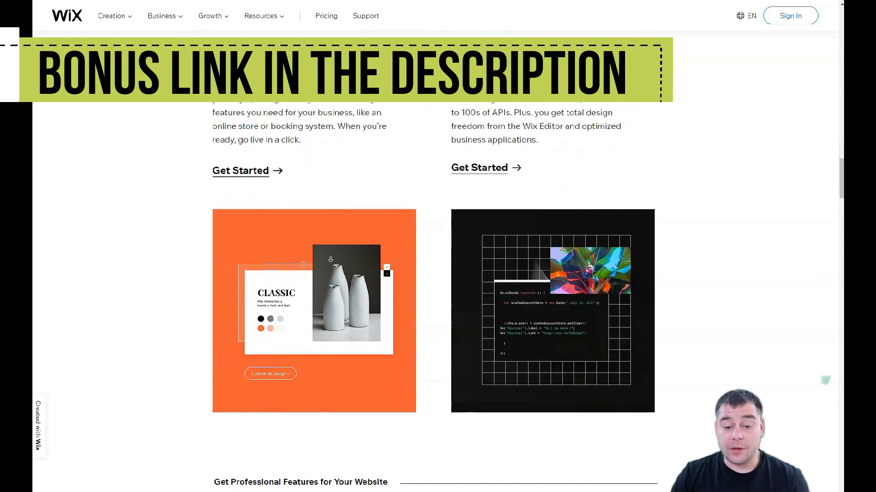
scroll(330, 259, "down", 5)
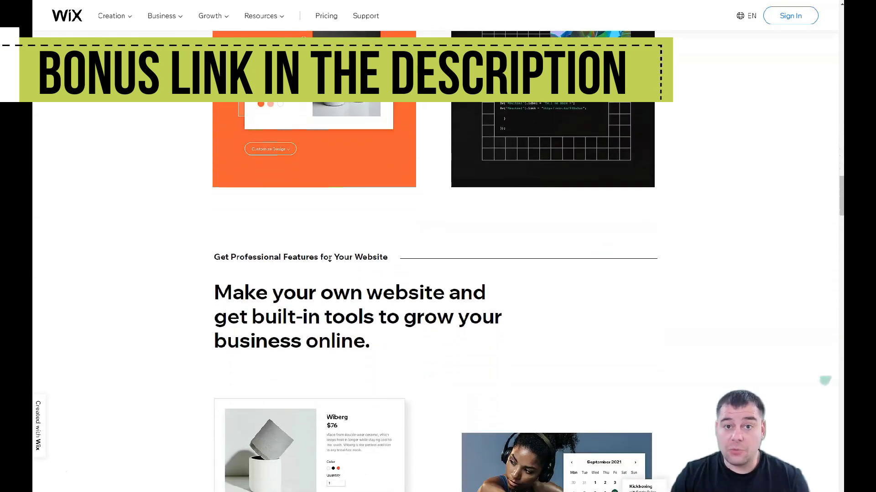
scroll(330, 259, "down", 5)
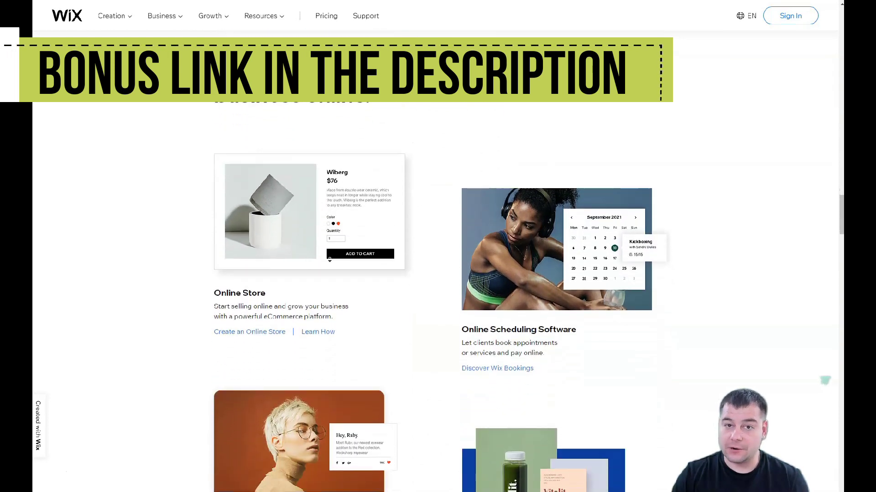
scroll(330, 259, "down", 5)
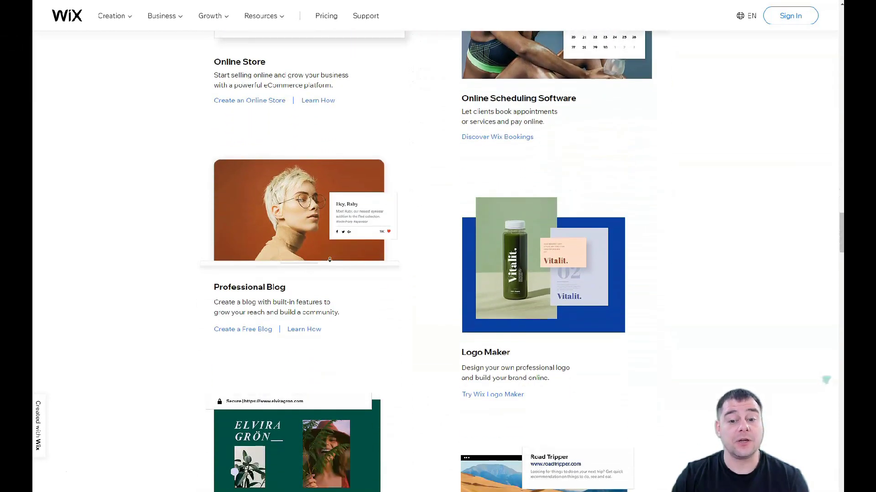
scroll(329, 259, "down", 3)
scroll(330, 259, "down", 5)
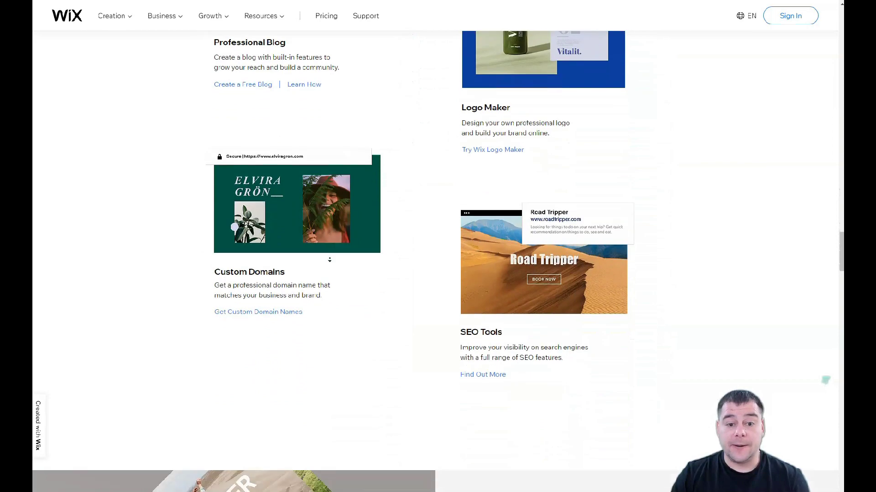
scroll(329, 260, "down", 5)
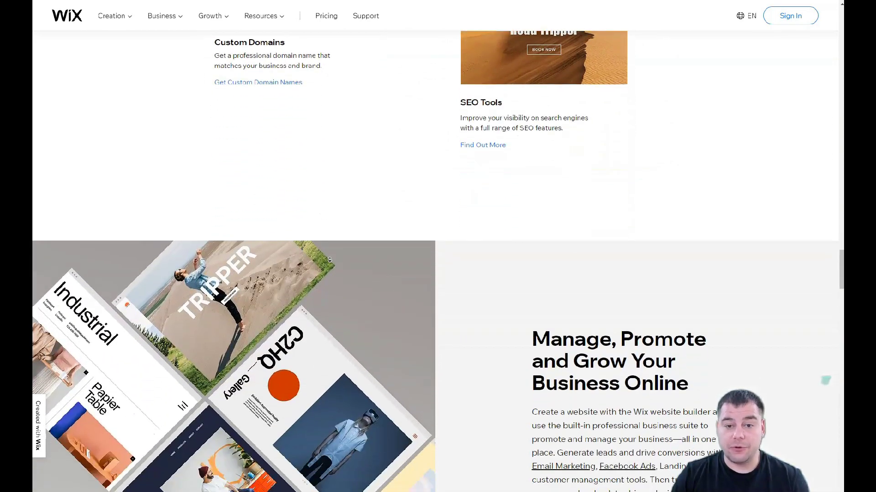
scroll(330, 259, "down", 5)
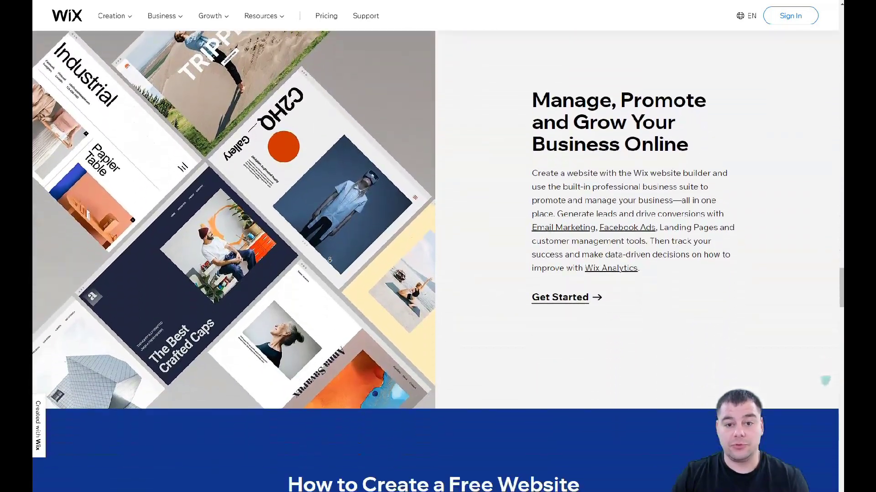
scroll(329, 259, "down", 5)
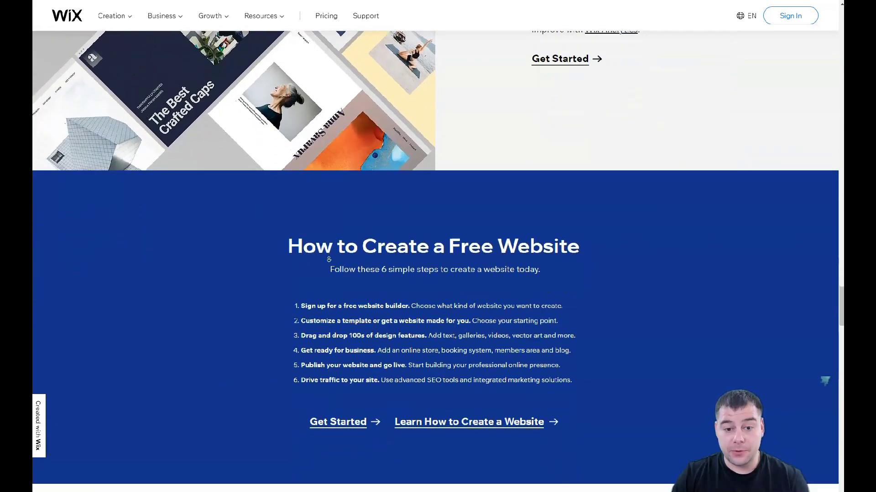
scroll(329, 260, "down", 5)
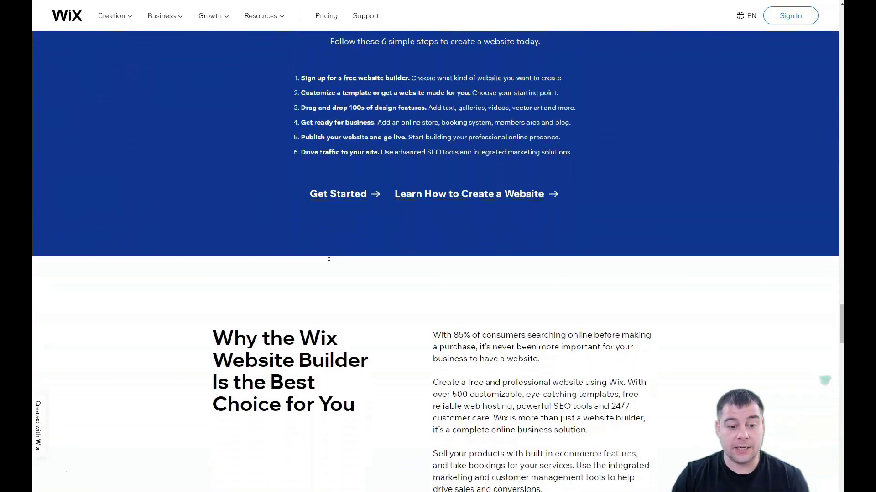
scroll(329, 259, "down", 5)
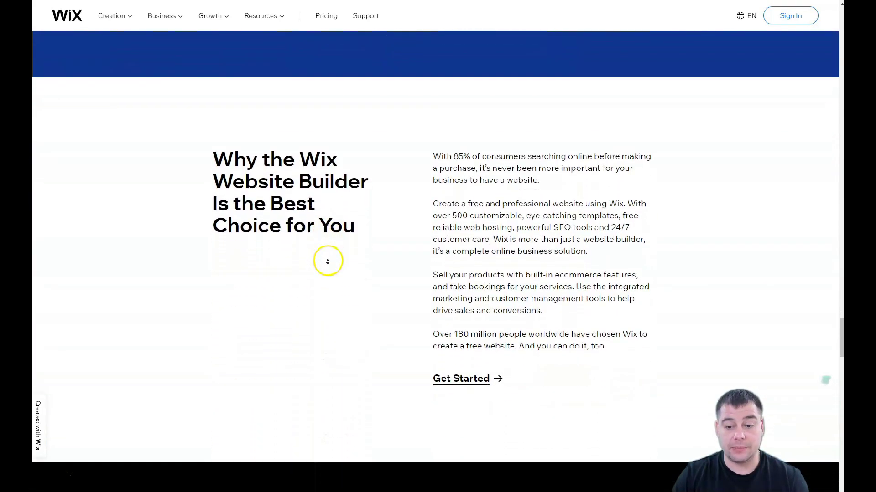
scroll(329, 258, "down", 5)
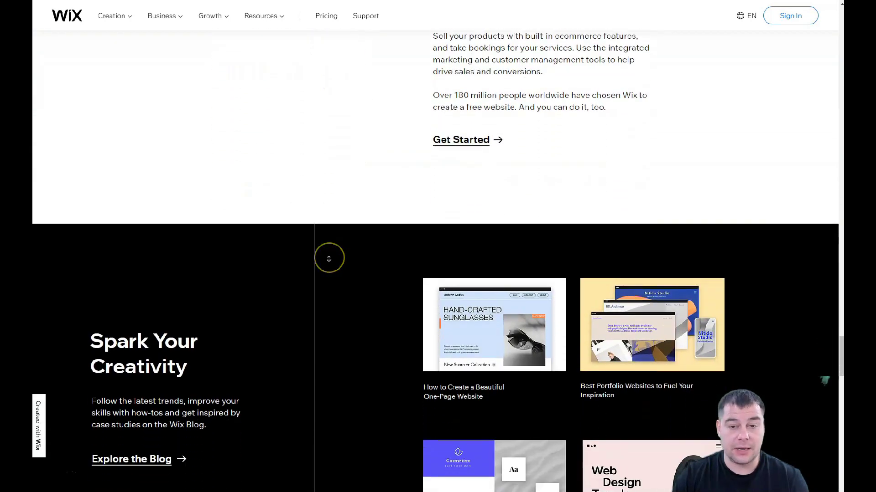
scroll(333, 262, "down", 6)
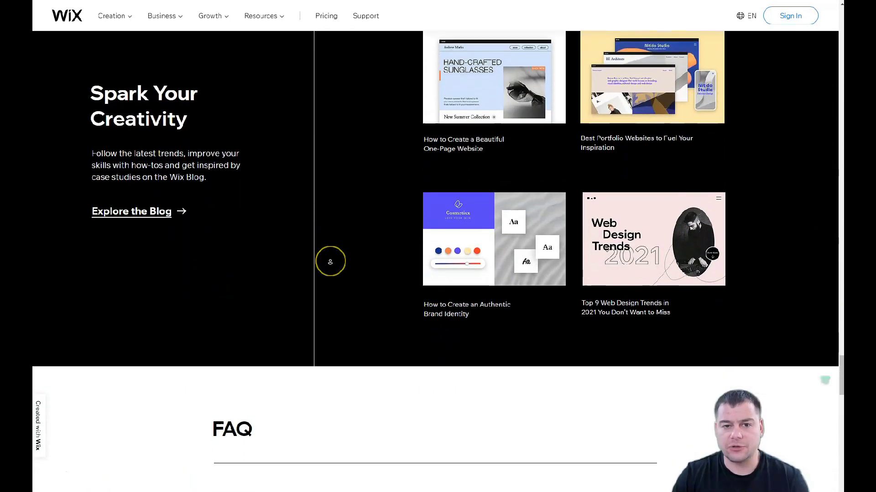
scroll(329, 259, "down", 4)
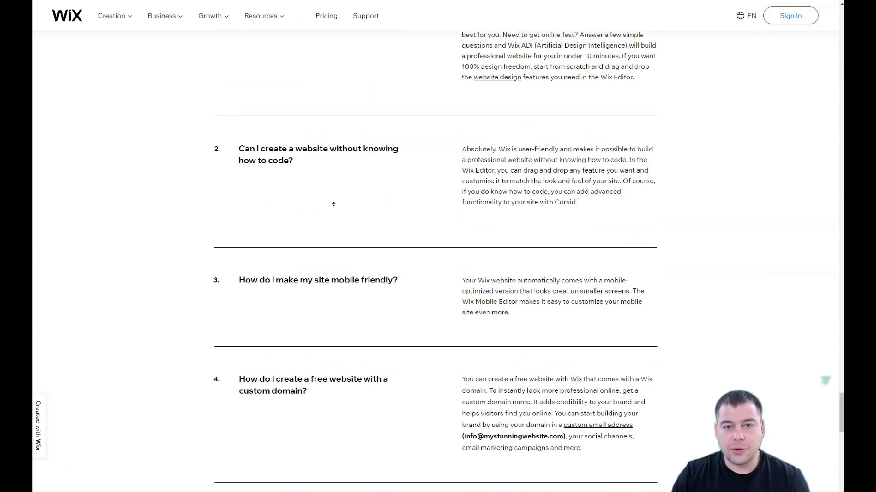
Scroll back up to the Create a Website You're Proud Of hero.
scroll(333, 204, "up", 8)
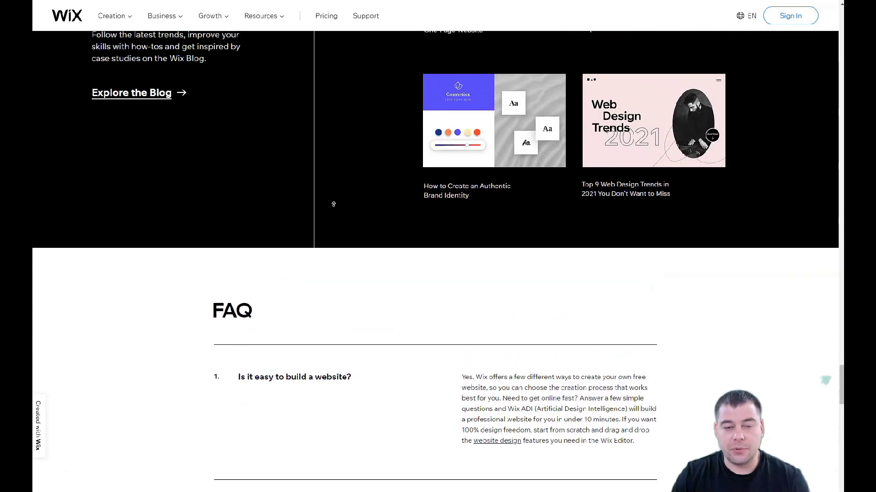
scroll(333, 204, "up", 8)
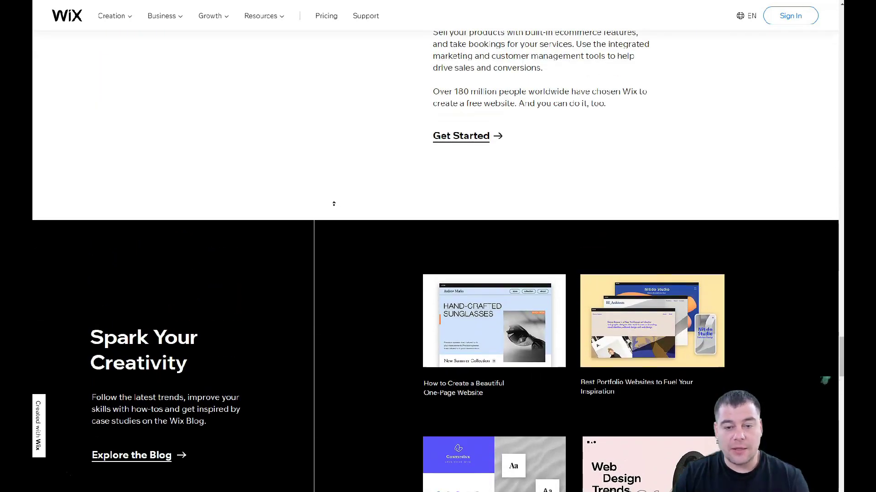
scroll(333, 204, "up", 8)
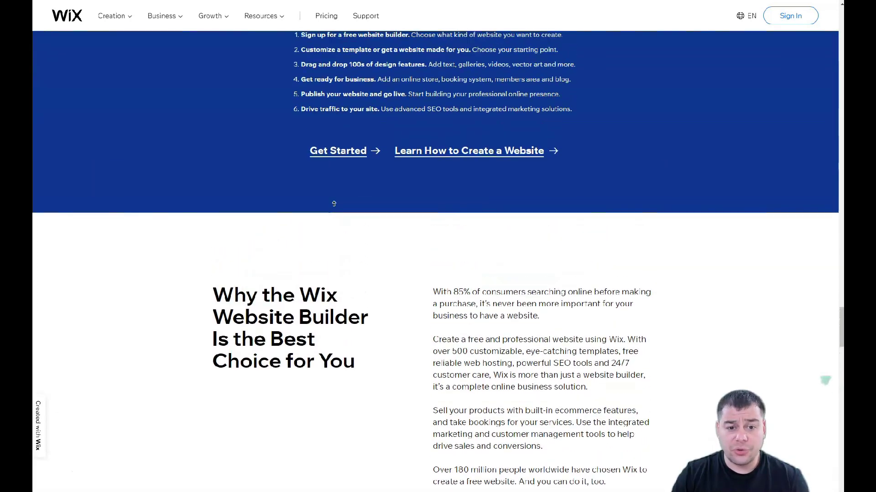
scroll(333, 203, "up", 8)
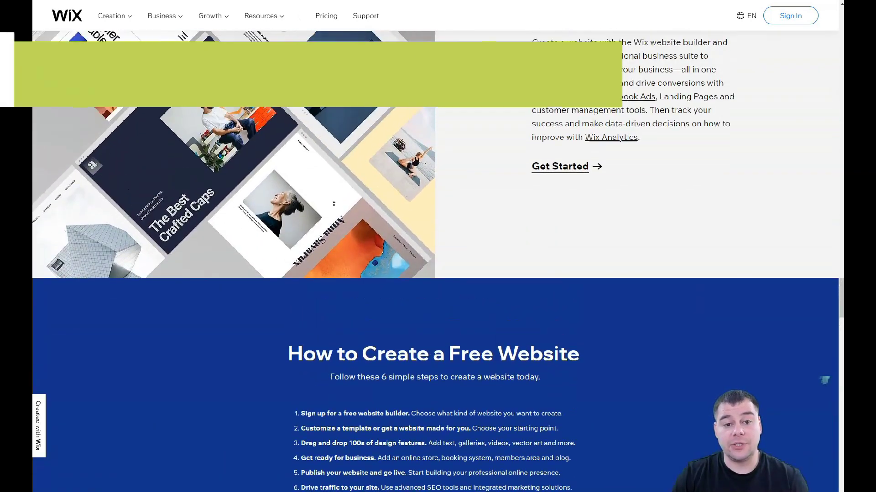
scroll(334, 204, "up", 8)
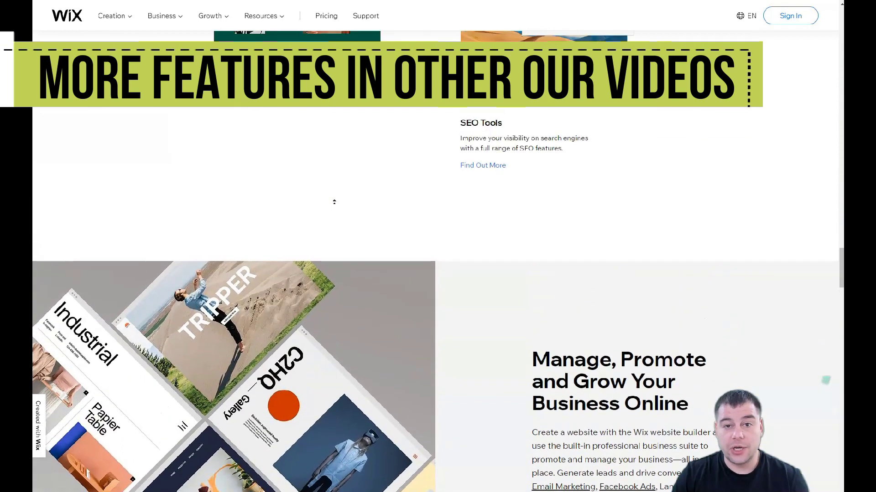
scroll(335, 201, "up", 8)
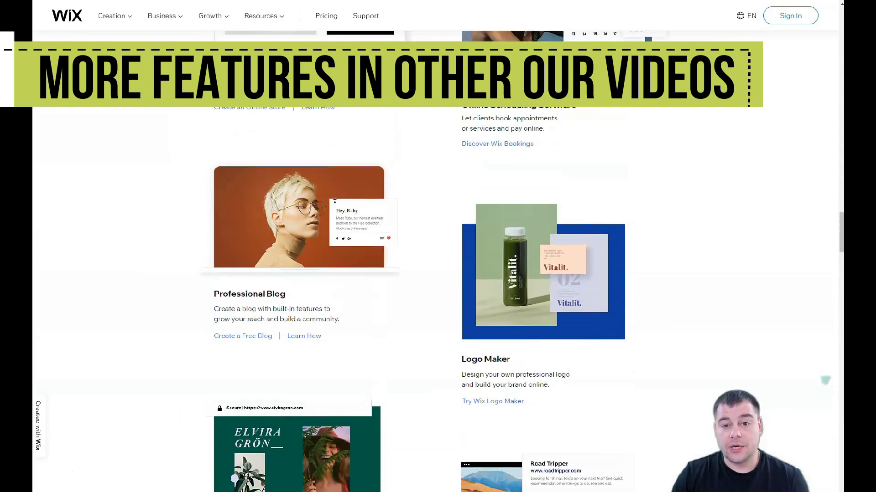
scroll(334, 201, "up", 10)
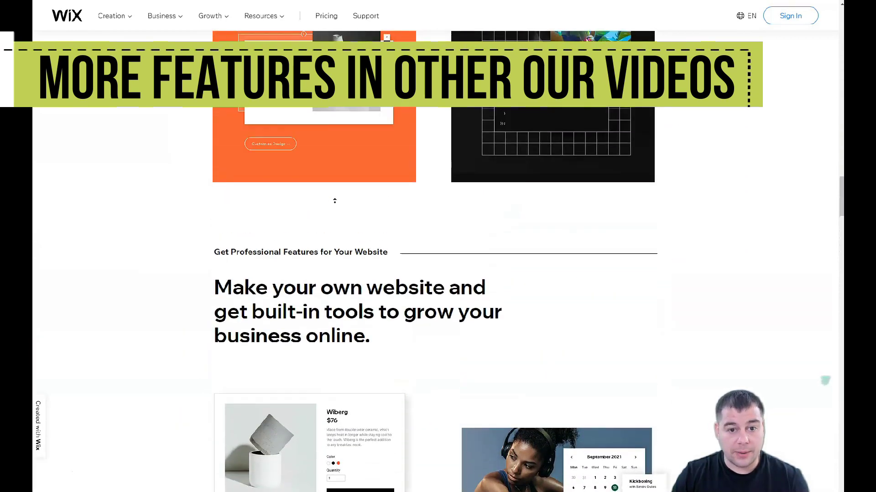
scroll(335, 201, "up", 10)
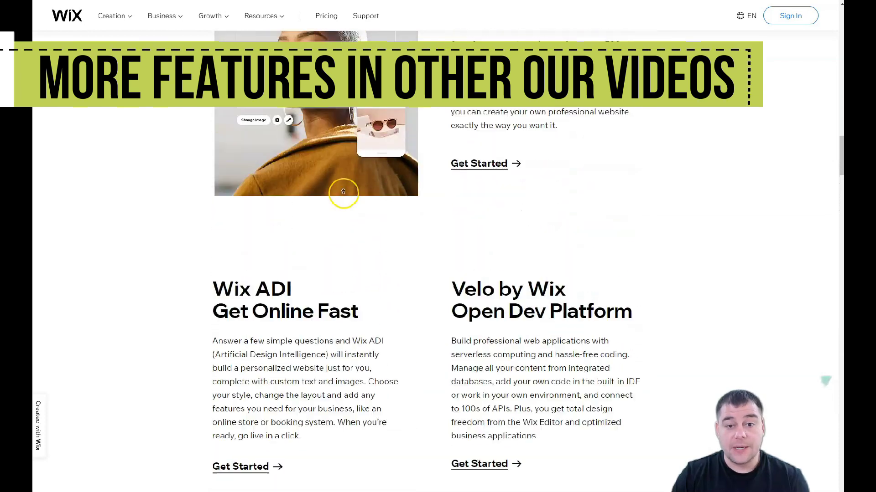
scroll(343, 191, "up", 12)
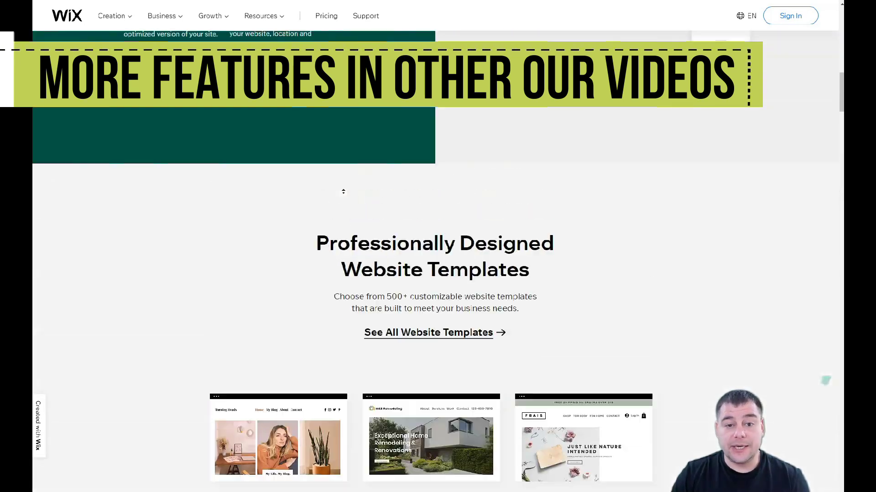
scroll(343, 191, "up", 10)
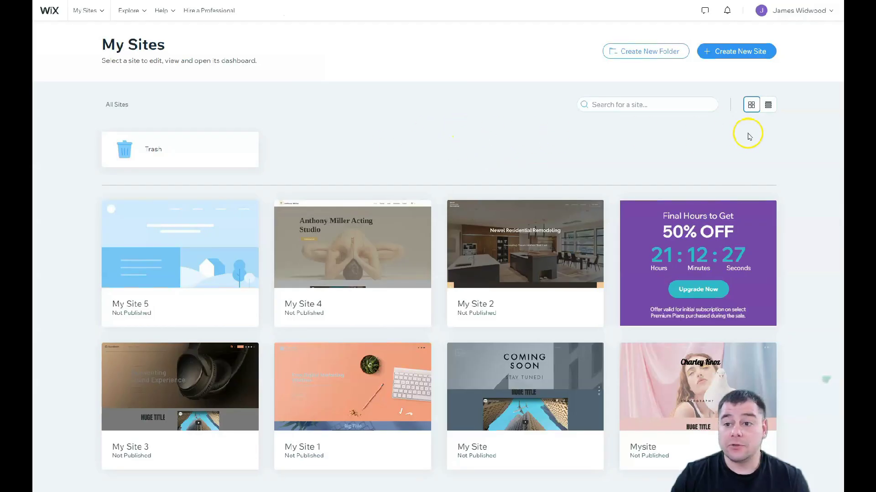
Create a new site, dismiss the tab-grouping tip, and choose Other as the website type.
left_click(724, 52)
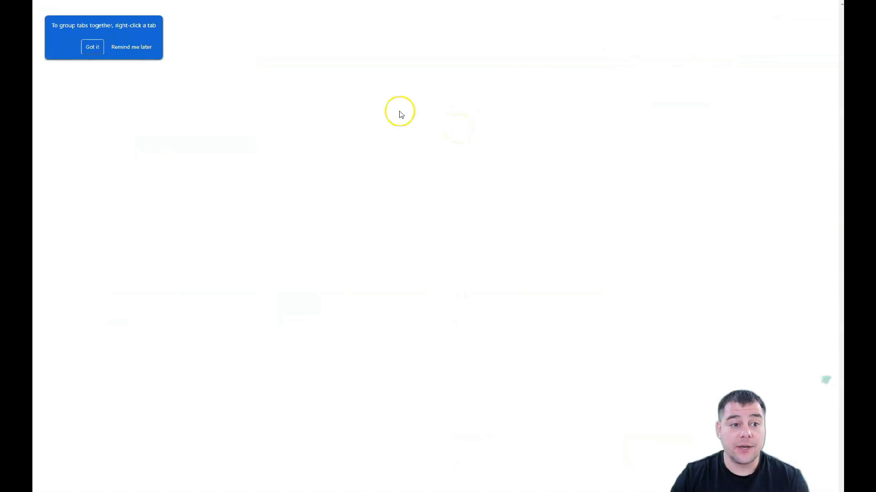
left_click(88, 51)
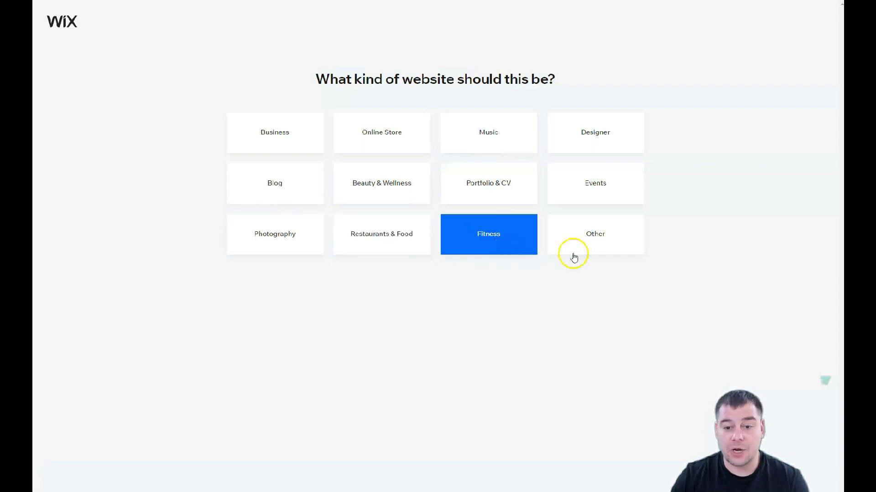
left_click(596, 244)
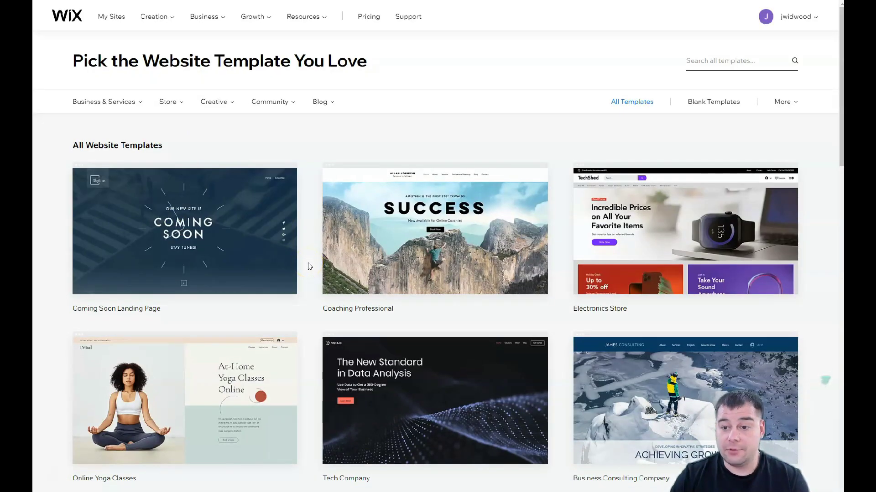
Browse the template category menus, including Community and Blank Templates.
left_click(346, 156)
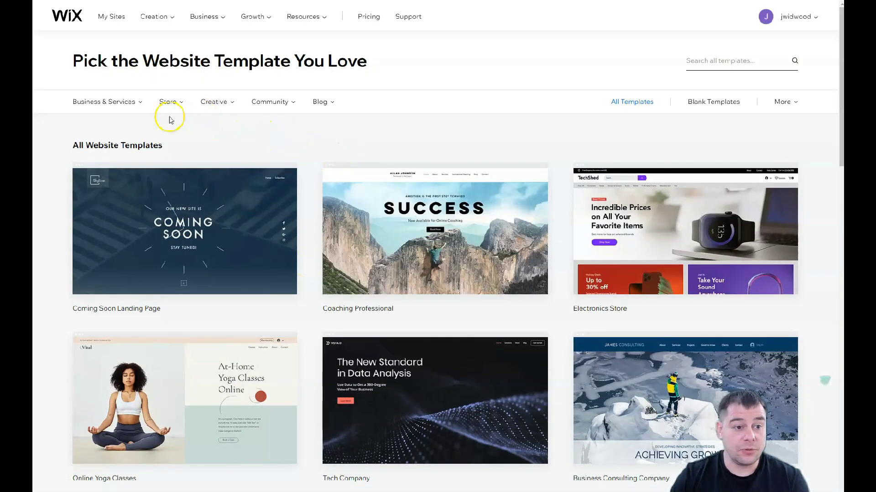
mouse_move(127, 110)
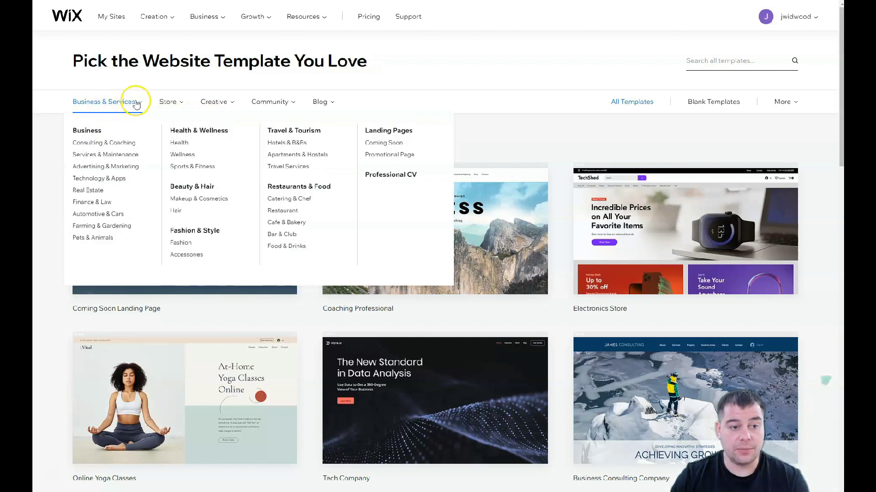
mouse_move(173, 107)
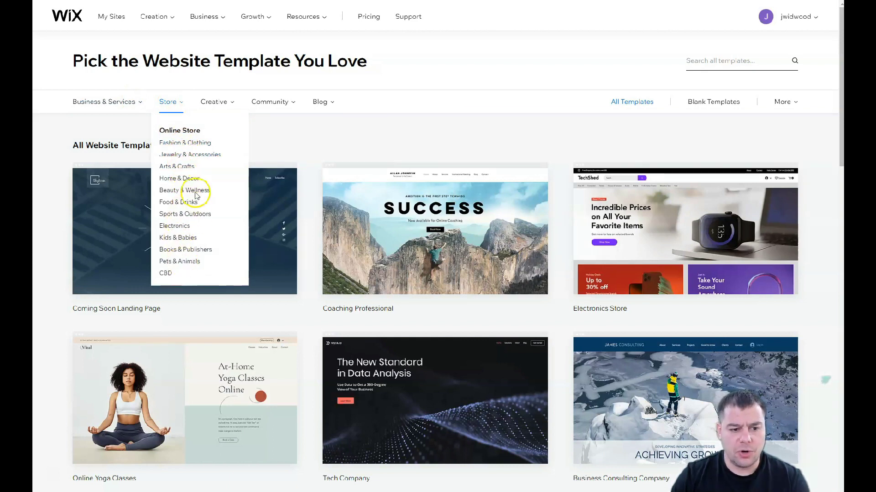
mouse_move(228, 106)
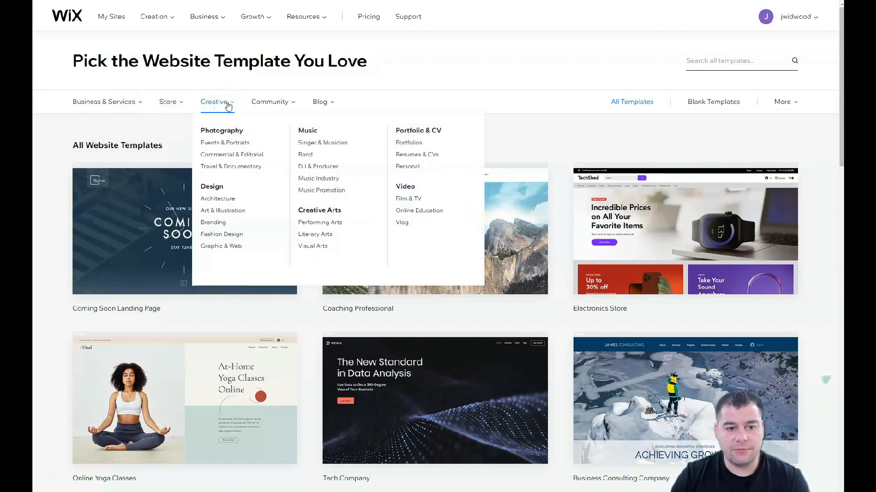
left_click(267, 105)
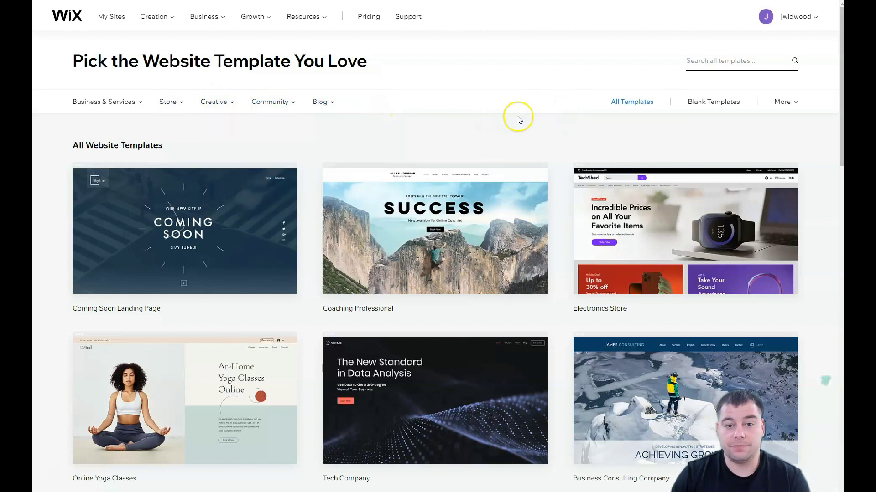
left_click(706, 103)
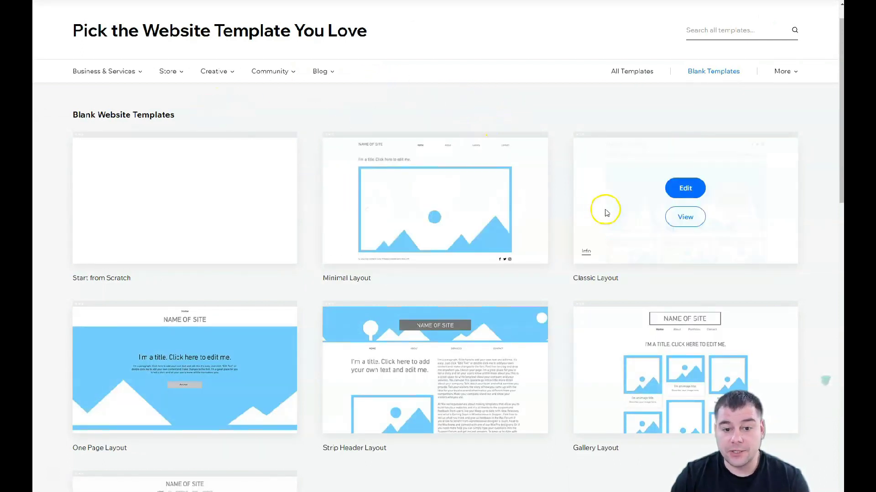
Return to All Templates and go to page 2 of the template list.
left_click(630, 80)
scroll(523, 244, "down", 5)
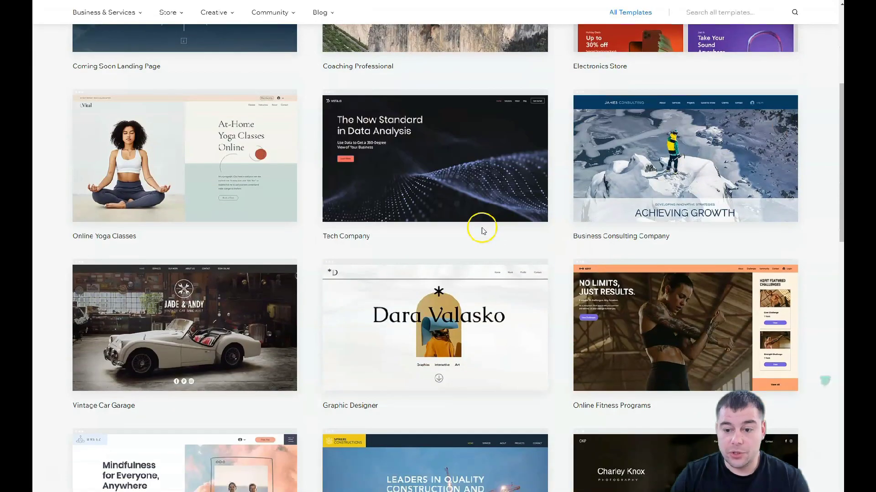
scroll(476, 230, "down", 3)
scroll(464, 211, "down", 3)
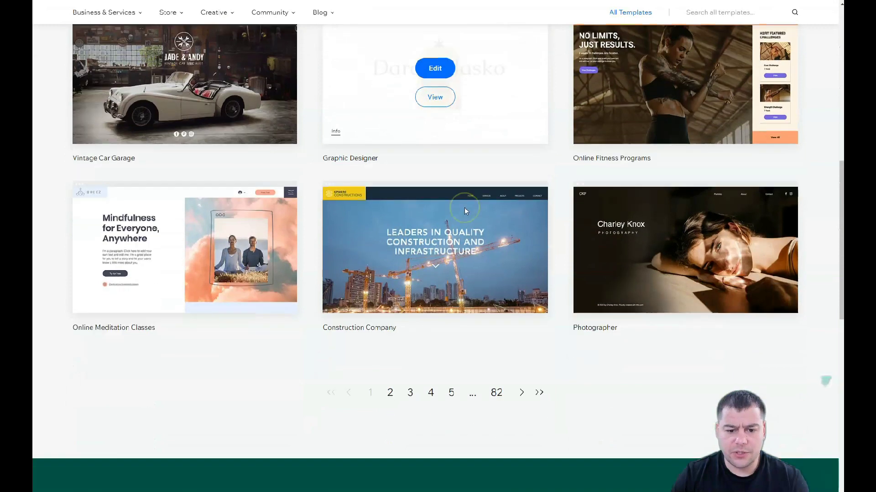
left_click(390, 388)
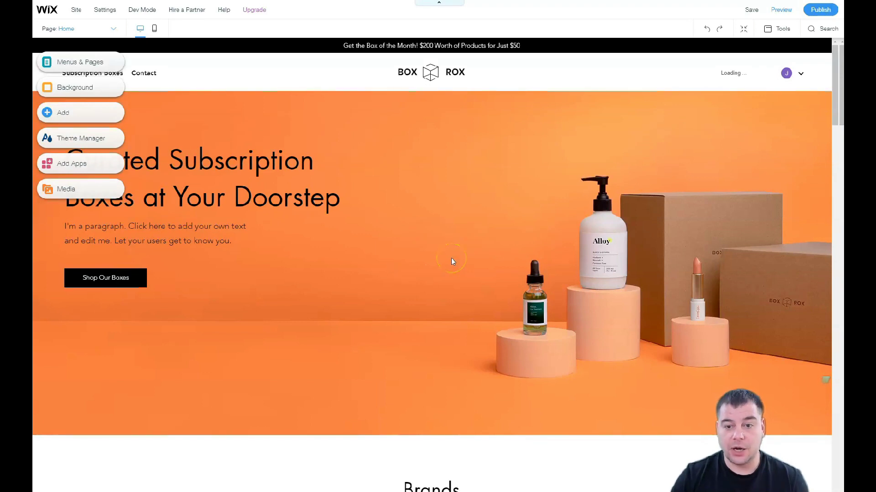
Scroll through the Box Rox home page, past Our Boxes and Brands, then back up.
scroll(451, 261, "down", 5)
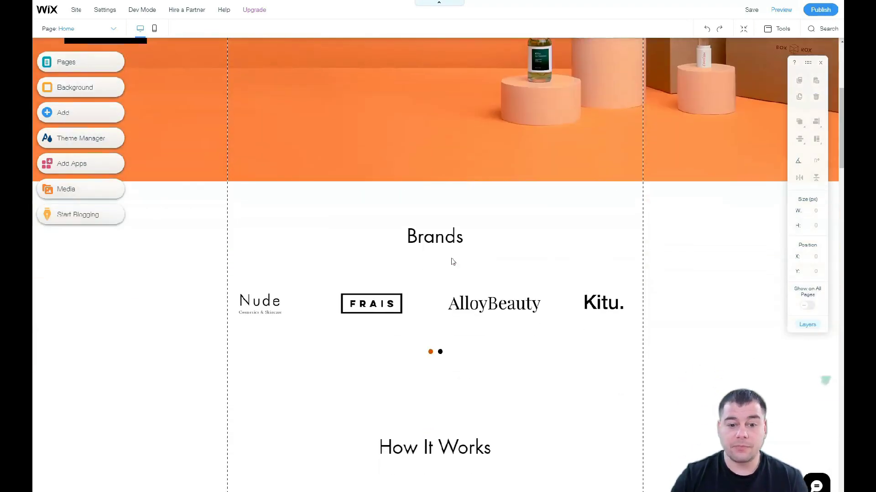
scroll(453, 261, "down", 3)
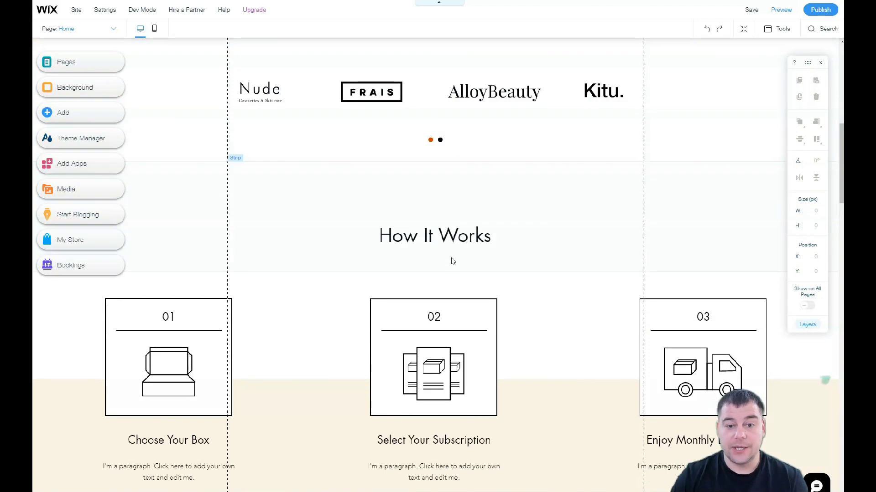
scroll(454, 260, "down", 5)
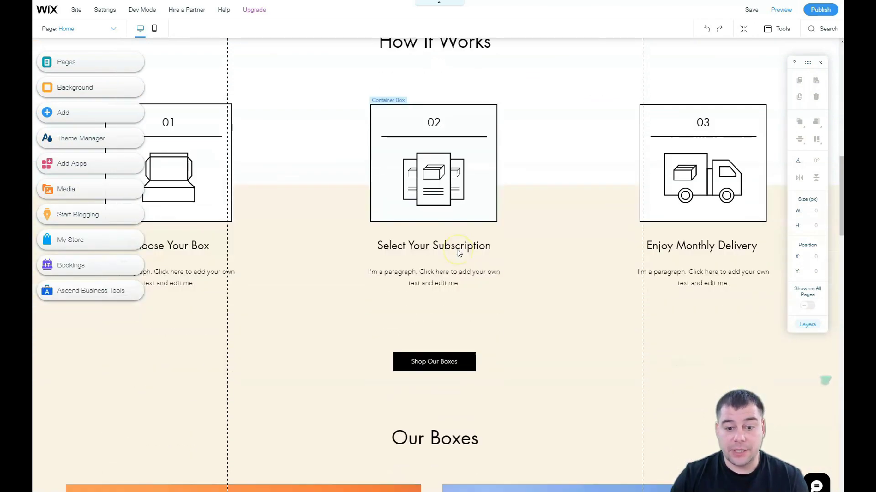
scroll(459, 253, "down", 3)
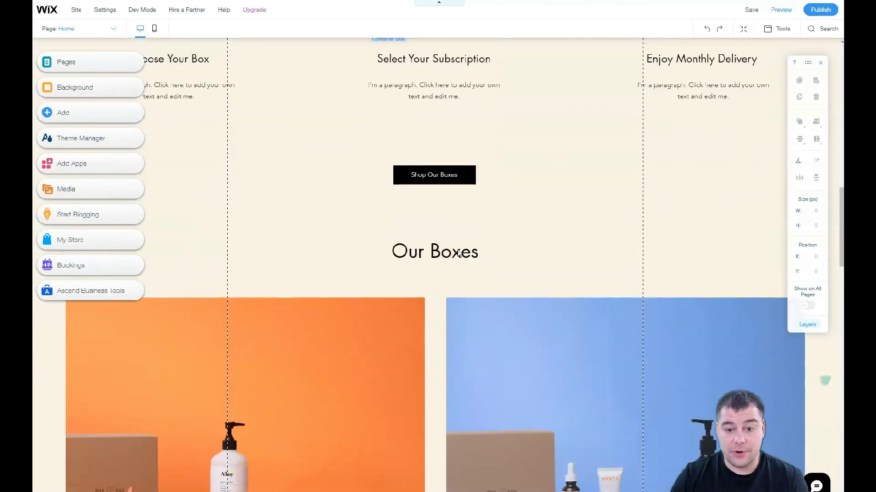
scroll(459, 254, "down", 10)
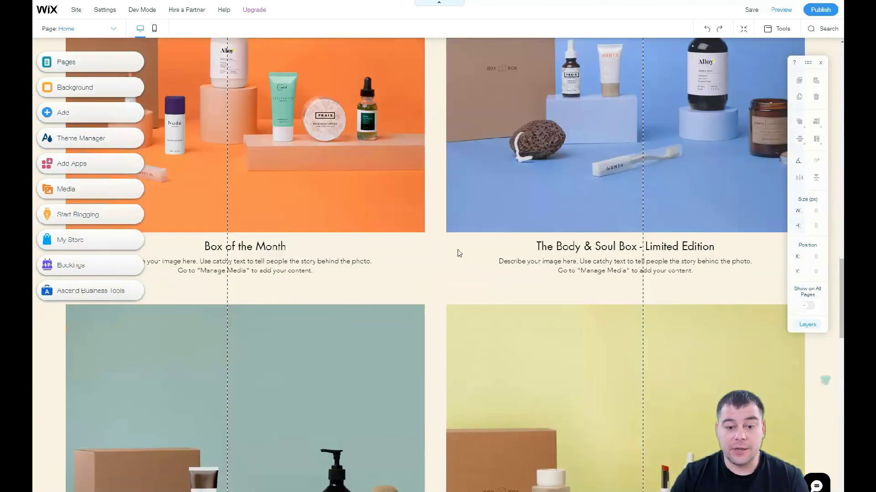
scroll(458, 253, "down", 15)
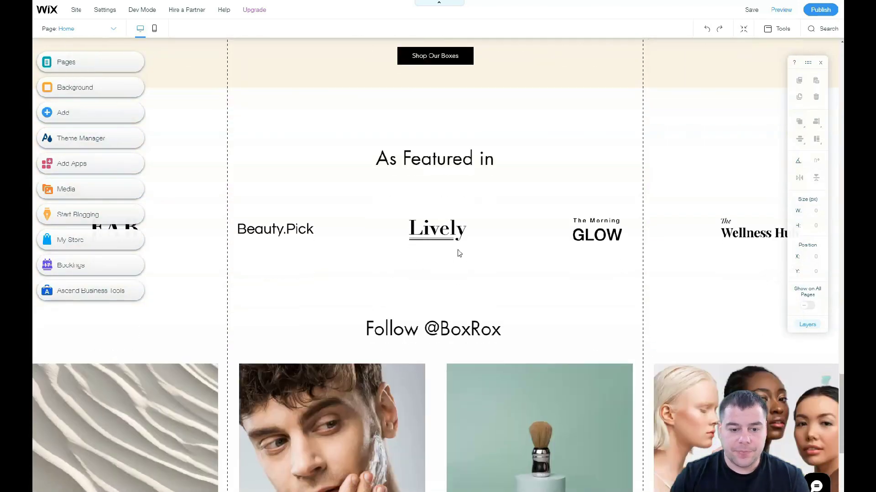
scroll(458, 253, "down", 6)
scroll(458, 251, "up", 15)
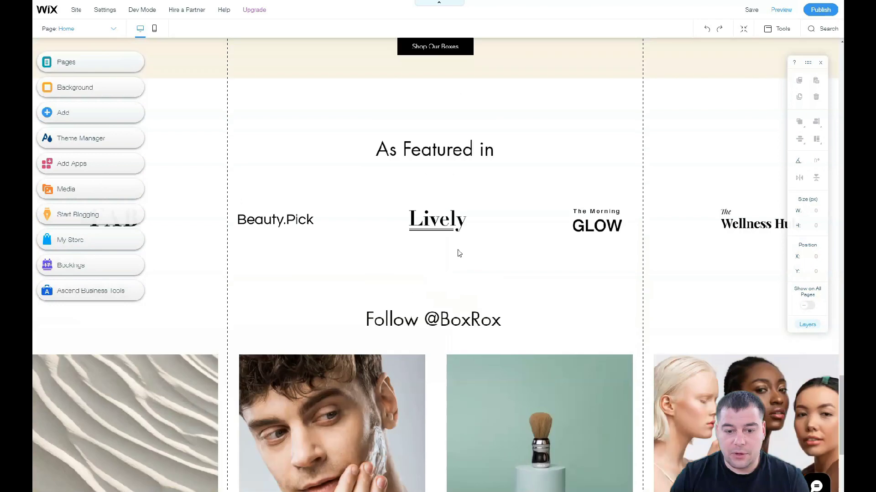
scroll(458, 250, "up", 10)
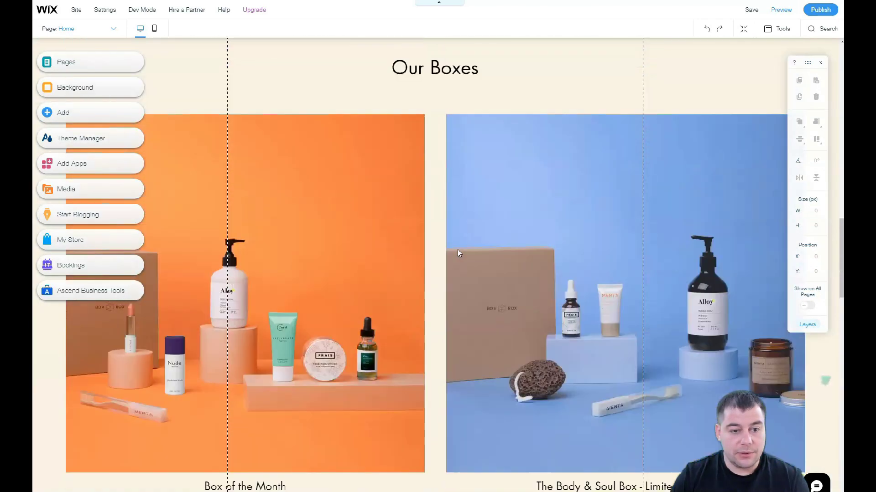
scroll(458, 250, "up", 6)
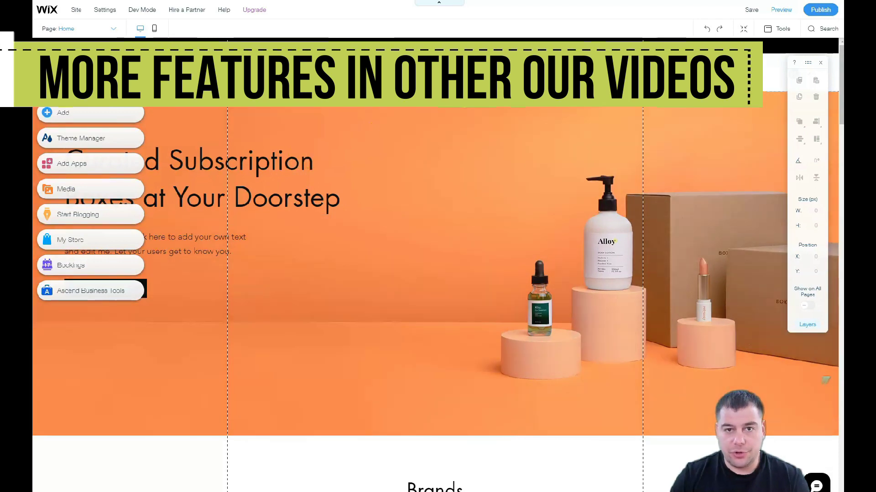
Review the Site and Settings menus, then switch to Zoom Out & Reorder mode.
left_click(76, 11)
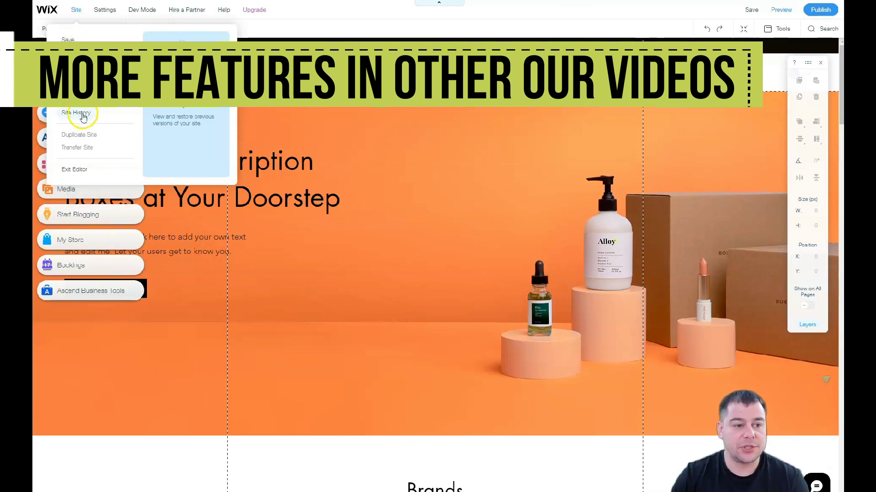
left_click(105, 11)
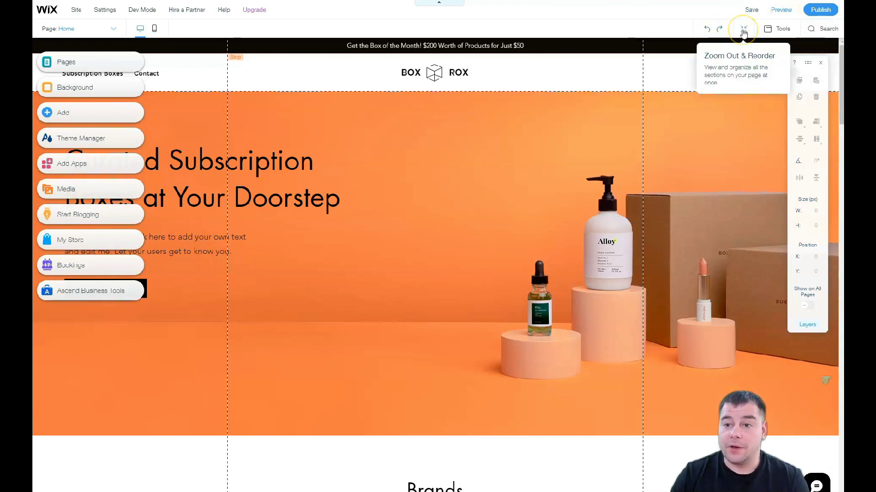
left_click(821, 58)
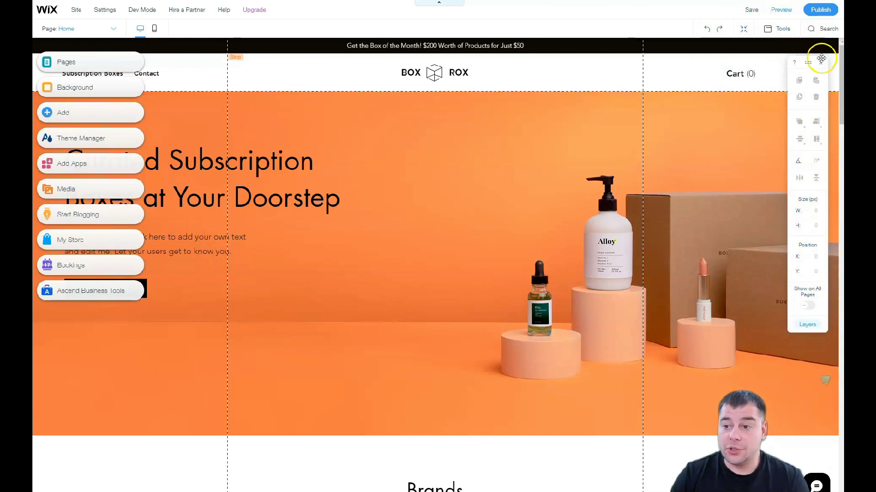
left_click(744, 33)
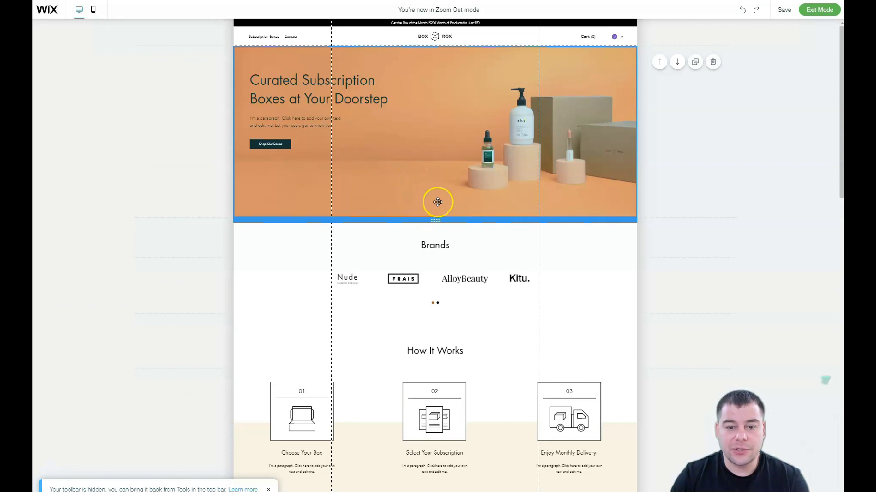
scroll(441, 188, "down", 2)
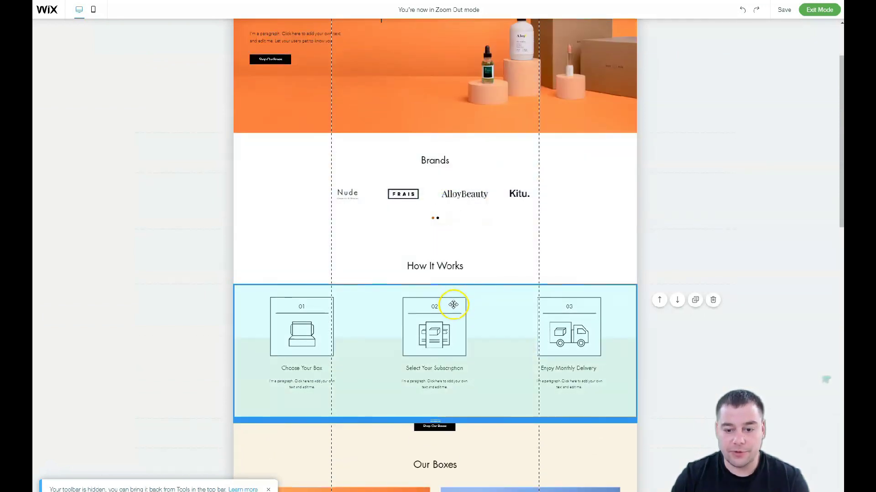
scroll(455, 337, "down", 3)
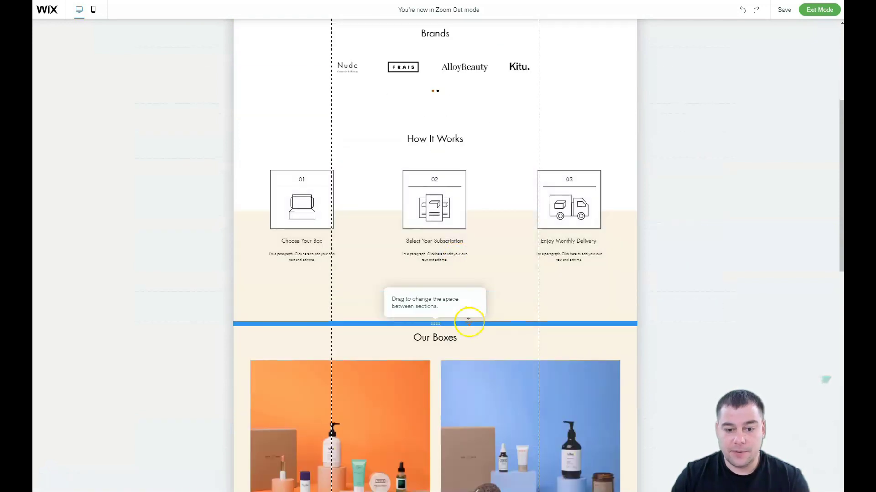
scroll(472, 334, "down", 8)
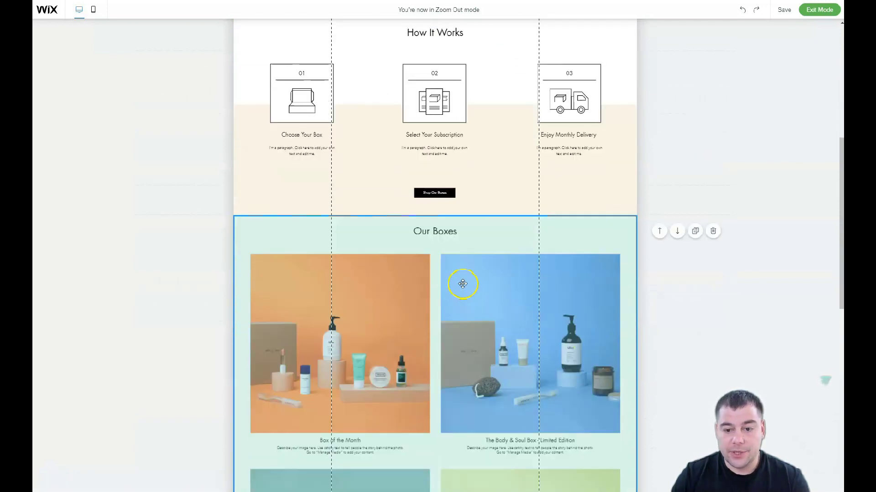
scroll(453, 244, "down", 4)
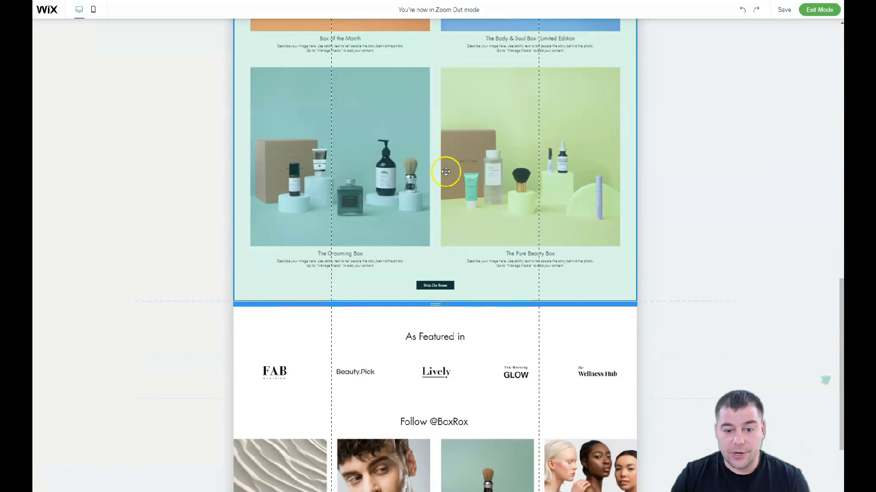
scroll(445, 171, "down", 4)
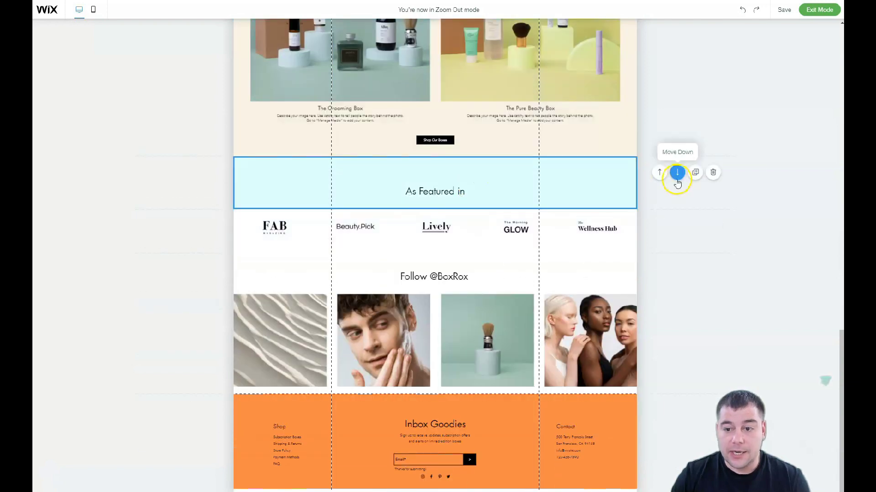
left_click(677, 180)
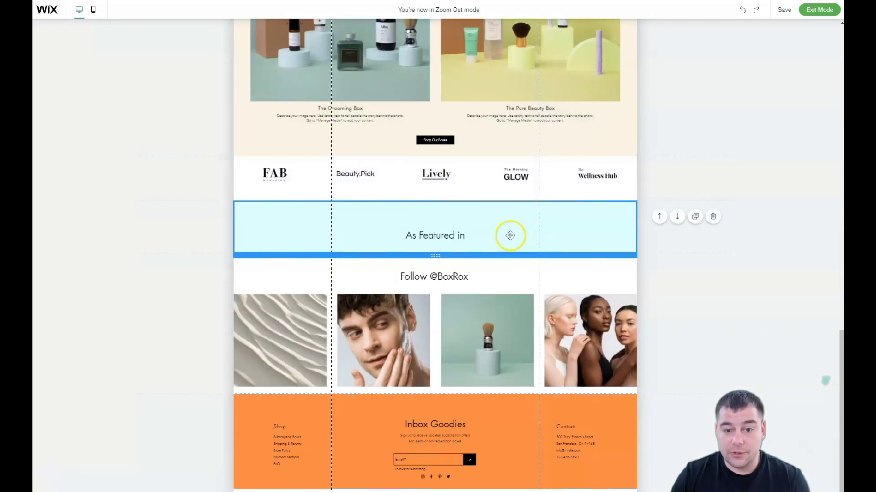
left_click(678, 216)
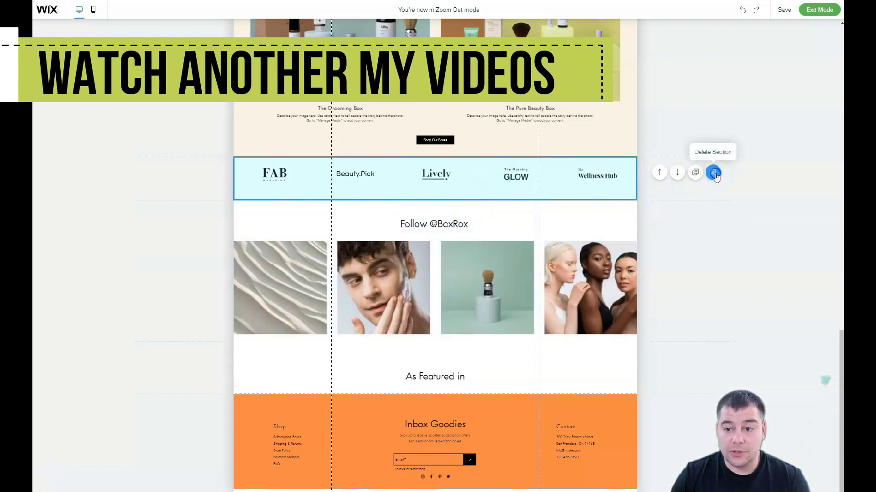
Delete the press logos section and the As Featured in heading, then exit Zoom Out mode.
left_click(713, 172)
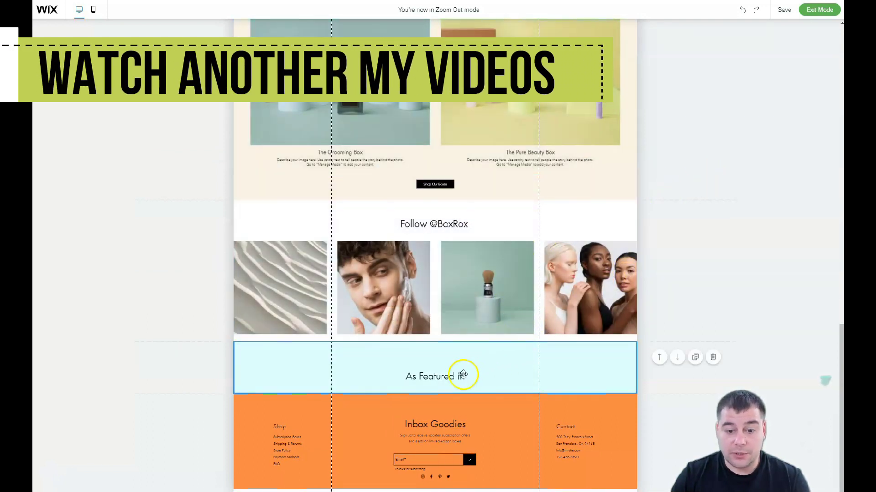
left_click(708, 362)
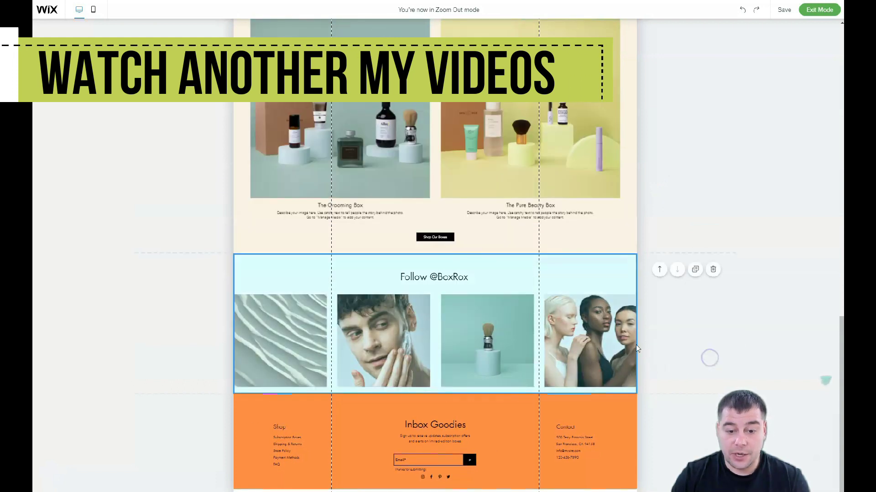
scroll(514, 235, "up", 5)
scroll(514, 235, "up", 5)
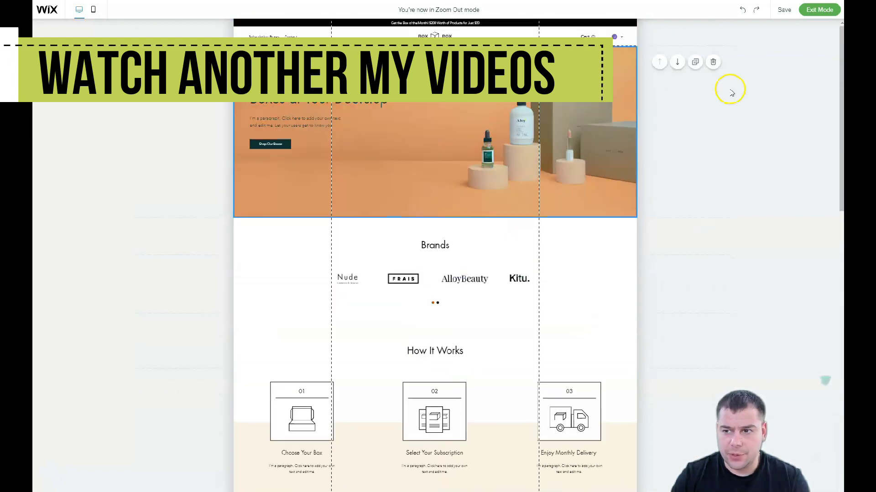
left_click(819, 10)
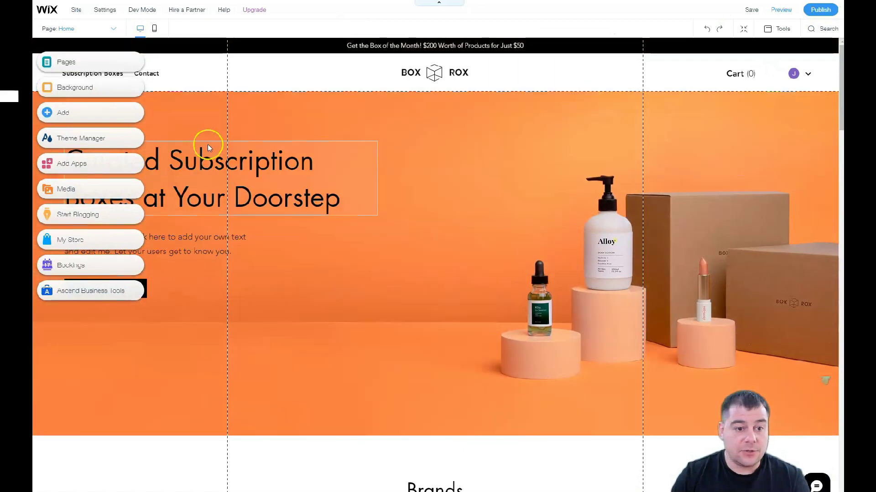
Drop a plain black Classic strip below the orange hero and drag it taller.
left_click(56, 115)
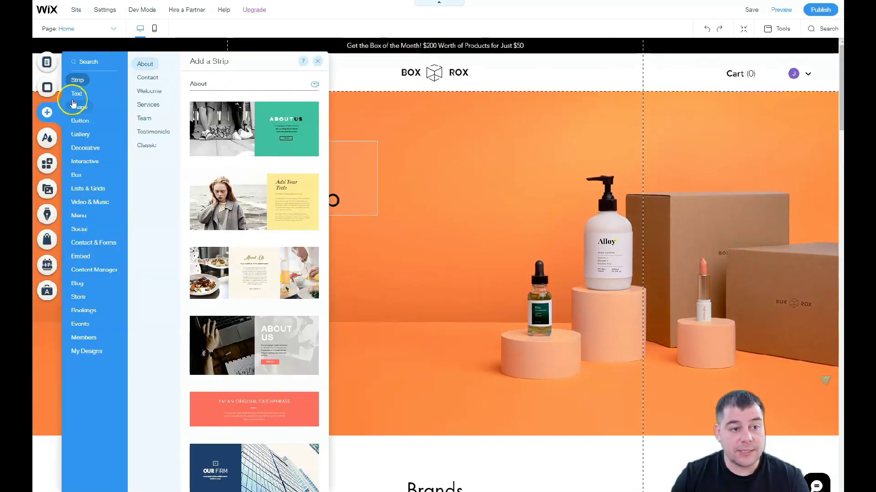
left_click(145, 76)
left_click(147, 145)
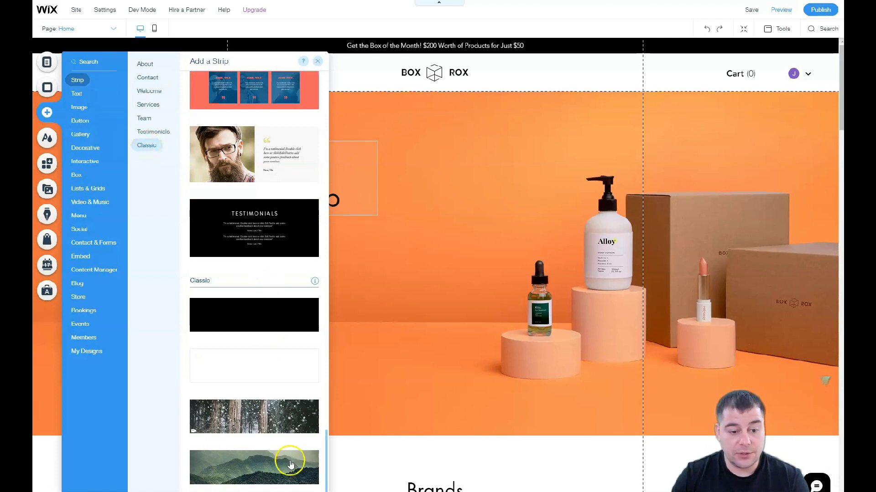
left_click(147, 136)
left_click(143, 120)
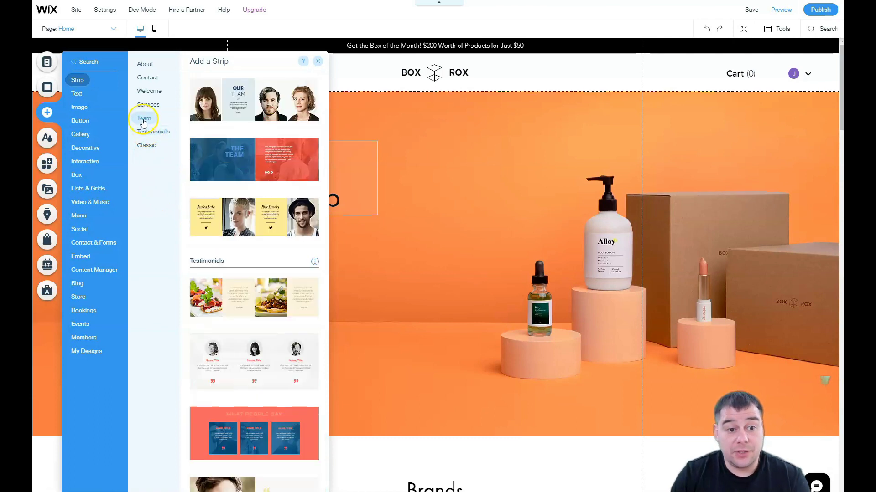
left_click(142, 108)
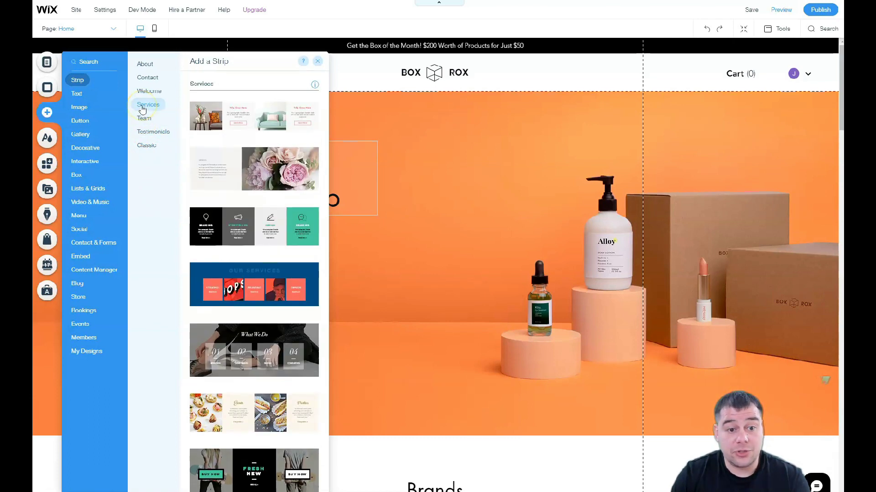
left_click(146, 93)
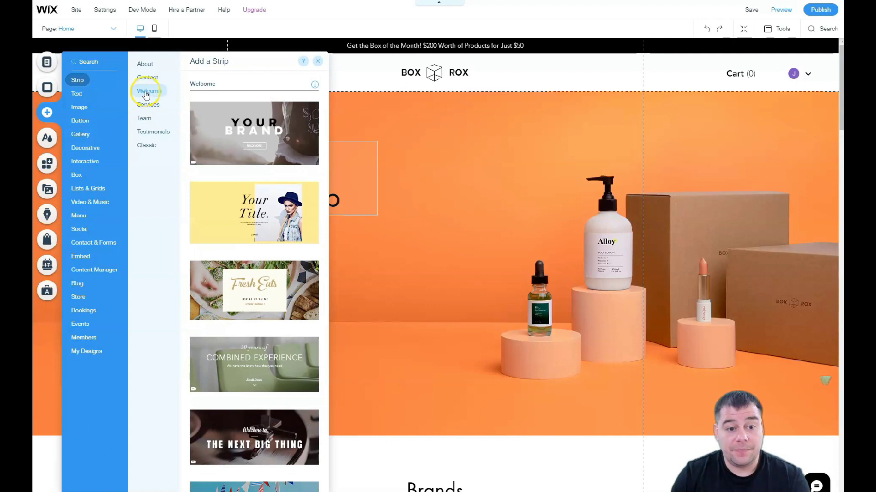
left_click(144, 80)
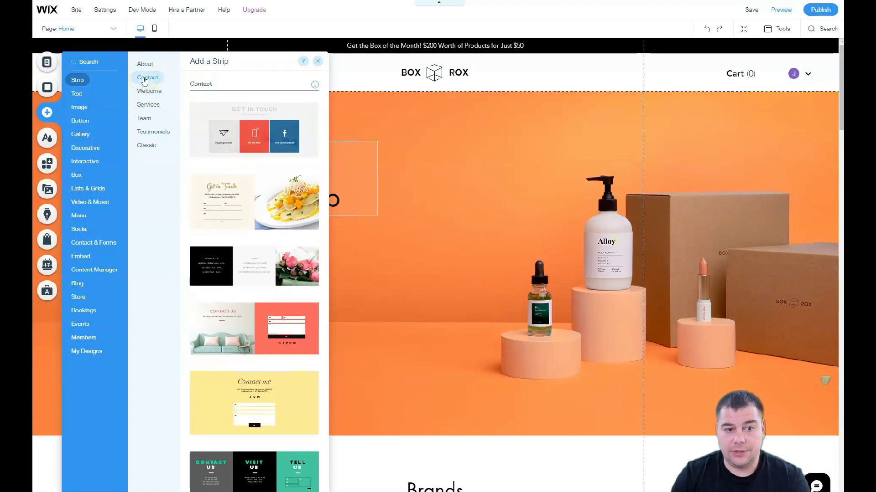
left_click(146, 65)
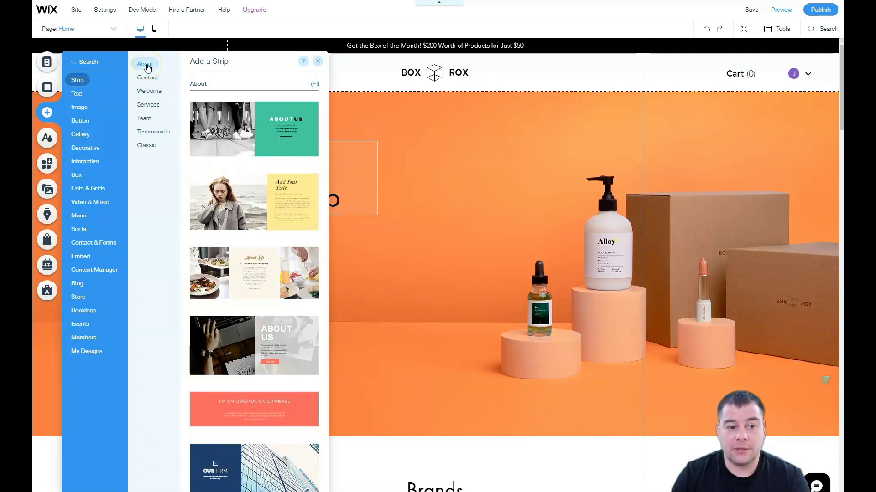
left_click(147, 146)
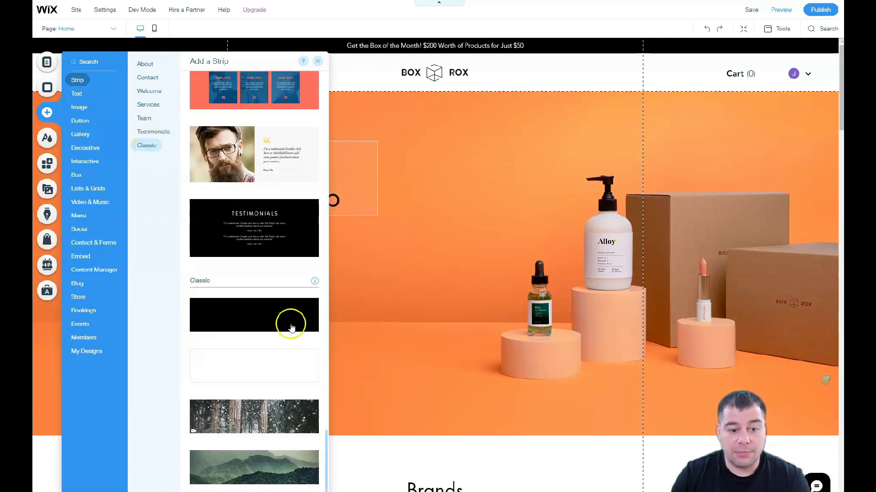
left_click_drag(289, 327, 514, 452)
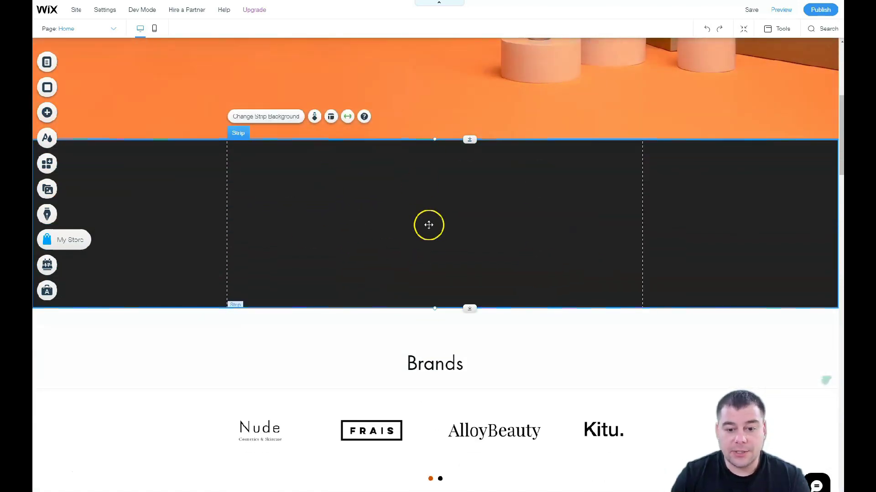
left_click_drag(467, 305, 474, 394)
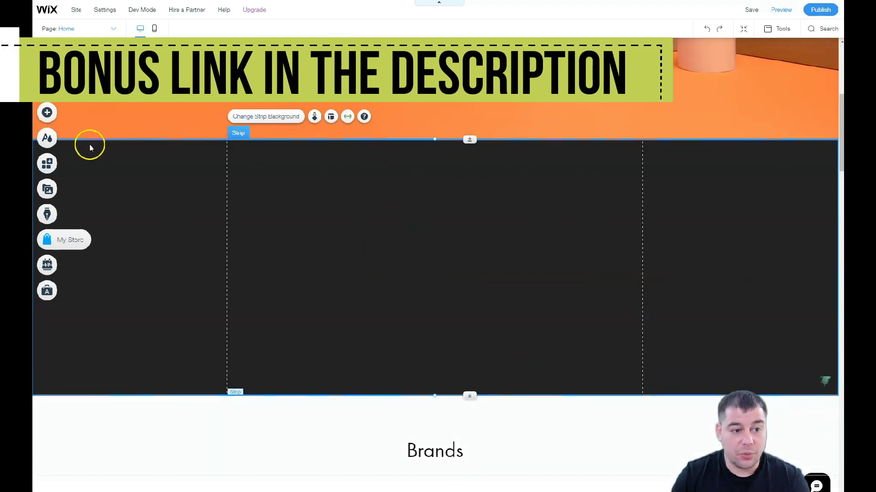
Change the new strip's background colour to mid grey.
left_click(145, 202)
left_click(149, 204)
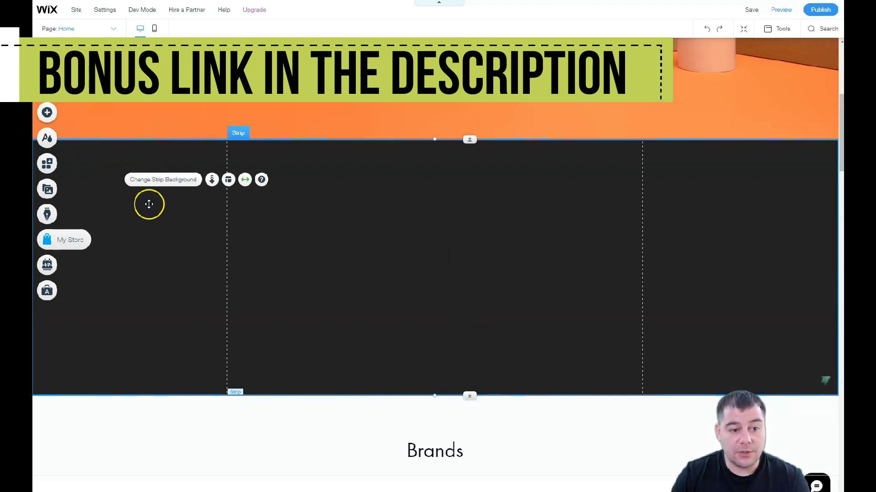
left_click(148, 181)
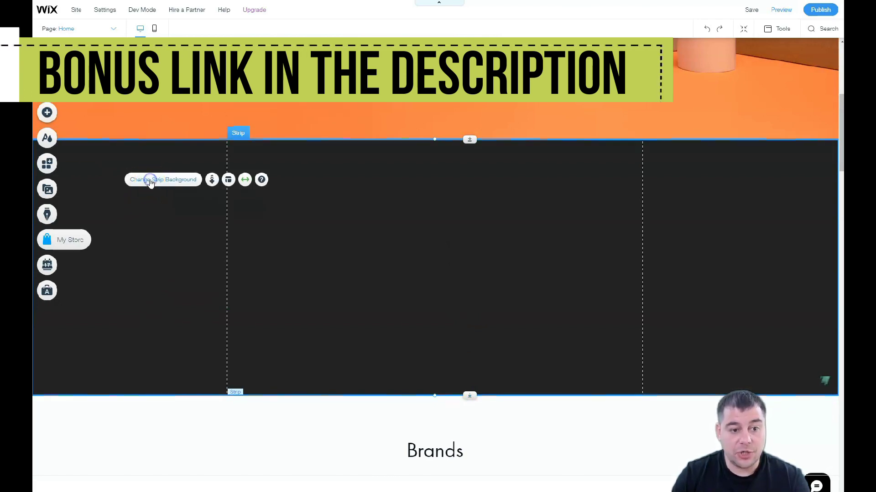
left_click(120, 194)
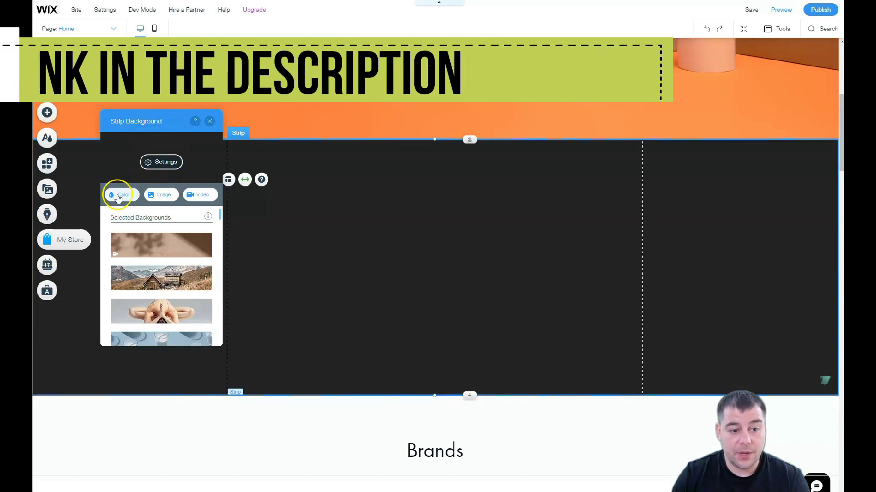
left_click(145, 239)
left_click(161, 239)
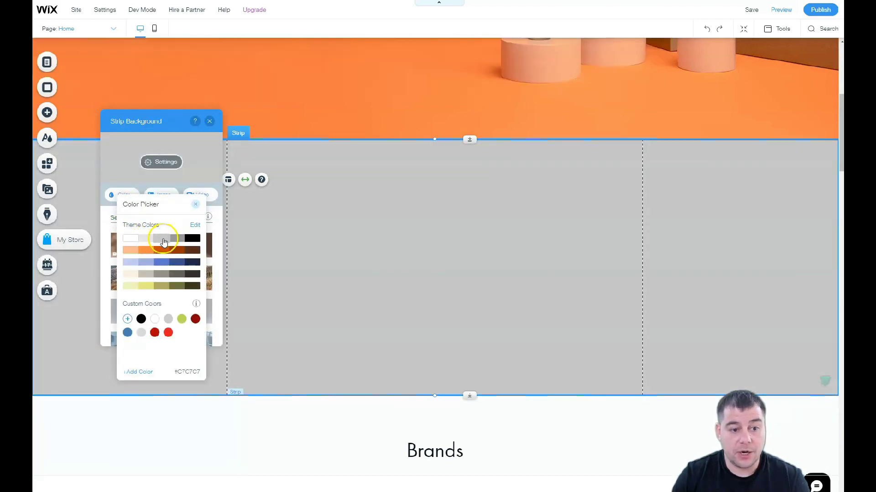
left_click(179, 241)
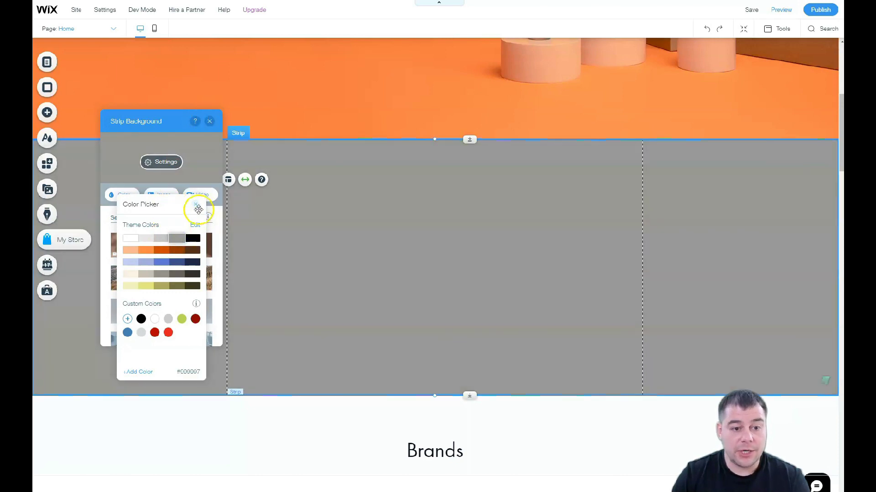
left_click(195, 204)
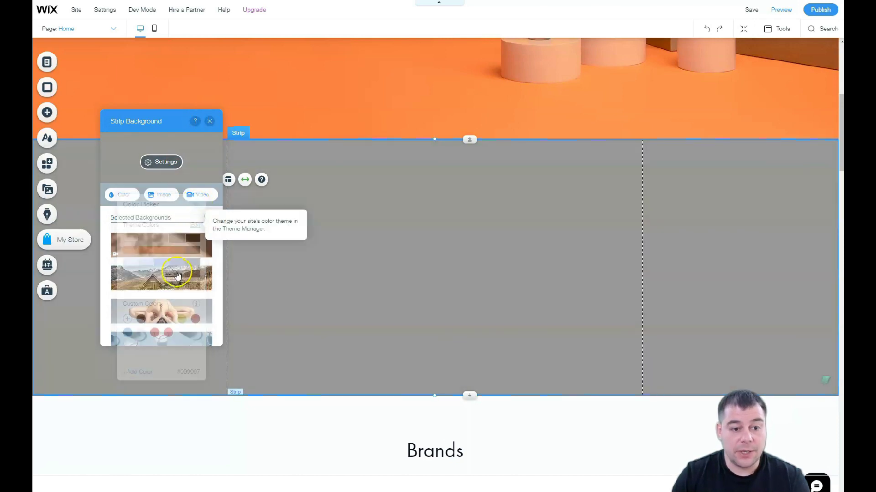
Test the strip colour's opacity slider, keeping it at 100%, and close Color Settings.
scroll(168, 261, "down", 6)
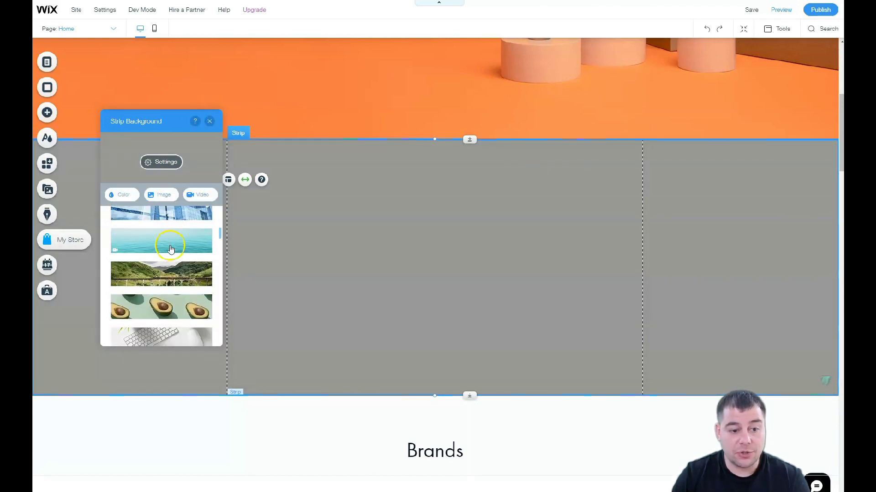
scroll(169, 261, "down", 10)
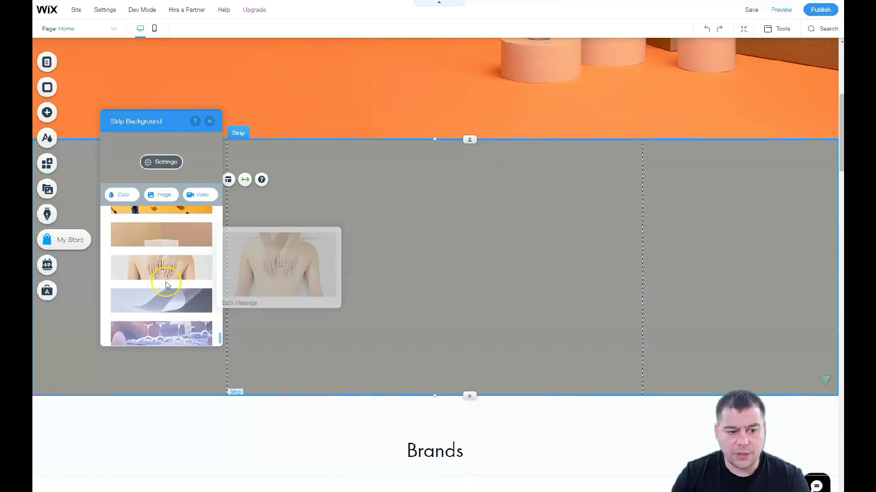
scroll(164, 264, "down", 10)
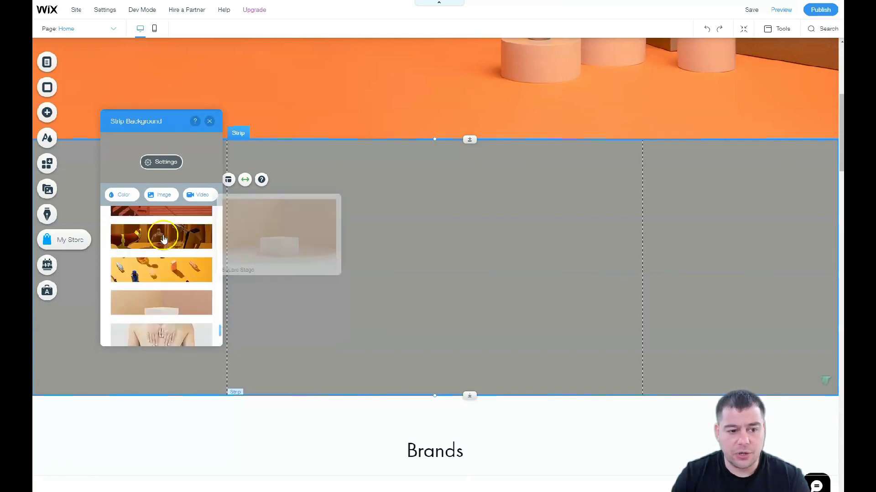
scroll(164, 254, "up", 15)
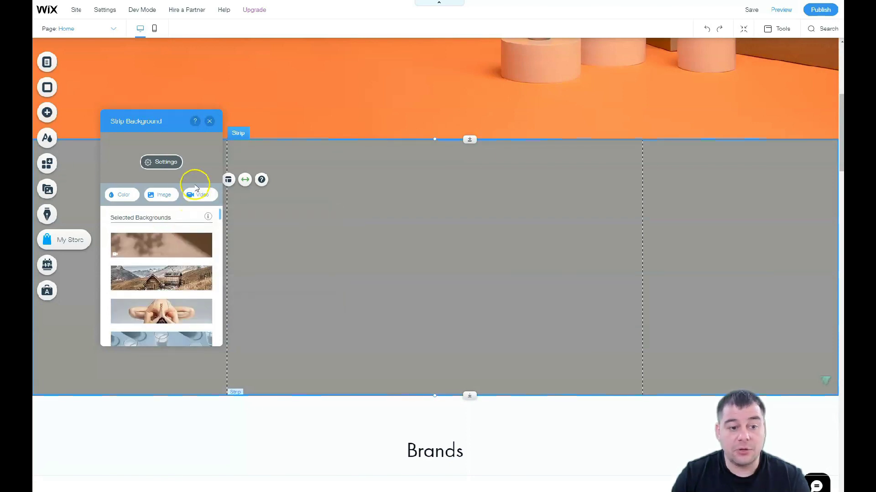
left_click(150, 162)
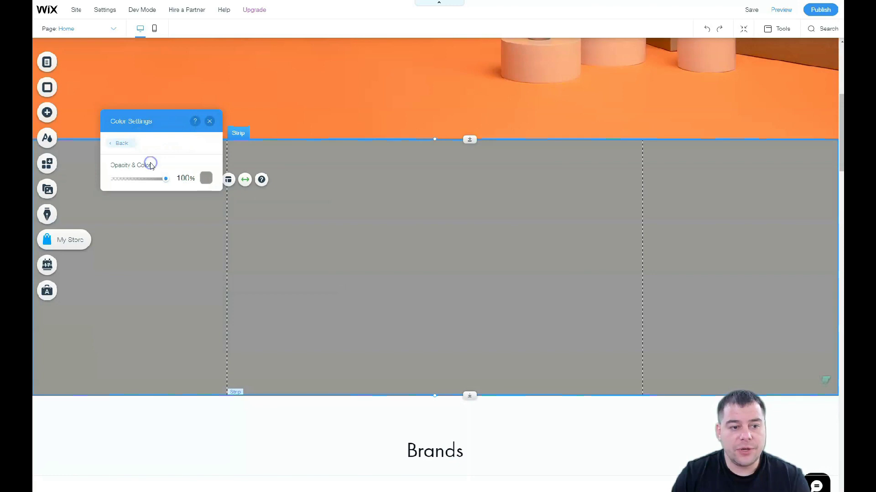
mouse_move(159, 179)
left_mouse_down()
mouse_move(135, 178)
mouse_move(172, 183)
left_mouse_up()
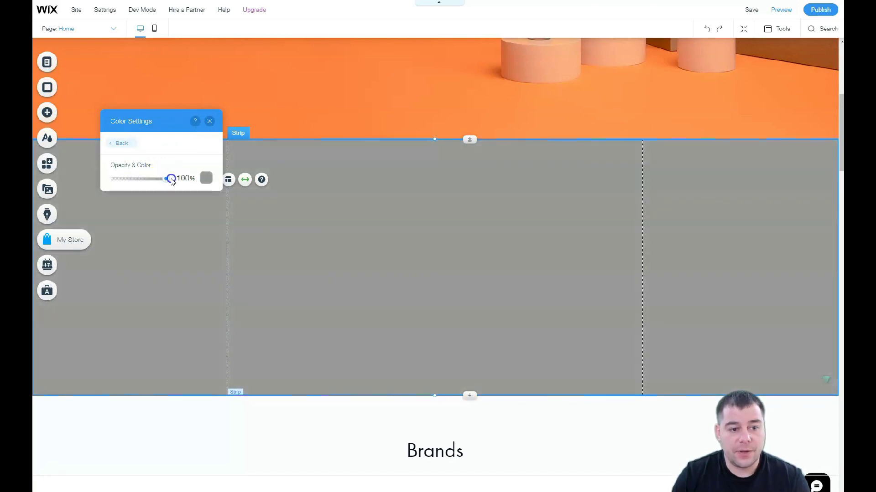
left_click(209, 122)
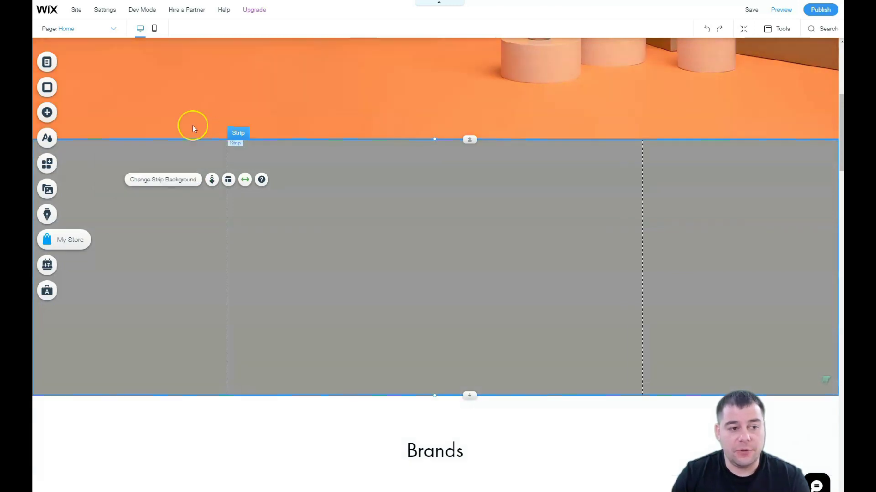
Set the page background to the flower image after trying the mountain hut one.
scroll(479, 368, "down", 5)
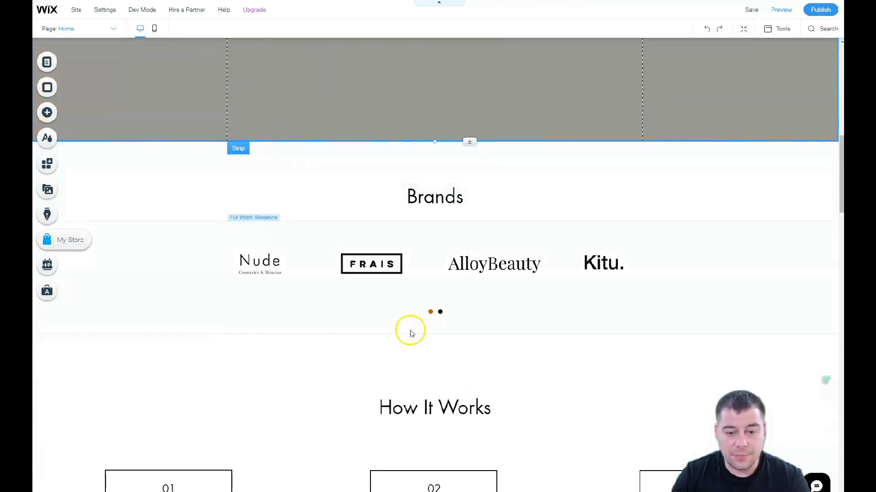
scroll(402, 328, "up", 2)
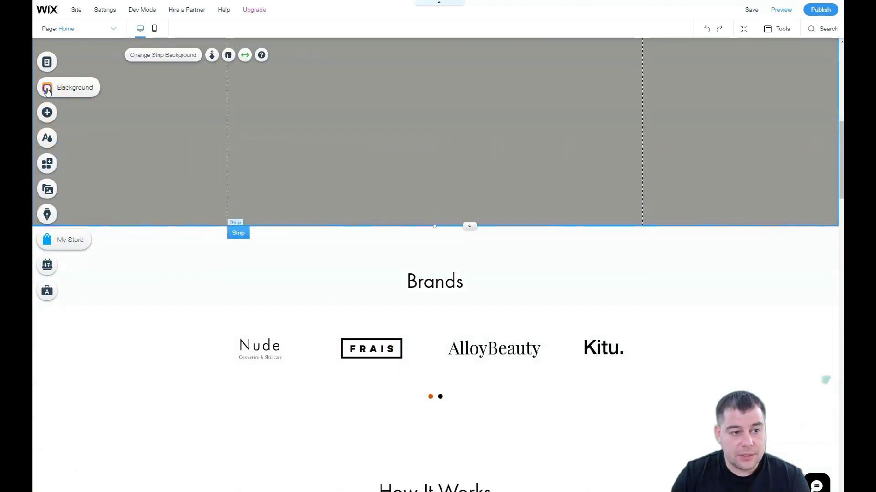
left_click(47, 89)
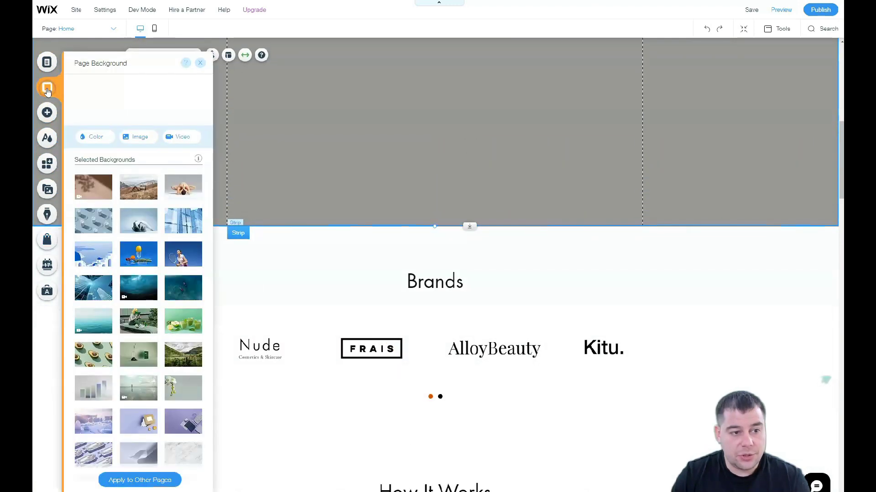
left_click(137, 191)
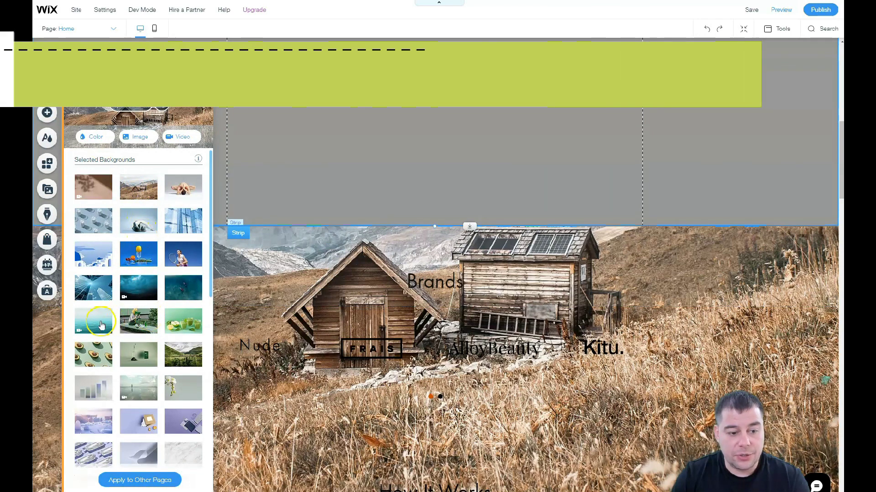
left_click(179, 388)
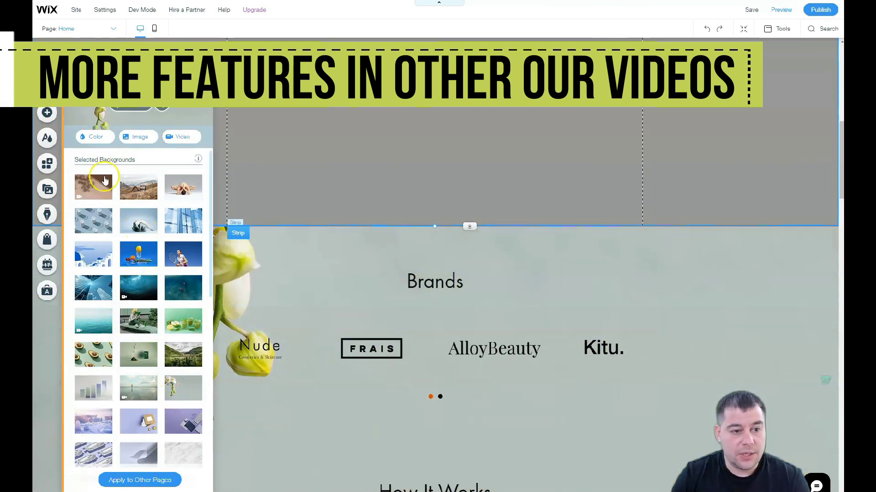
Put orange behind the flower image and fade the image to 50% opacity.
left_click(130, 107)
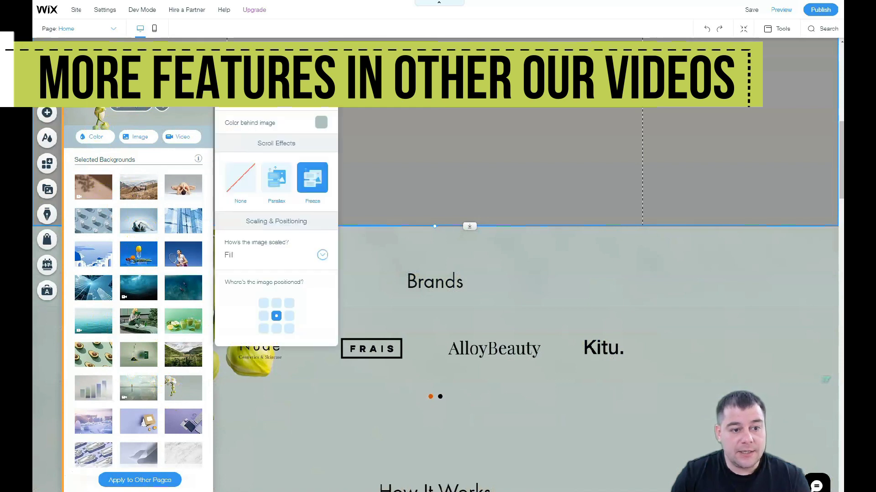
left_click(322, 122)
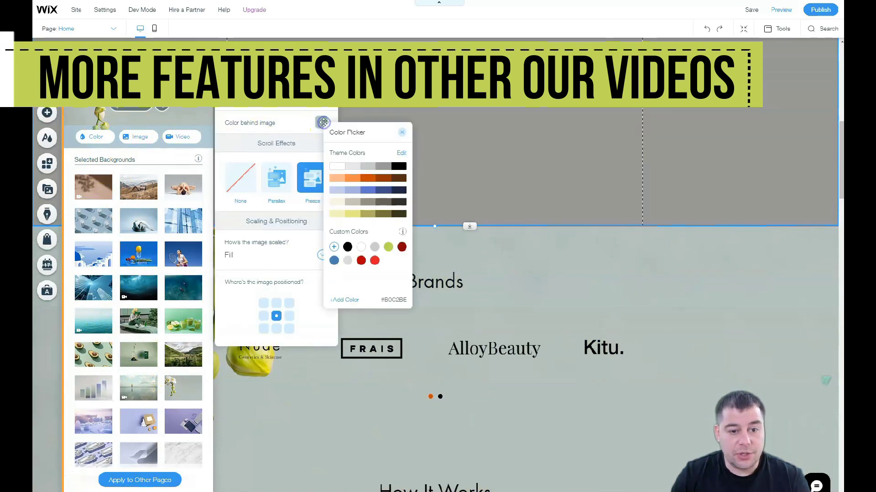
left_click(355, 178)
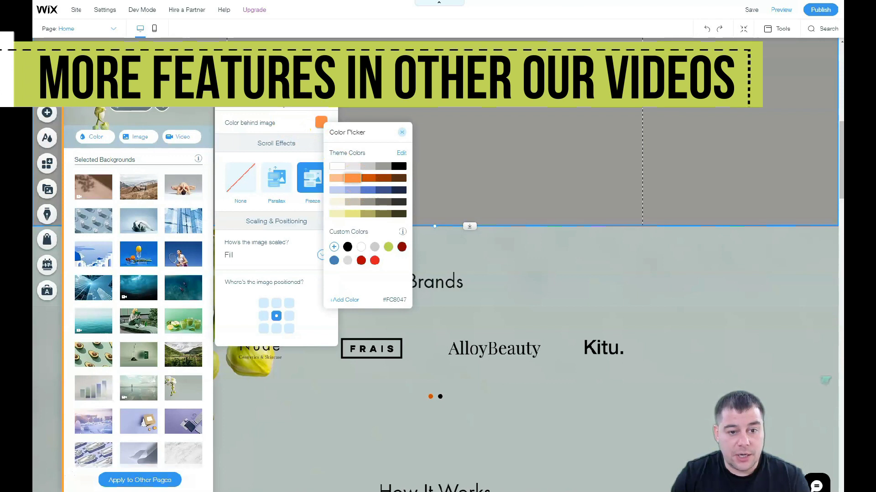
left_click(297, 107)
left_click_drag(297, 99, 264, 100)
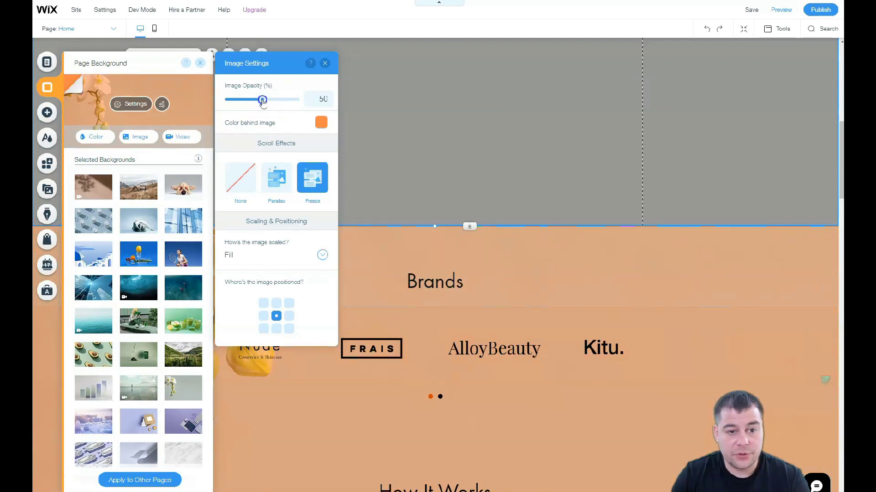
left_click(321, 66)
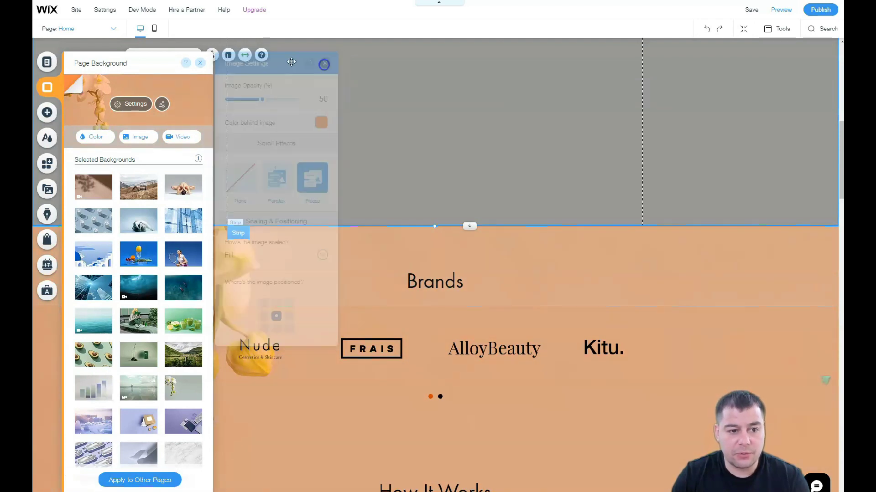
left_click(203, 66)
scroll(412, 332, "down", 9)
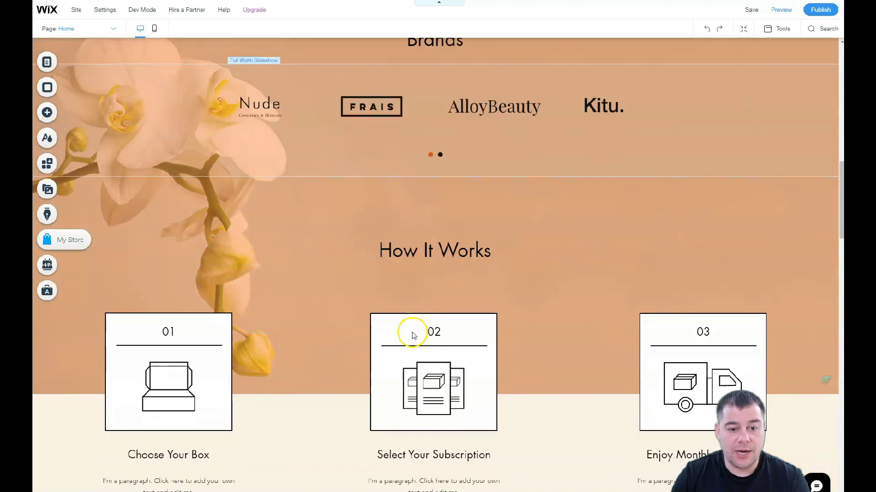
scroll(347, 307, "up", 12)
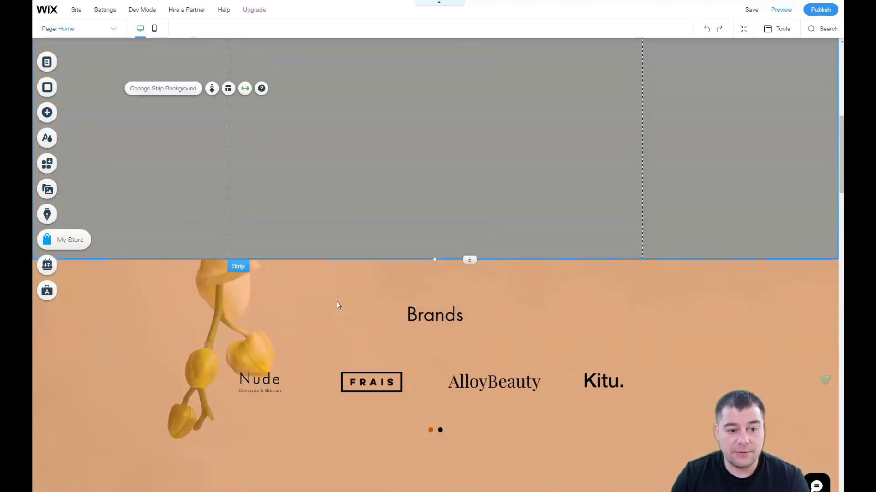
scroll(336, 301, "up", 6)
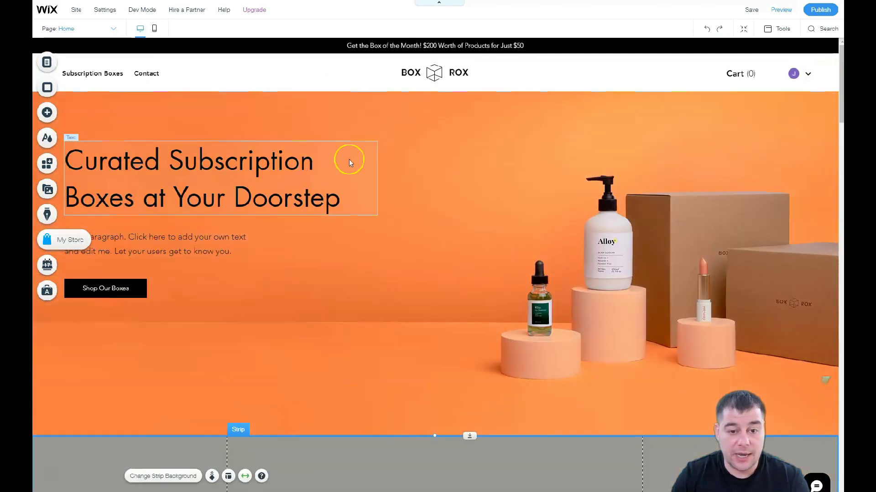
scroll(416, 272, "down", 10)
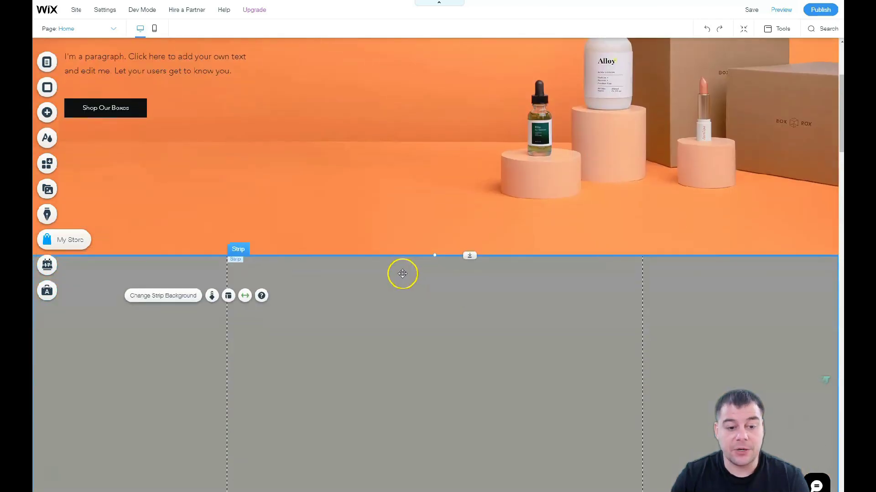
scroll(373, 275, "down", 5)
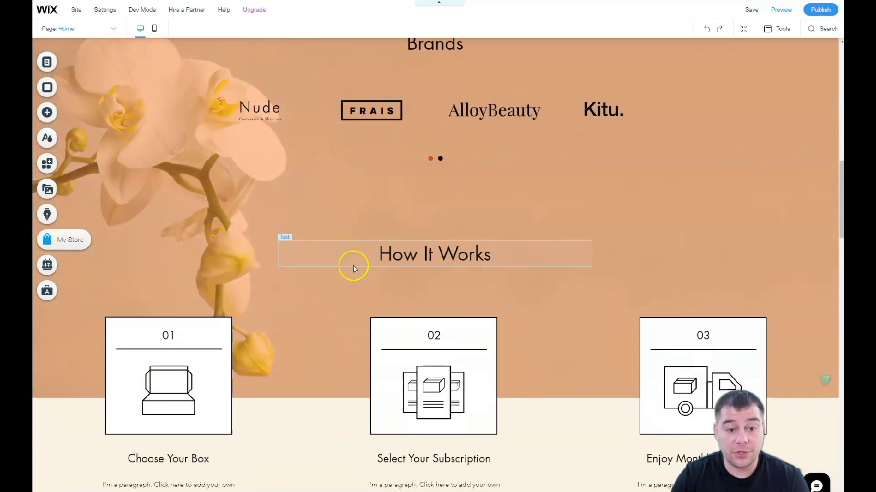
scroll(309, 294, "down", 8)
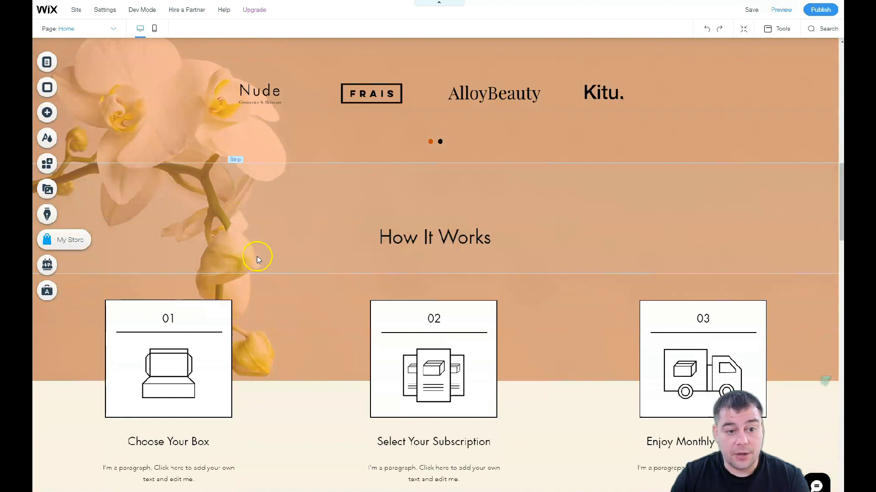
scroll(310, 318, "down", 15)
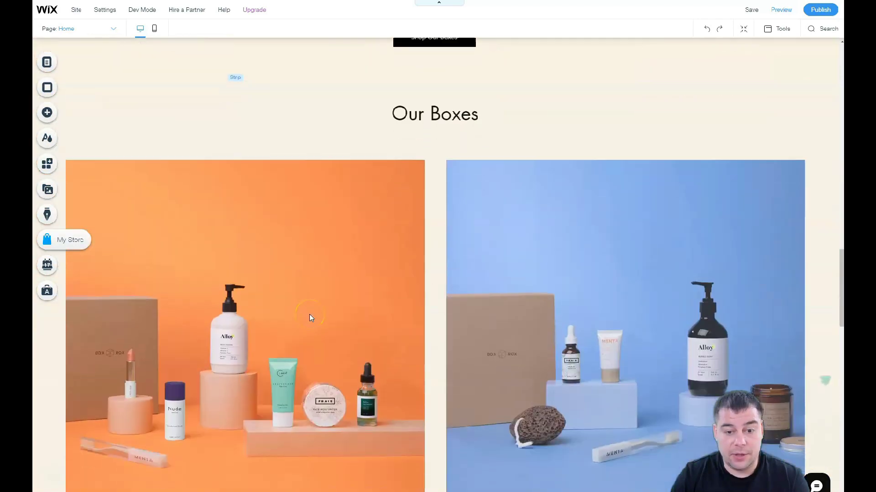
scroll(310, 318, "down", 9)
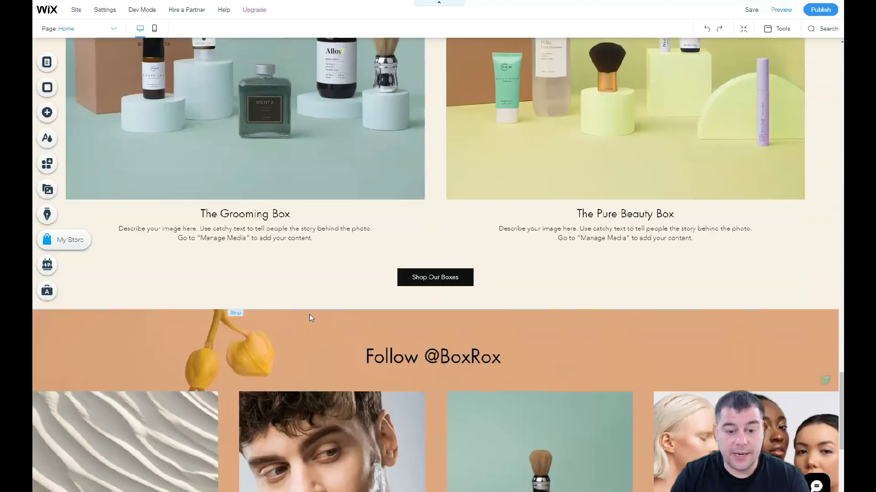
scroll(305, 310, "up", 2)
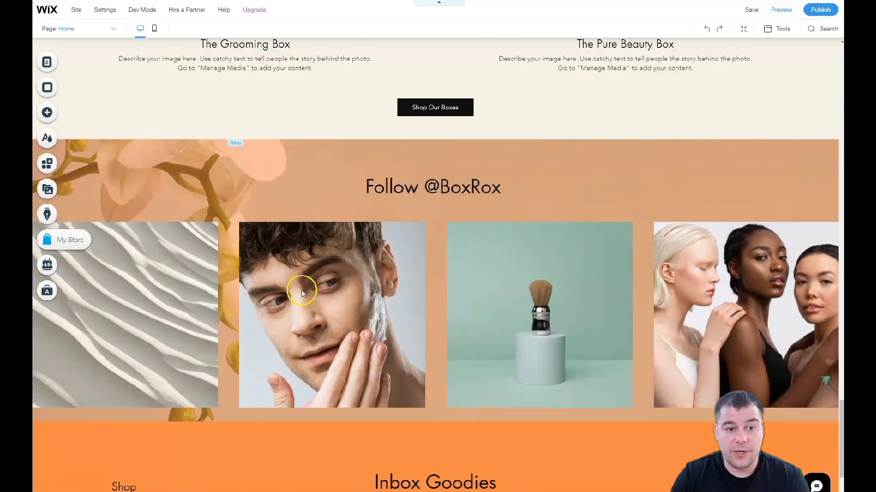
scroll(242, 184, "down", 3)
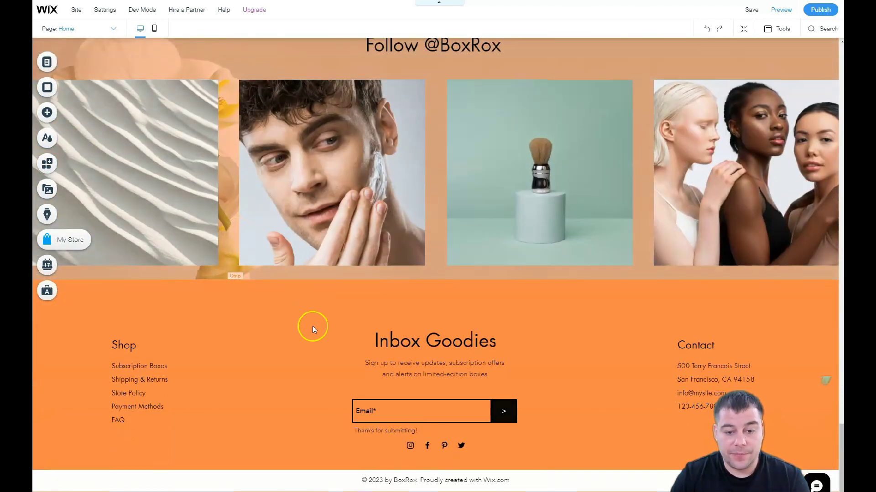
scroll(310, 326, "up", 4)
scroll(305, 327, "up", 15)
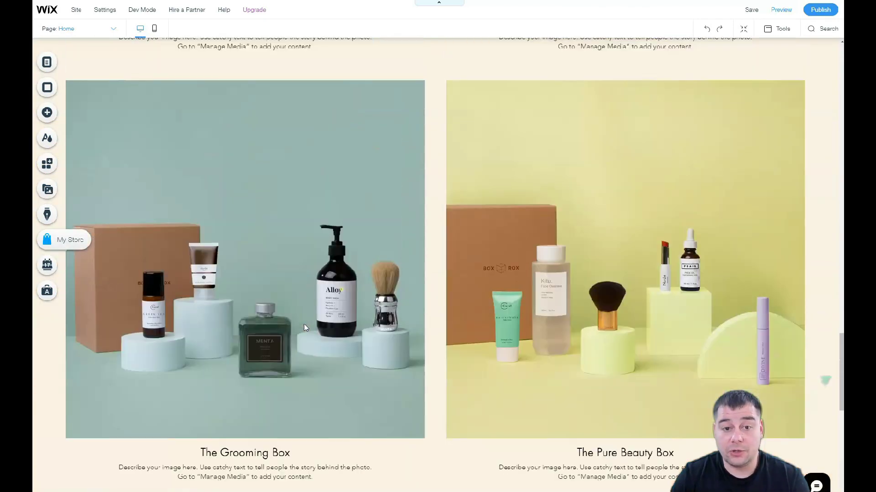
scroll(305, 327, "up", 10)
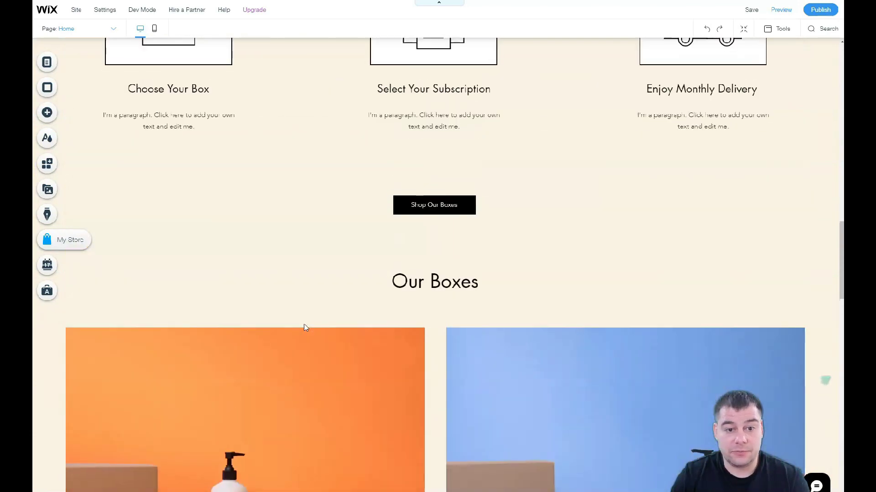
scroll(306, 327, "up", 9)
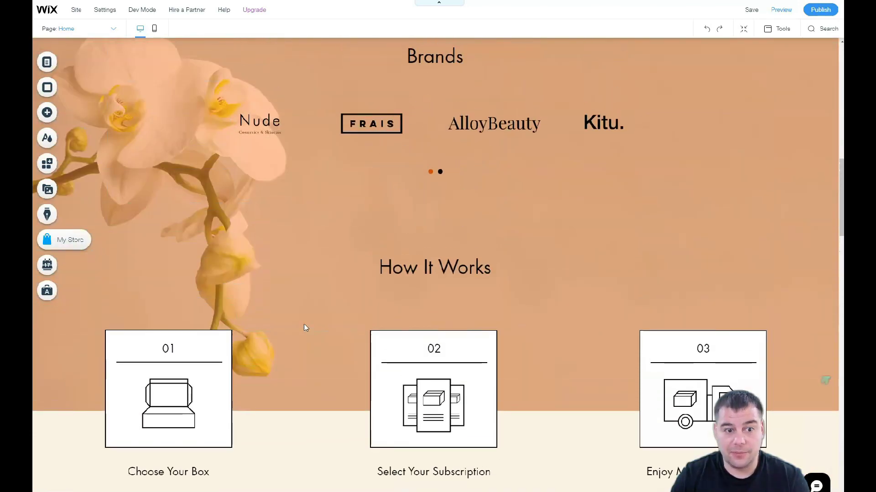
scroll(305, 326, "up", 5)
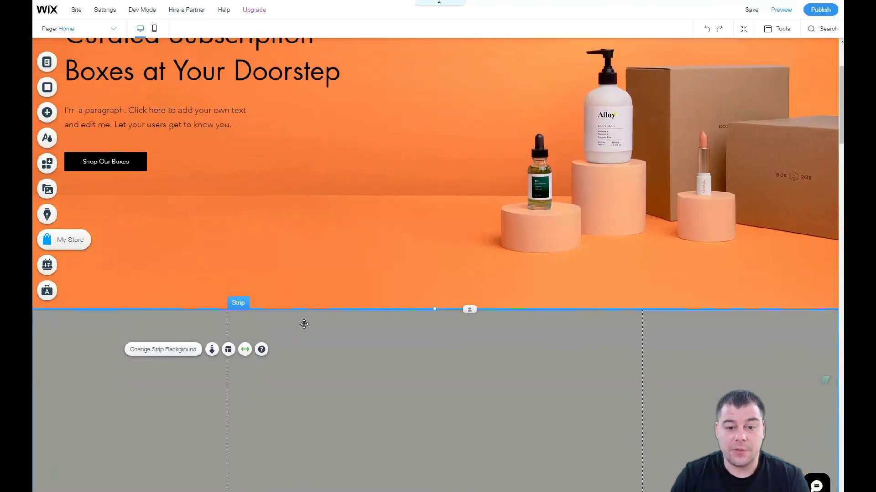
scroll(304, 323, "up", 3)
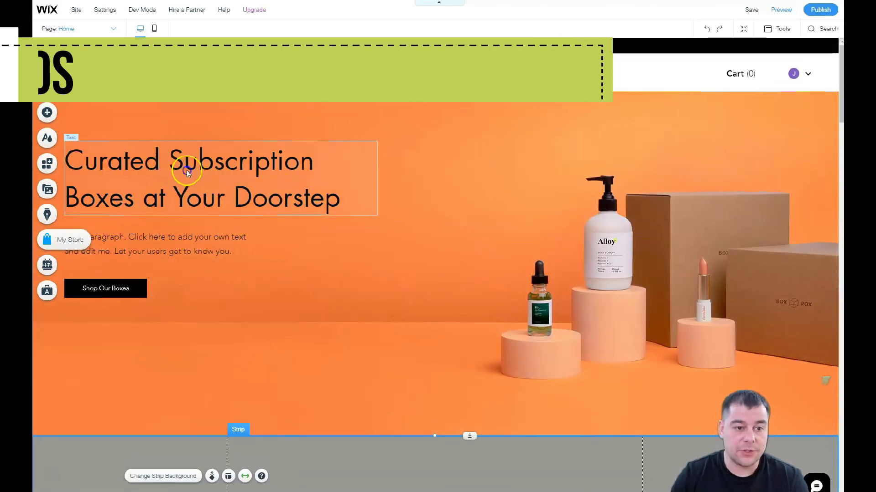
Move the Curated Subscription Boxes headline toward the centre with its paragraph aligned beneath.
left_click_drag(187, 171, 347, 139)
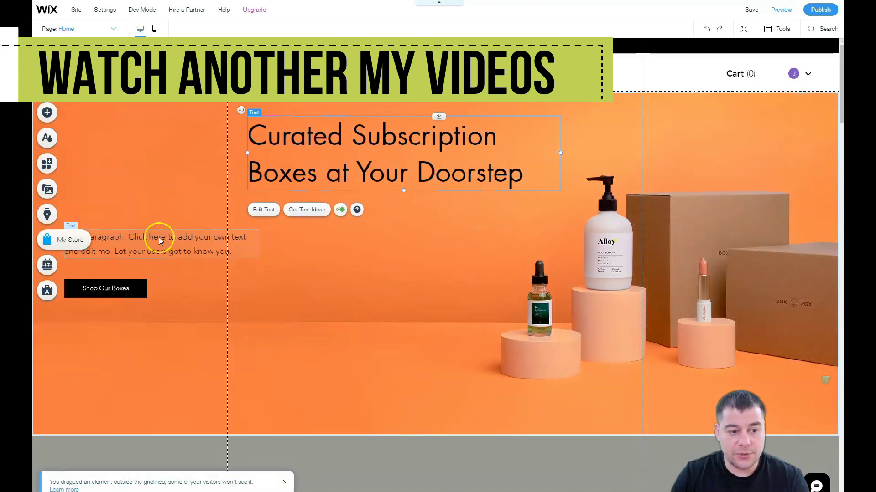
left_click_drag(159, 240, 336, 243)
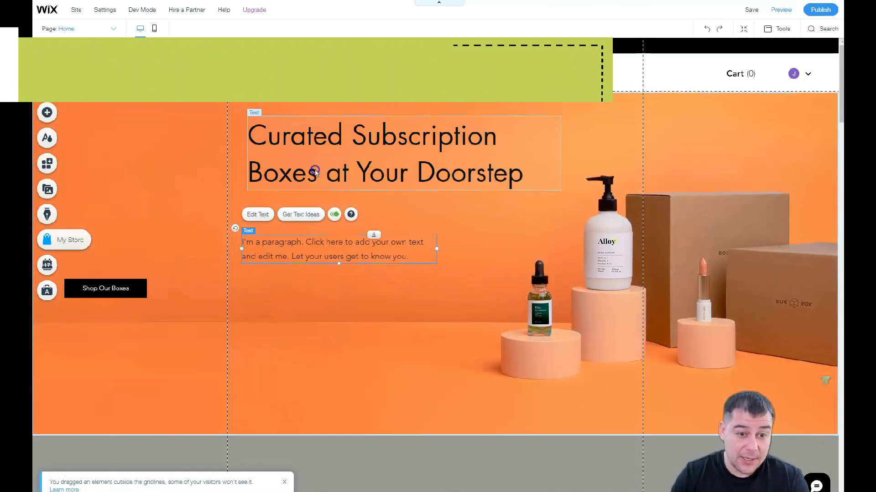
left_click_drag(315, 171, 308, 188)
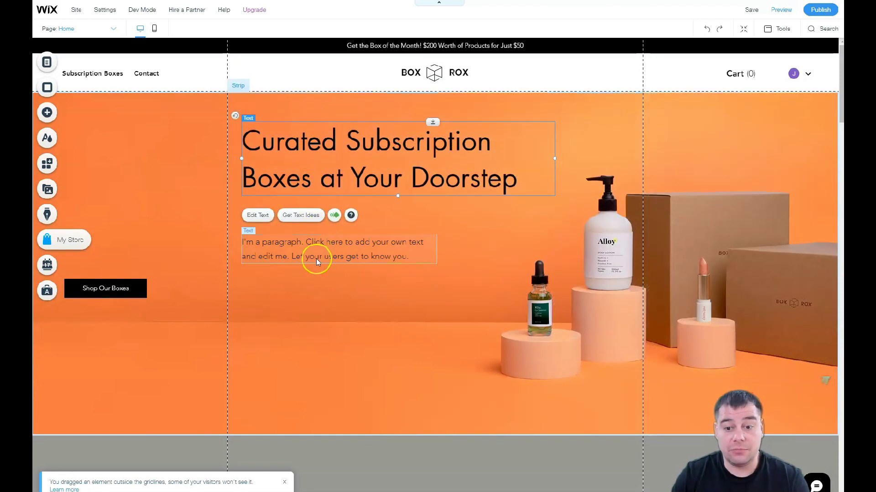
scroll(307, 291, "down", 5)
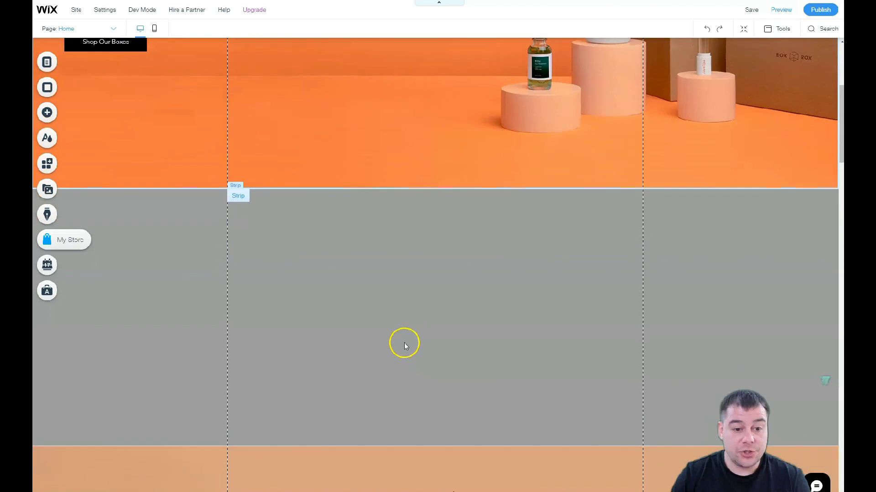
Add a YouTube player showing Plane Overhead to the grey strip and enlarge it to fill it.
left_click(47, 113)
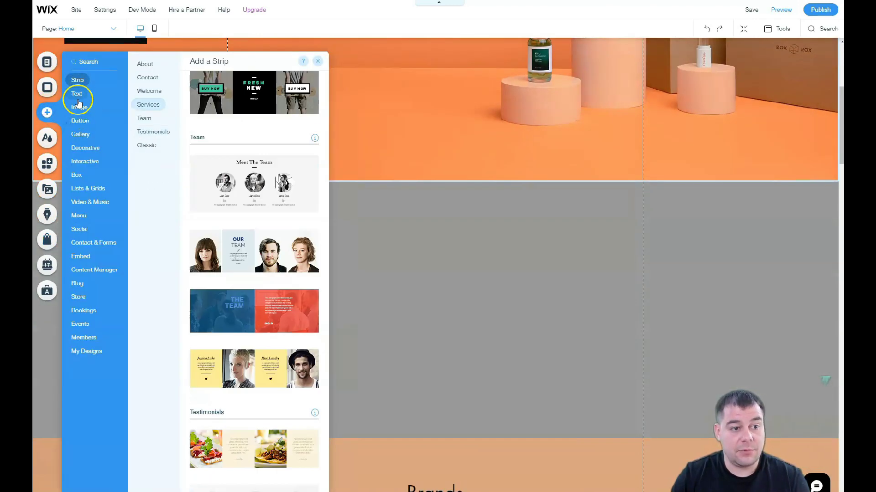
left_click(86, 203)
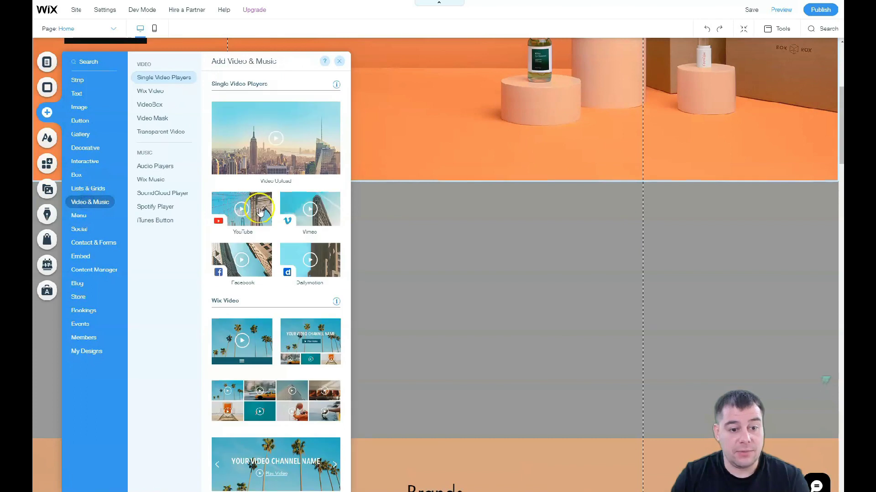
left_click_drag(259, 211, 319, 249)
left_click_drag(432, 308, 647, 409)
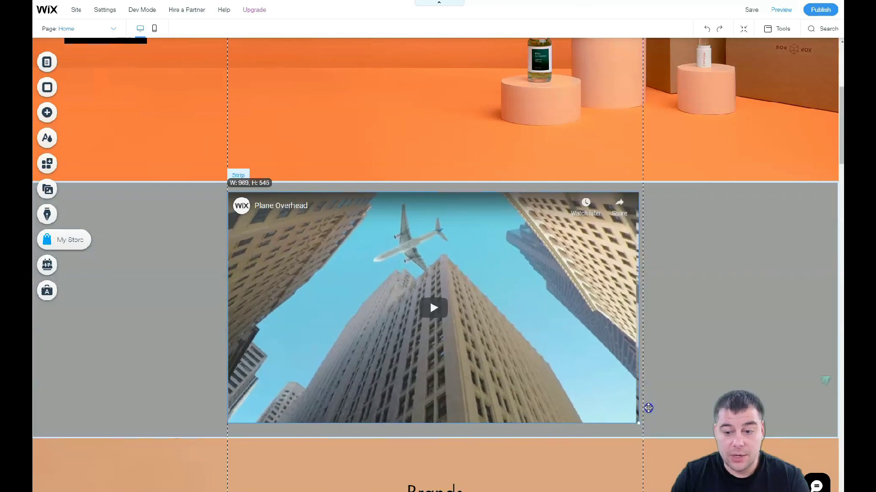
left_click_drag(510, 283, 510, 280)
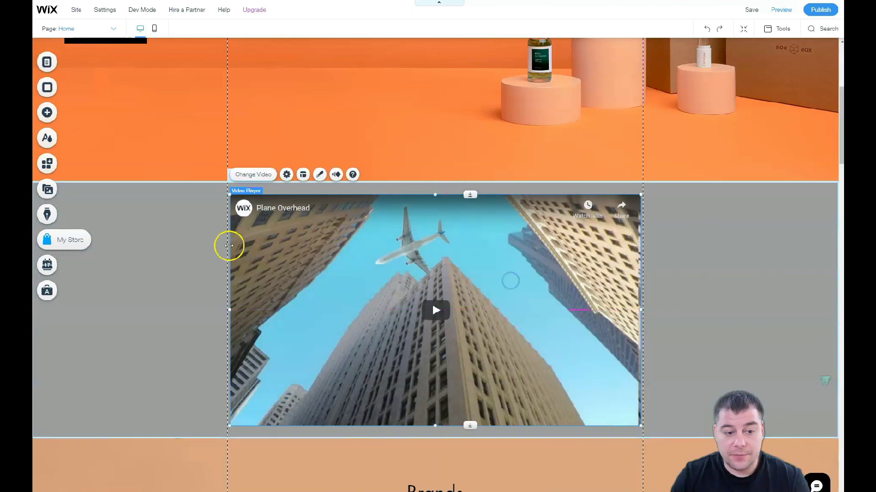
Stretch the grey strip taller beneath the video player.
scroll(595, 292, "down", 4)
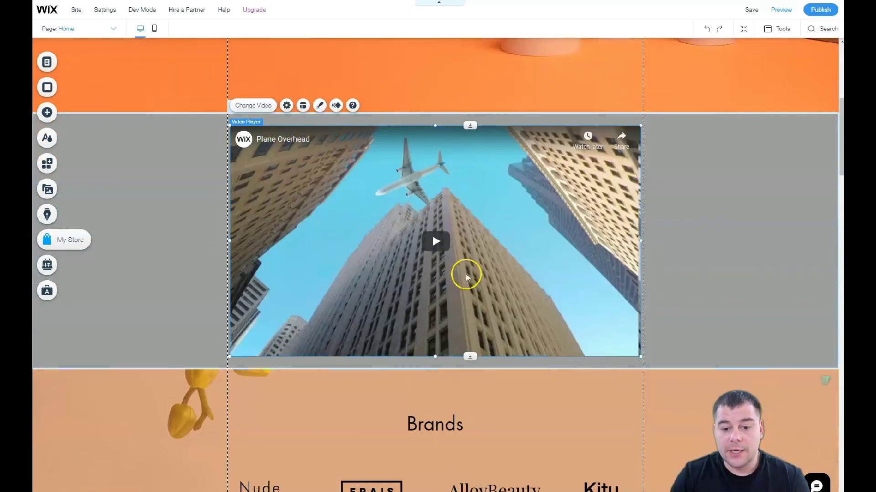
left_click(430, 266)
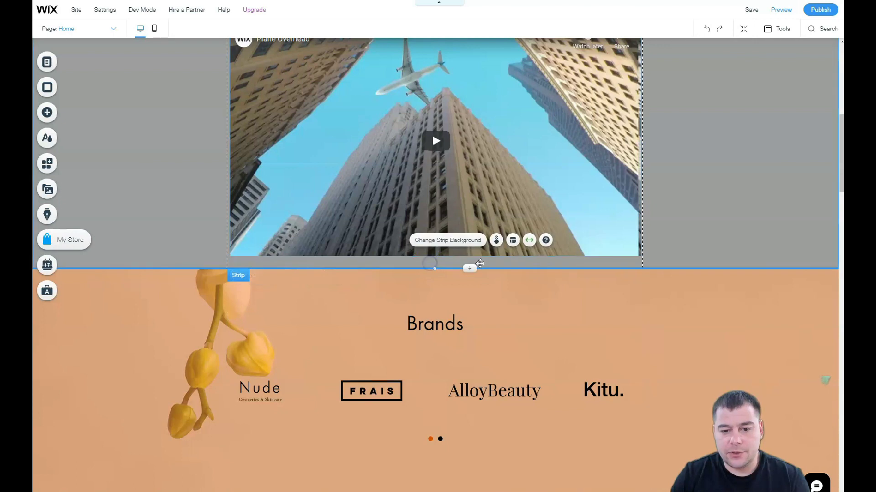
left_click_drag(469, 266, 482, 405)
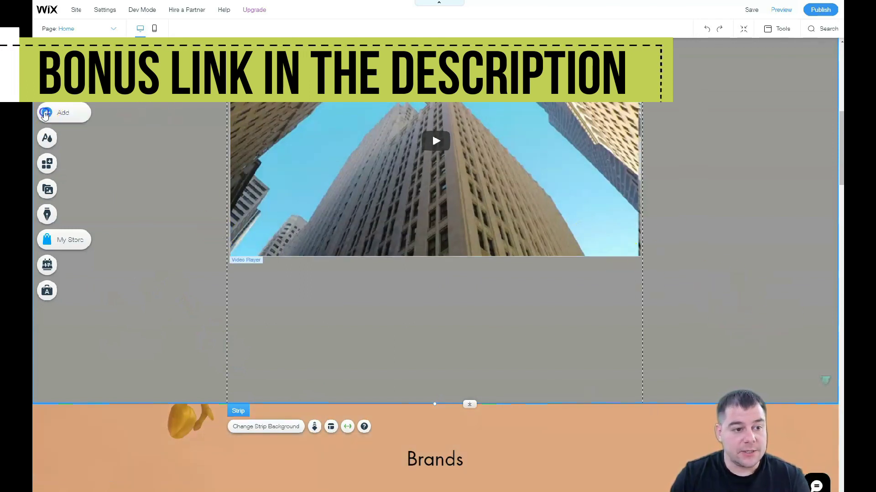
Drop a light 'Button' preset into the grey strip, centred beneath the Plane Overhead video.
left_click(47, 113)
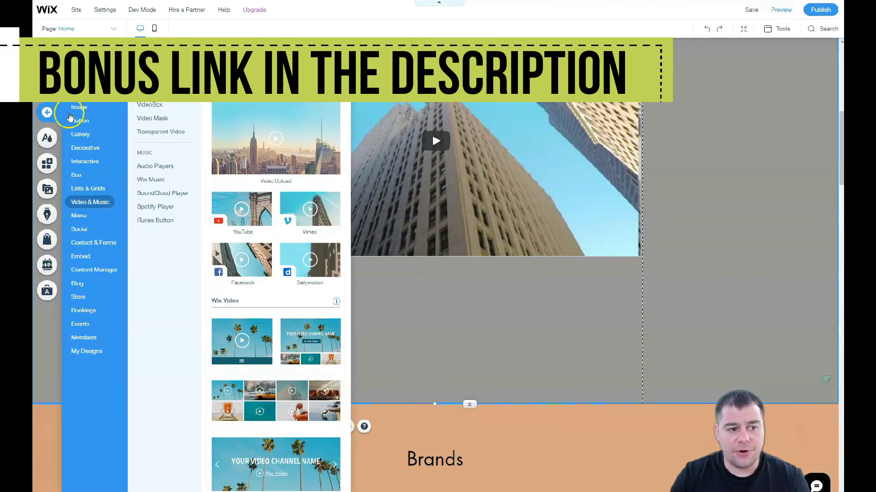
left_click(79, 121)
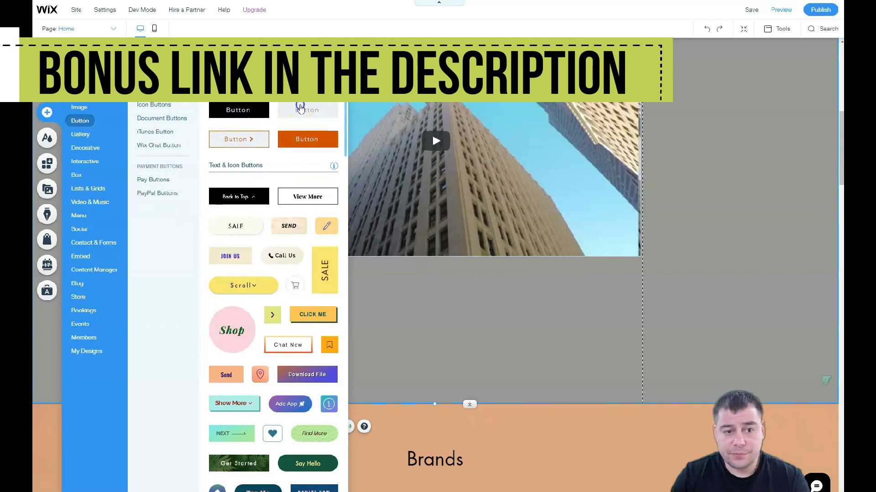
left_click_drag(301, 109, 435, 310)
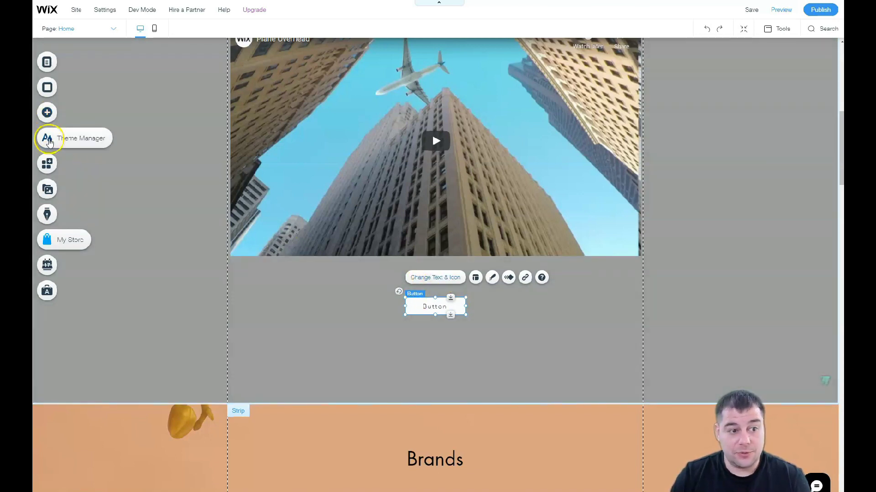
Preview the peach, dark-blue and dark-orange featured themes, then apply the white theme with orange, teal and purple accents.
left_click(47, 143)
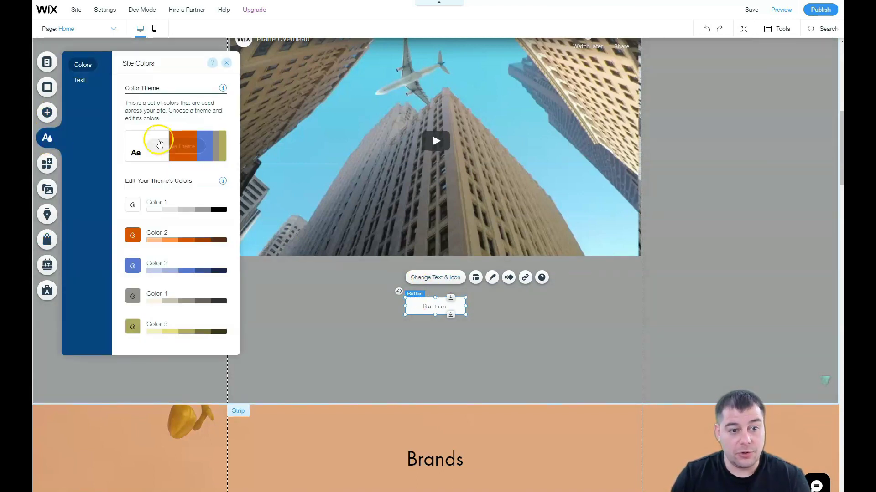
left_click(181, 150)
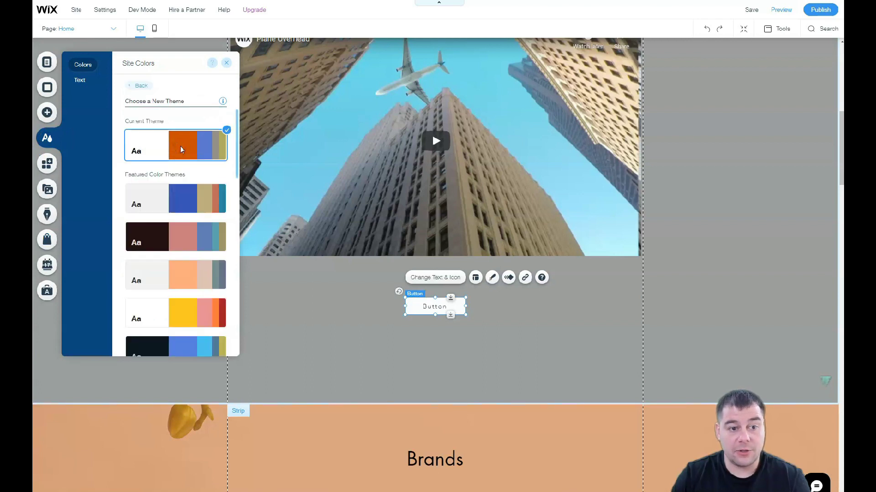
left_click(169, 189)
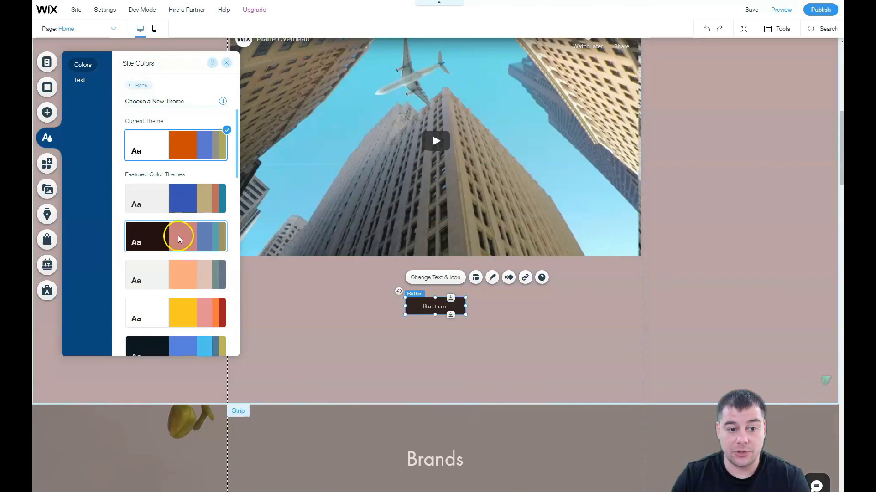
left_click(182, 270)
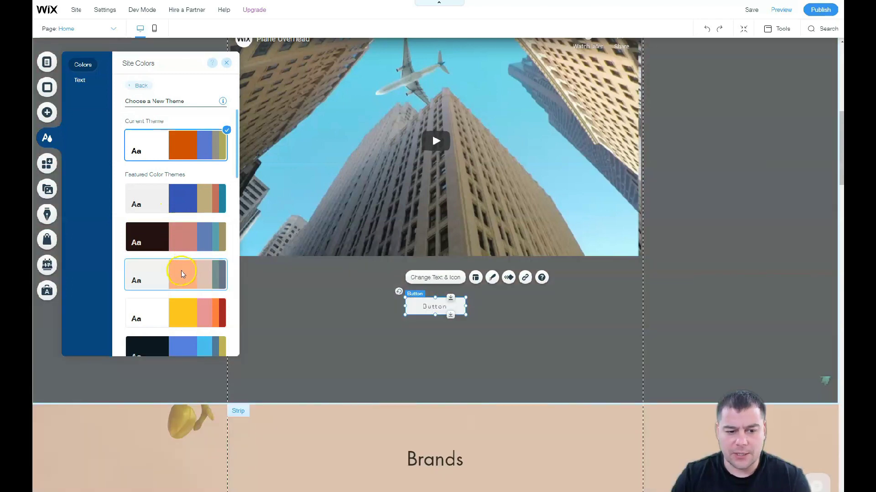
scroll(180, 316, "down", 1)
left_click(183, 313)
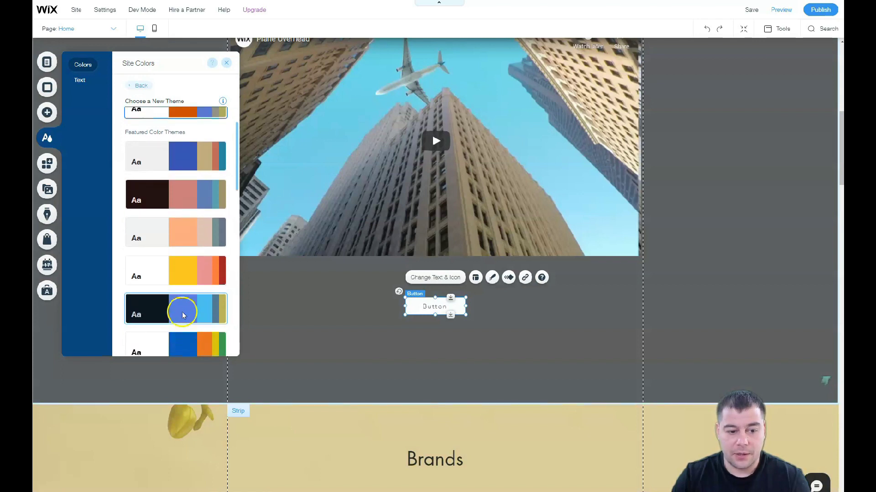
scroll(180, 301, "down", 5)
left_click(175, 250)
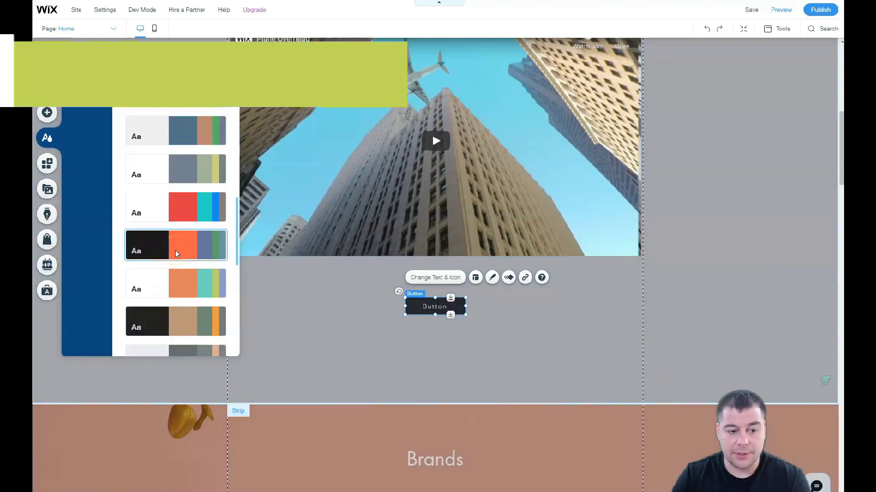
left_click(174, 286)
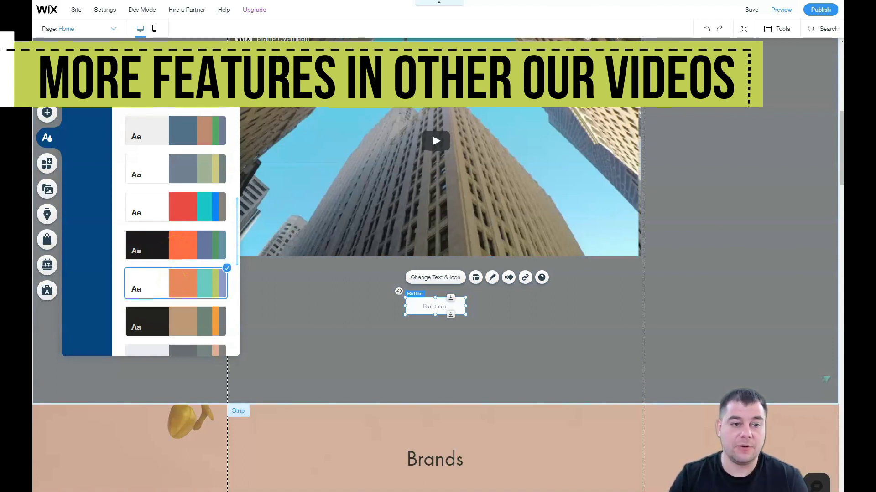
left_click(47, 240)
scroll(416, 205, "up", 9)
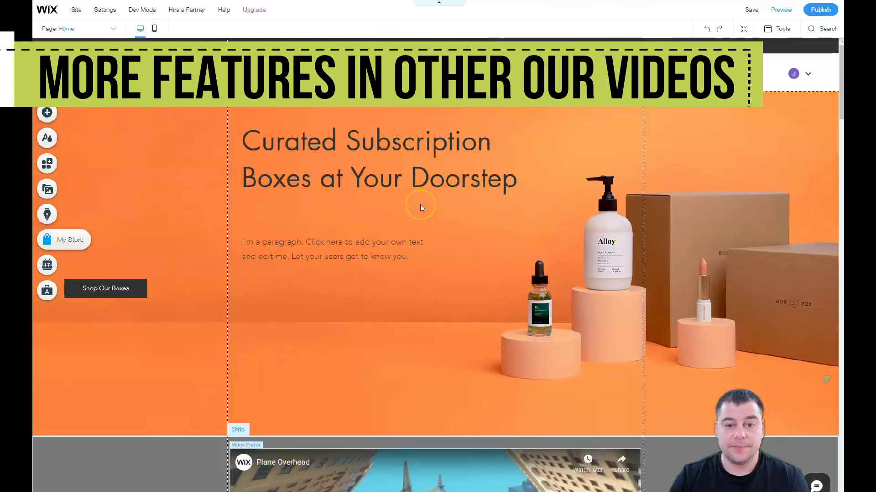
scroll(414, 218, "down", 7)
scroll(414, 217, "down", 20)
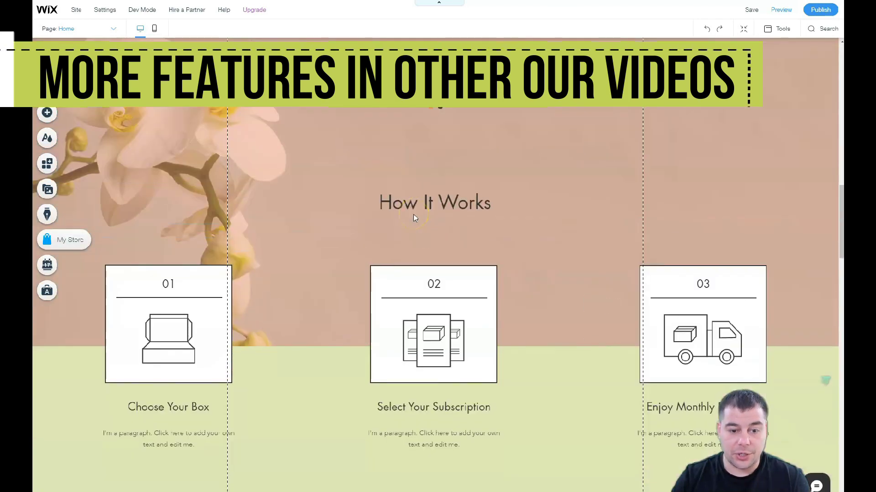
scroll(413, 217, "down", 15)
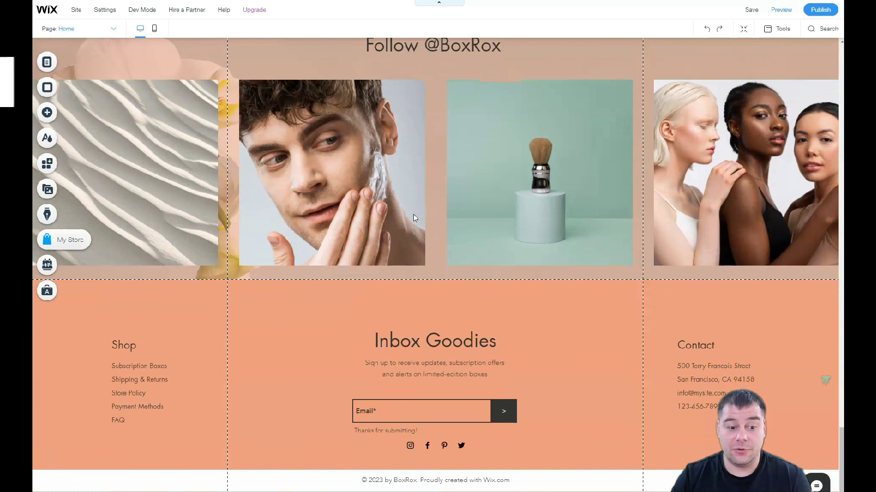
scroll(414, 217, "up", 6)
scroll(414, 218, "up", 10)
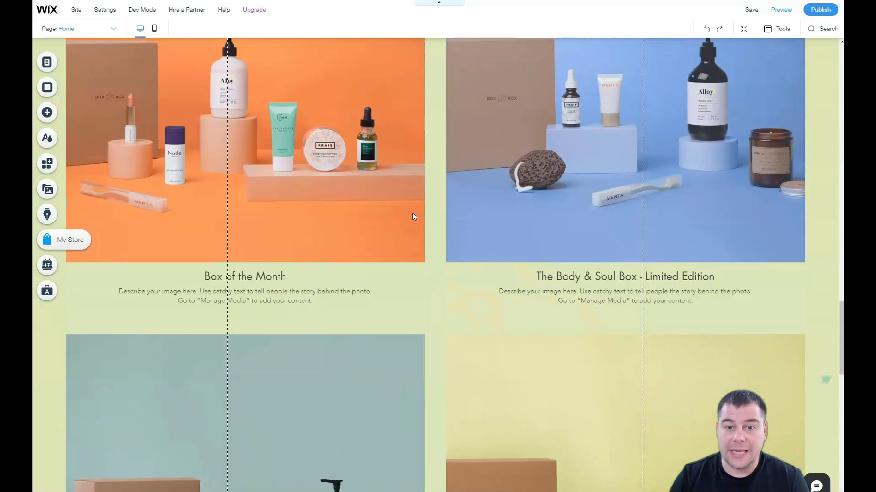
scroll(413, 214, "up", 7)
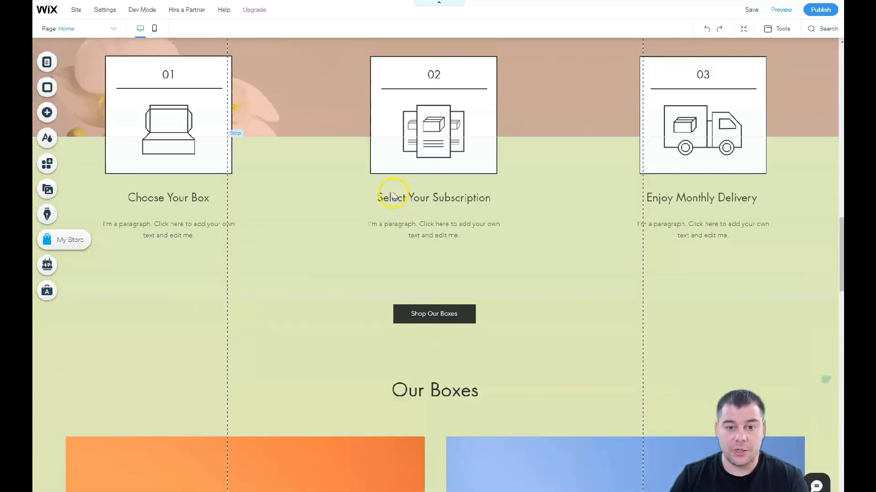
scroll(392, 192, "up", 10)
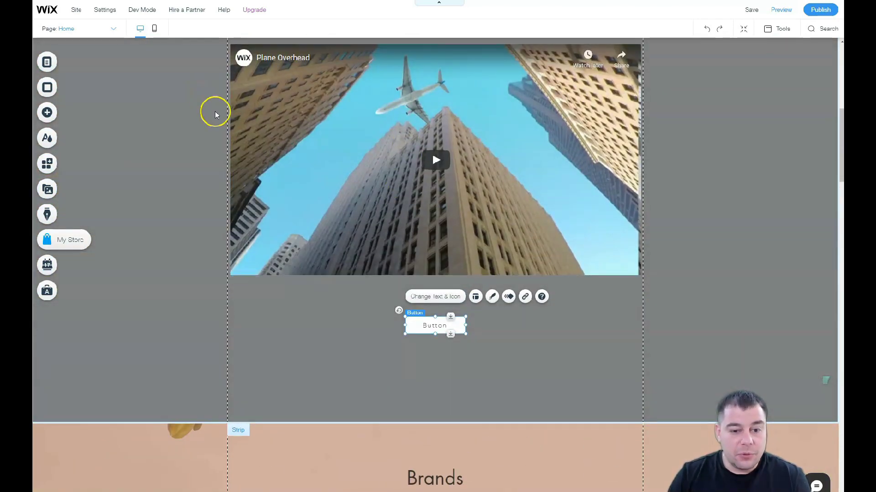
scroll(497, 232, "up", 1)
scroll(497, 232, "up", 2)
scroll(456, 210, "down", 3)
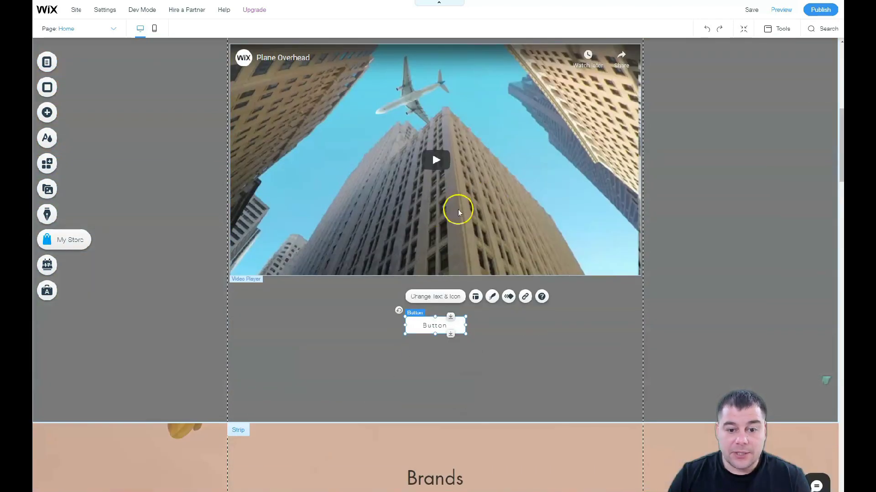
Browse the Gallery, Decorative and Interactive element categories, previewing the Movers & Shakers slideshow.
left_click(48, 112)
left_click(82, 136)
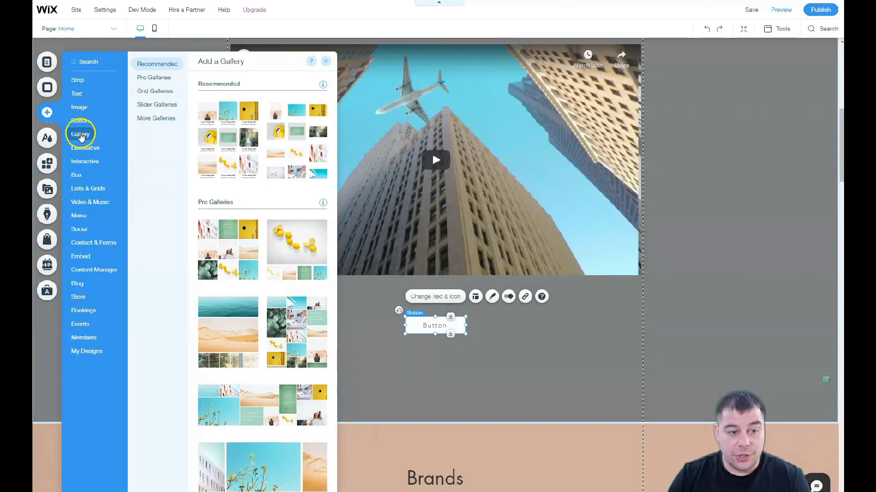
left_click(85, 148)
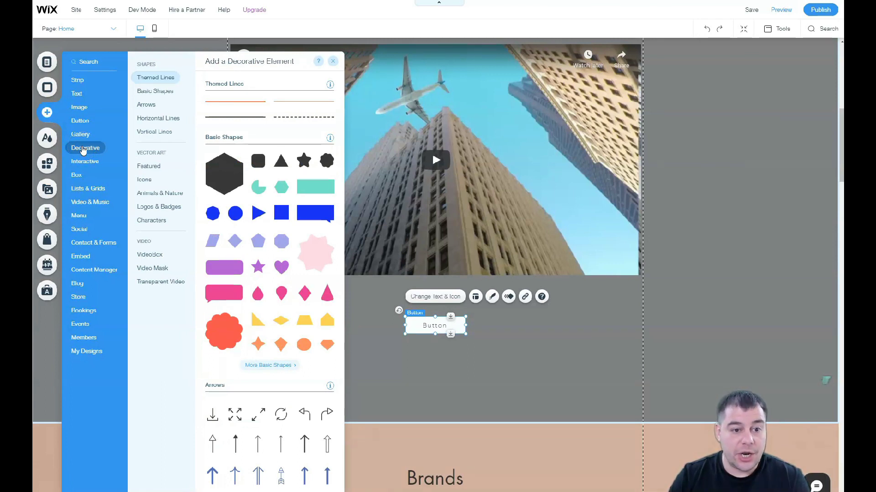
scroll(283, 355, "down", 7)
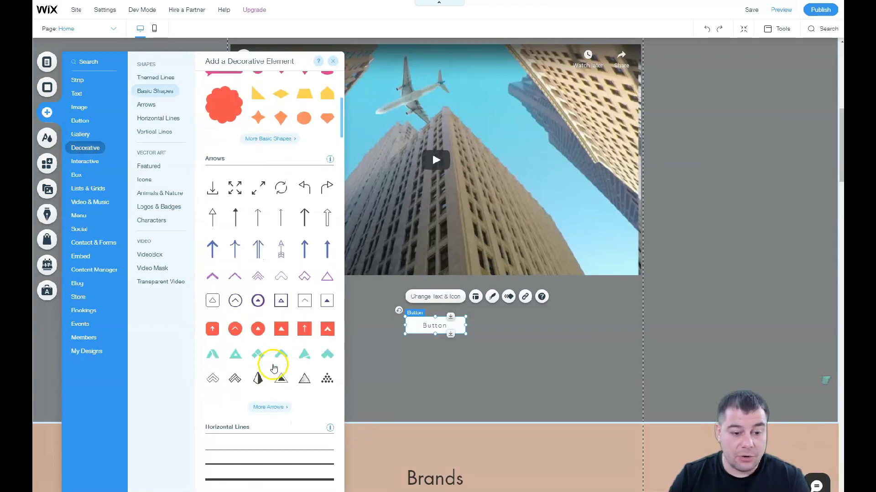
scroll(279, 269, "down", 5)
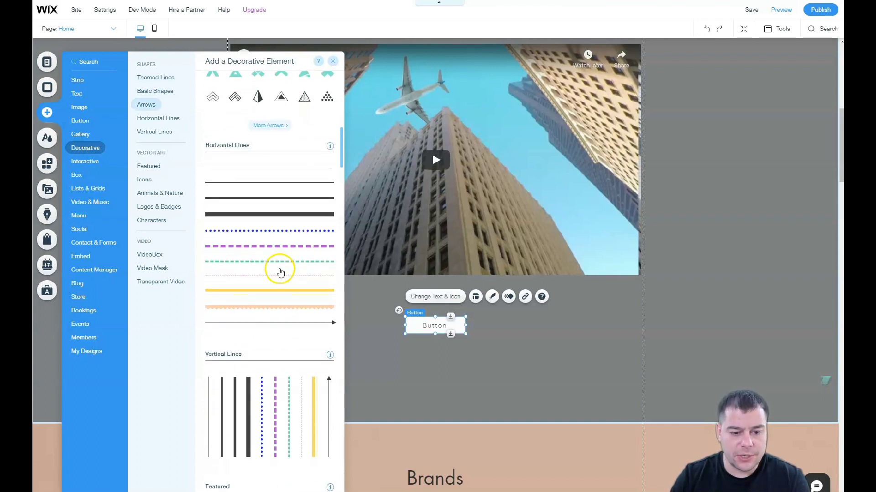
left_click(79, 165)
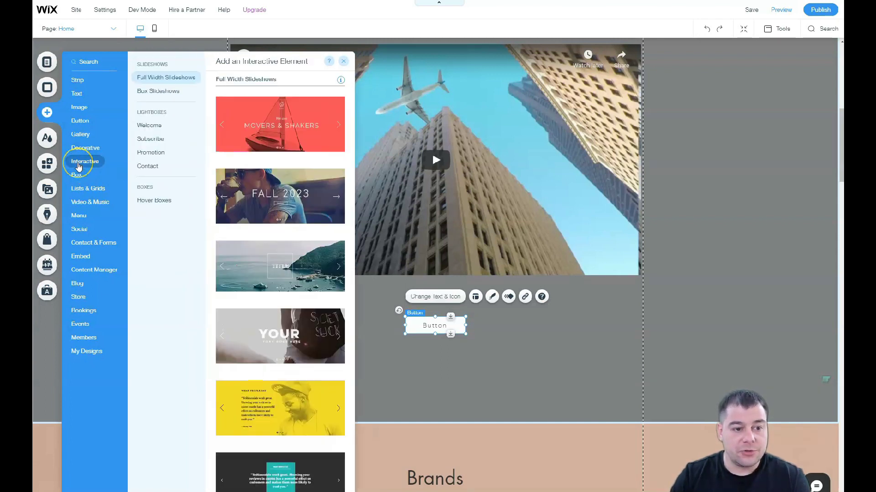
left_click(331, 127)
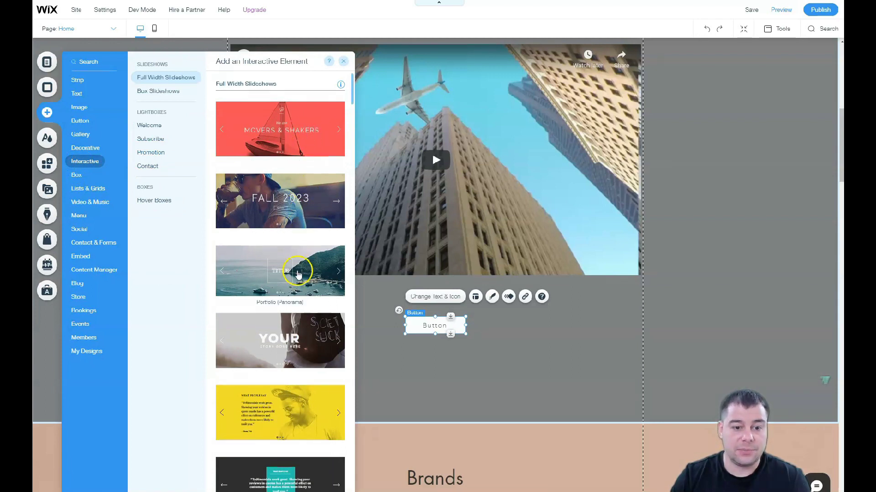
scroll(287, 256, "down", 8)
scroll(283, 239, "down", 6)
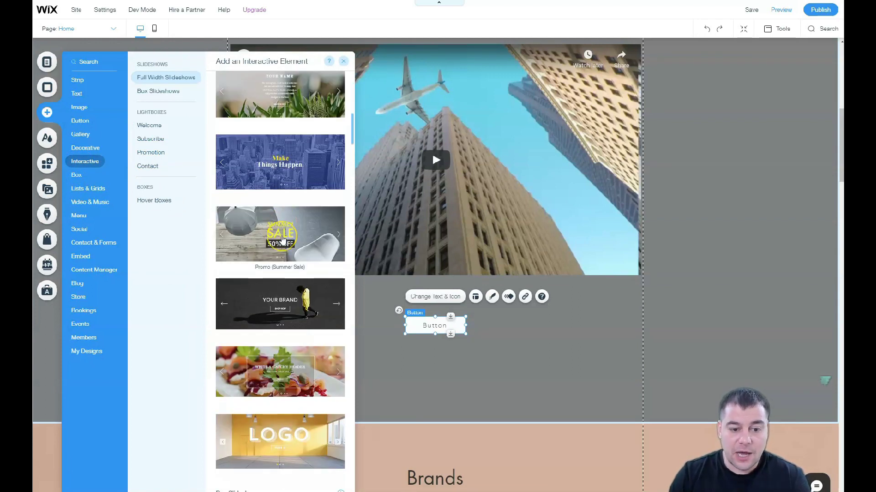
scroll(282, 240, "down", 10)
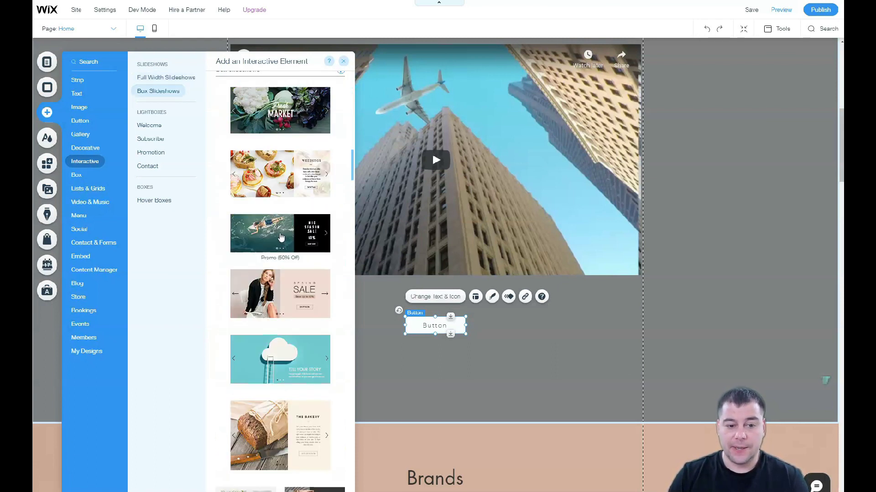
scroll(277, 230, "down", 9)
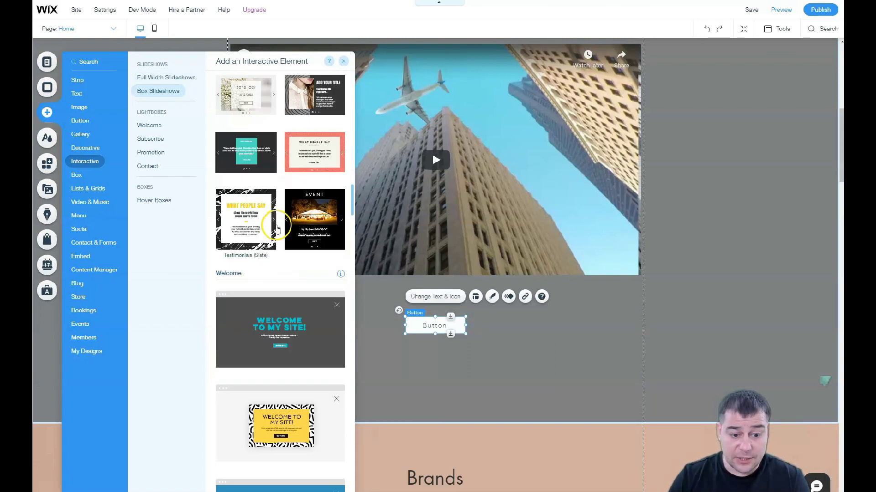
scroll(278, 228, "down", 6)
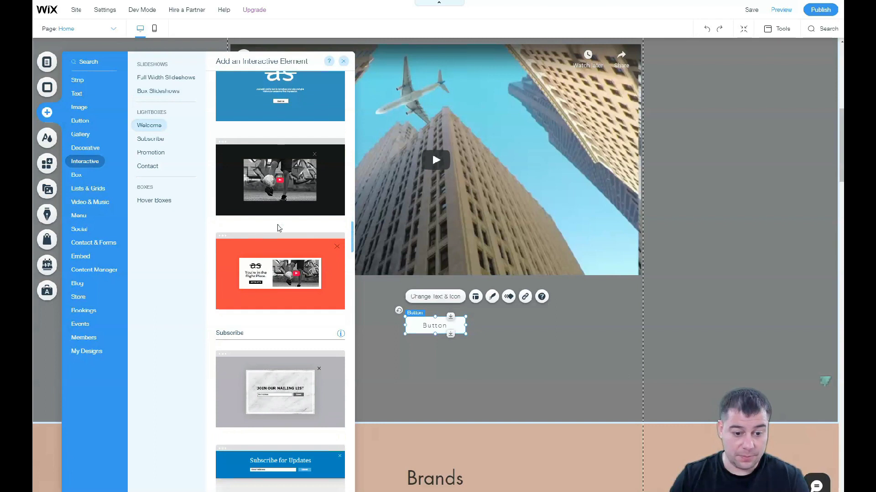
Look through the Box, Lists & Grids, Video & Music, Forms, Embed, Bookings and Content Manager categories.
left_click(76, 175)
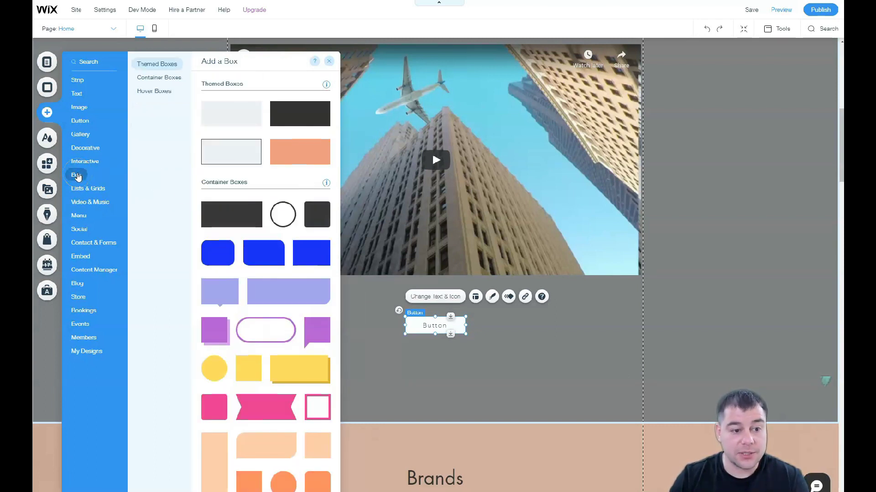
left_click(82, 189)
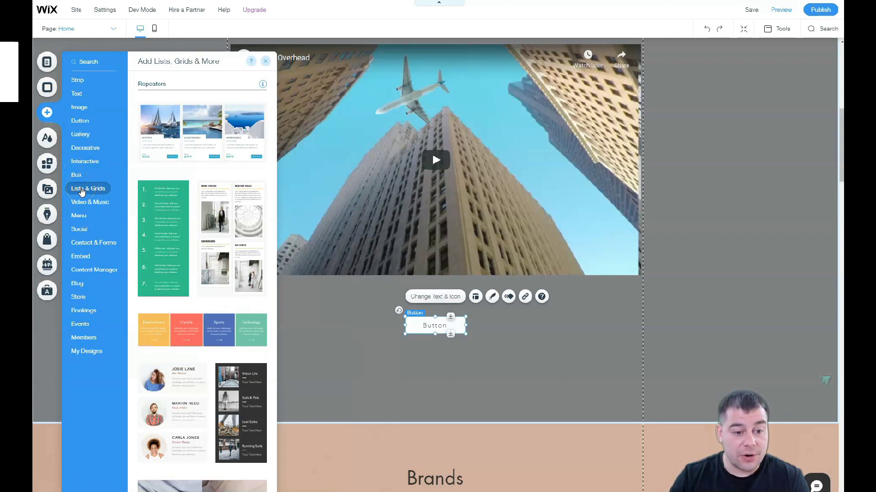
left_click(90, 202)
left_click(87, 249)
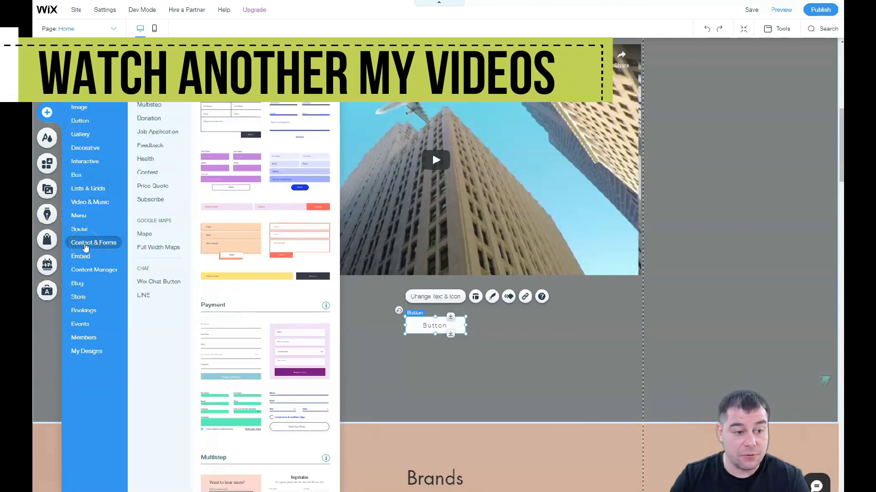
left_click(80, 258)
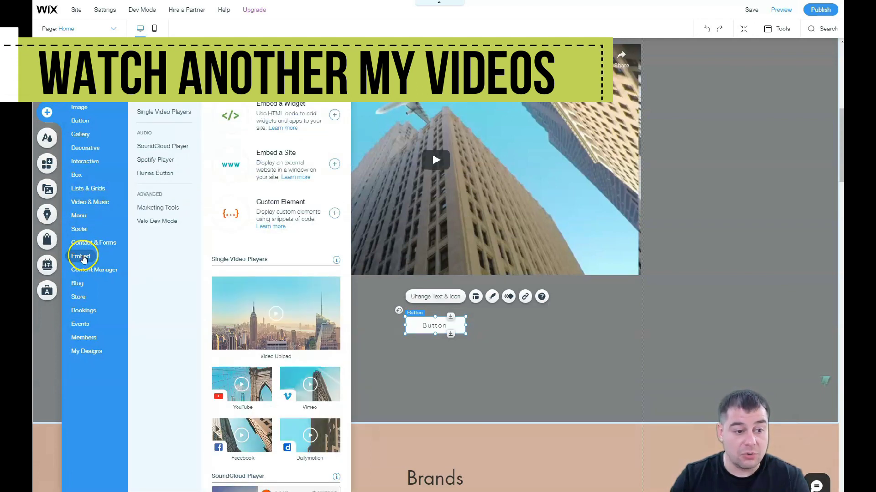
mouse_move(88, 358)
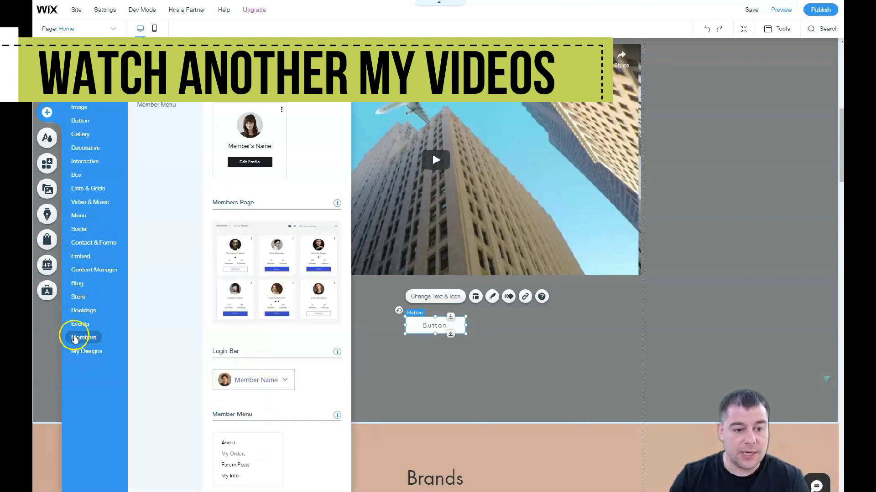
mouse_move(79, 329)
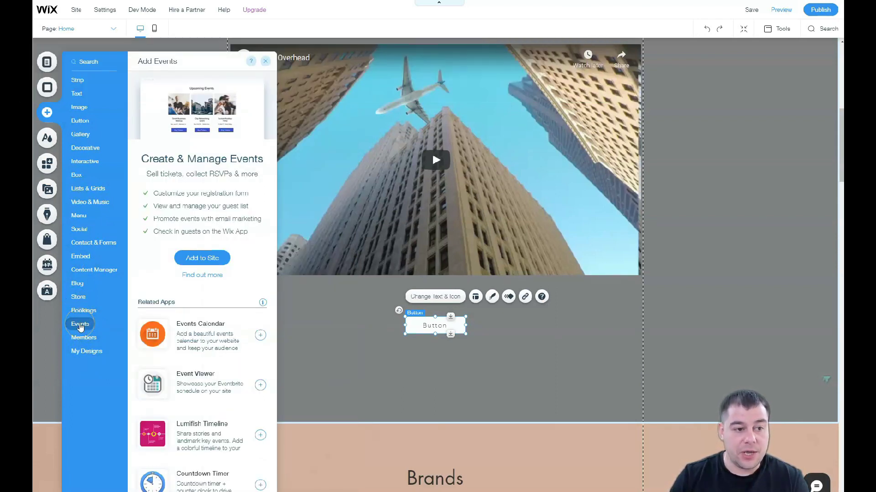
left_click(82, 314)
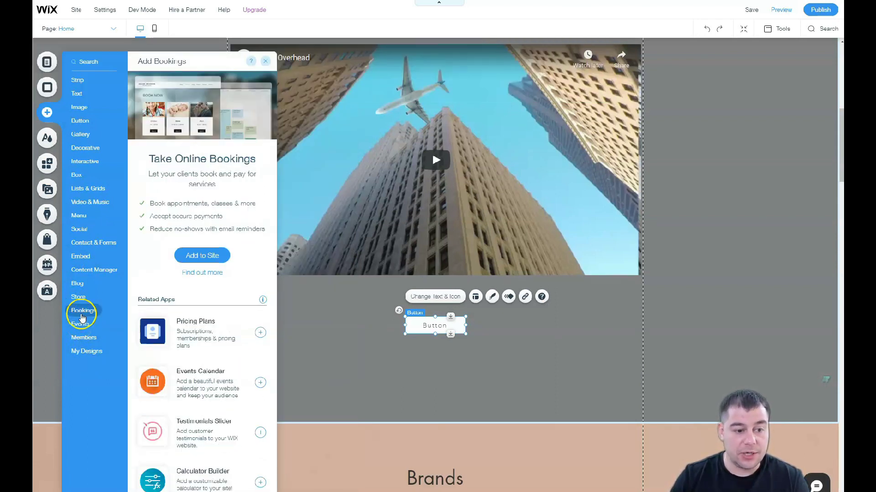
left_click(86, 274)
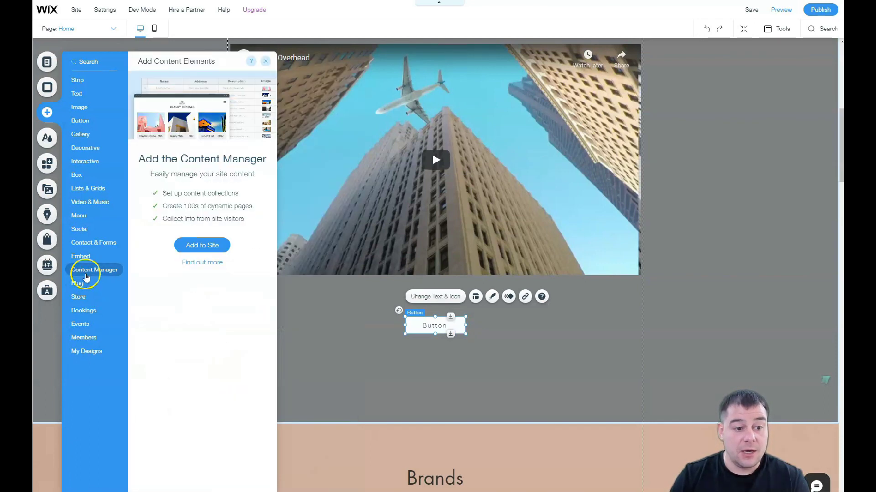
Revisit the Button, Interactive, Video, Box and Image categories, ending on Text styles with HUGE TITLE.
left_click(83, 150)
left_click(81, 121)
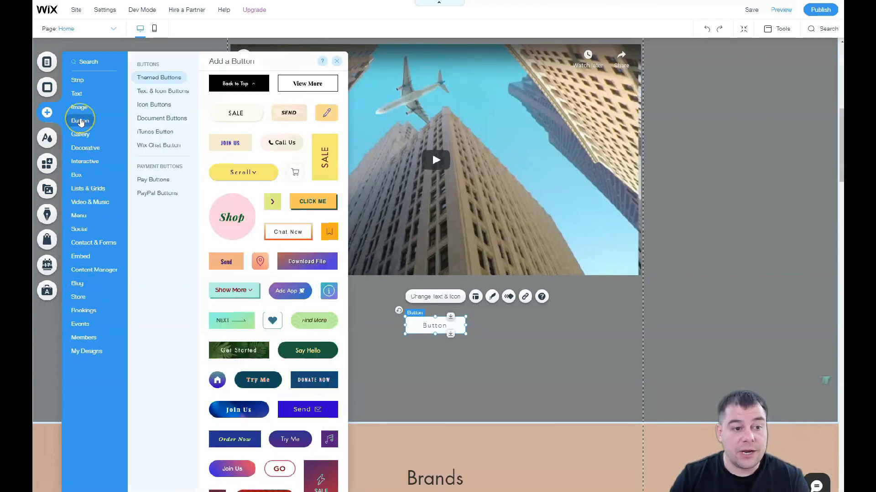
left_click(80, 151)
left_click(82, 161)
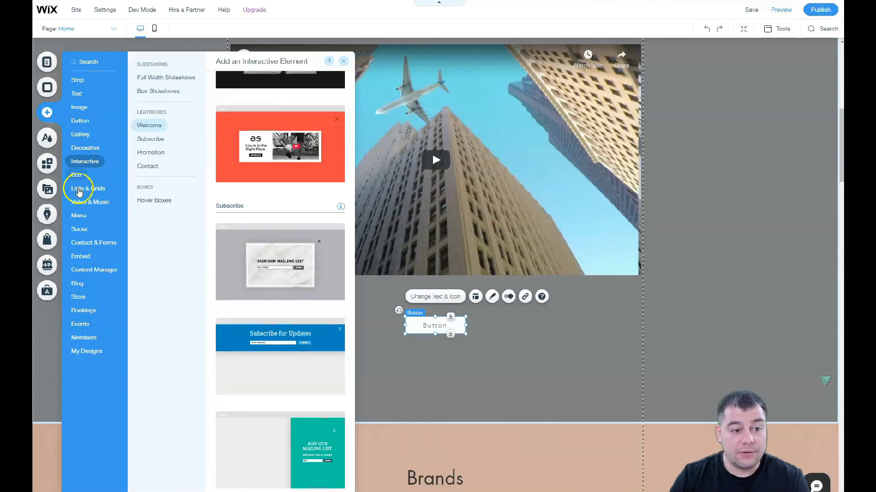
left_click(78, 190)
left_click(83, 204)
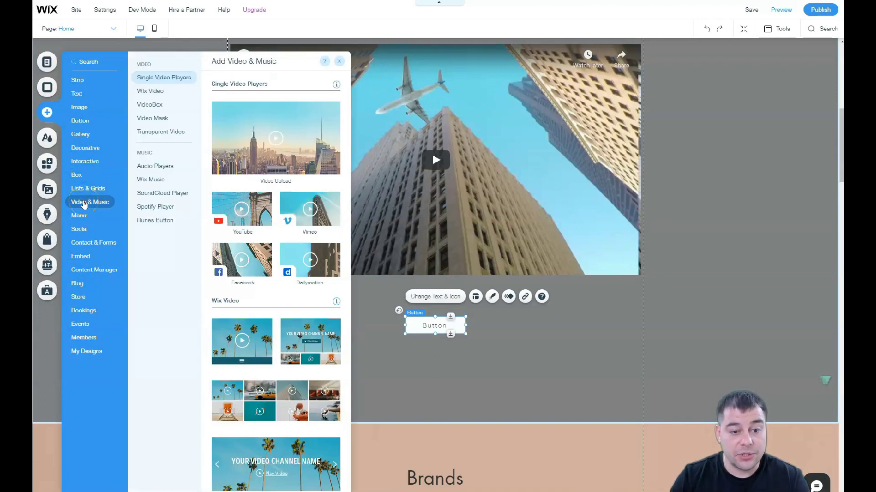
left_click(80, 134)
left_click(76, 175)
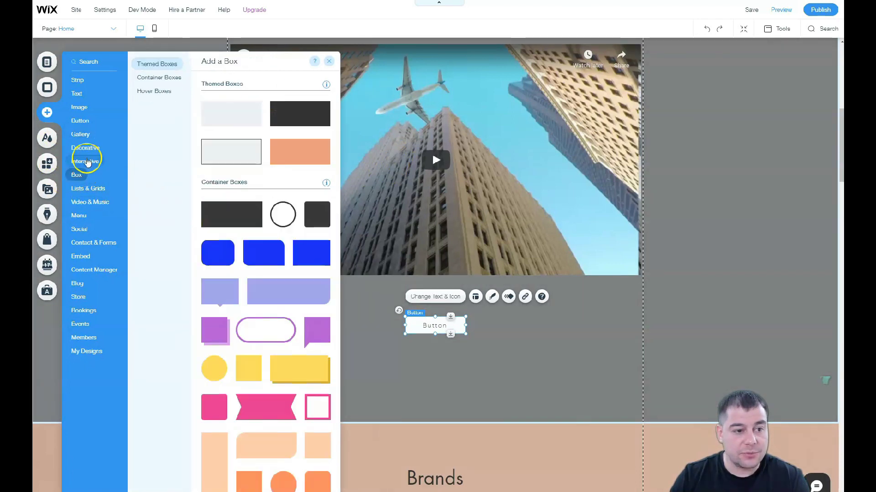
left_click(84, 162)
left_click(81, 111)
left_click(81, 121)
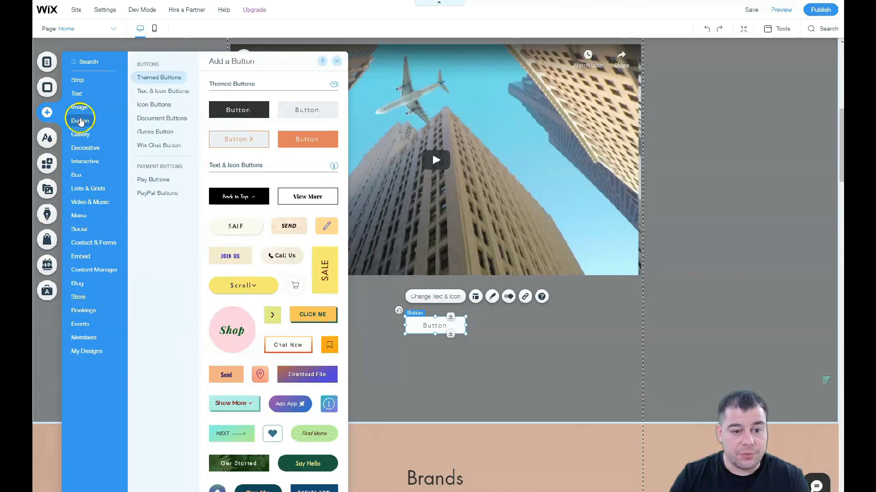
left_click(84, 106)
left_click(83, 94)
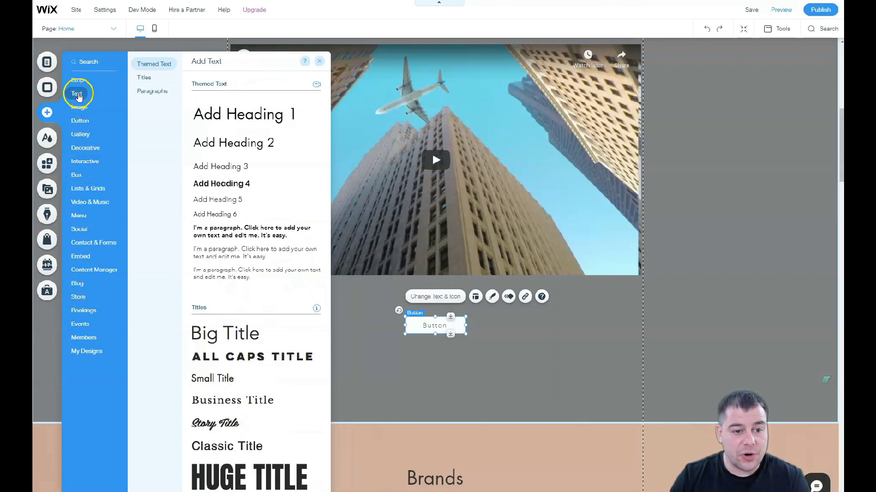
left_click(79, 81)
left_click(79, 93)
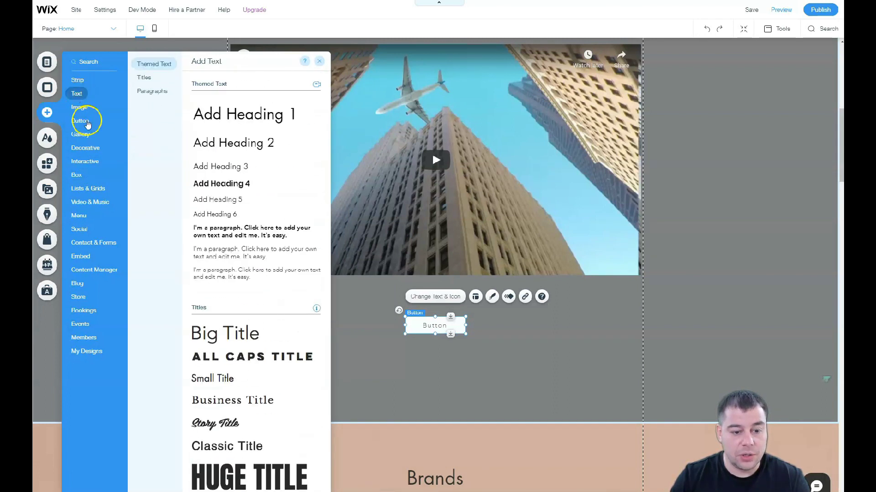
Place a HUGE TITLE text below the video, enlarge it slightly and keep the Heading 2 theme.
left_click_drag(374, 400, 408, 383)
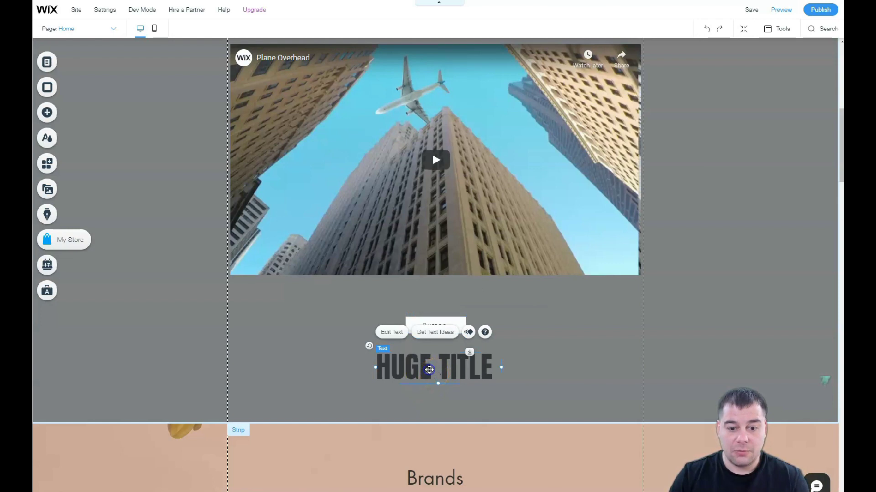
double_click(429, 370)
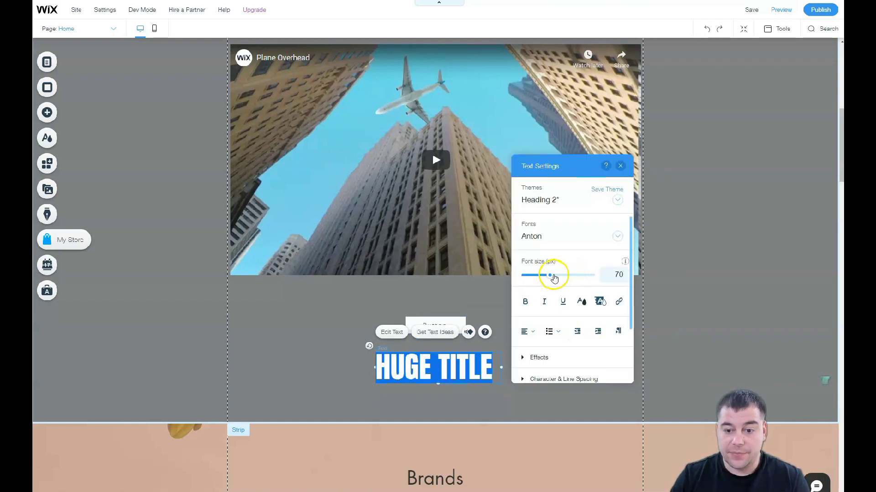
mouse_move(553, 278)
left_mouse_down()
mouse_move(566, 278)
mouse_move(550, 277)
left_mouse_up()
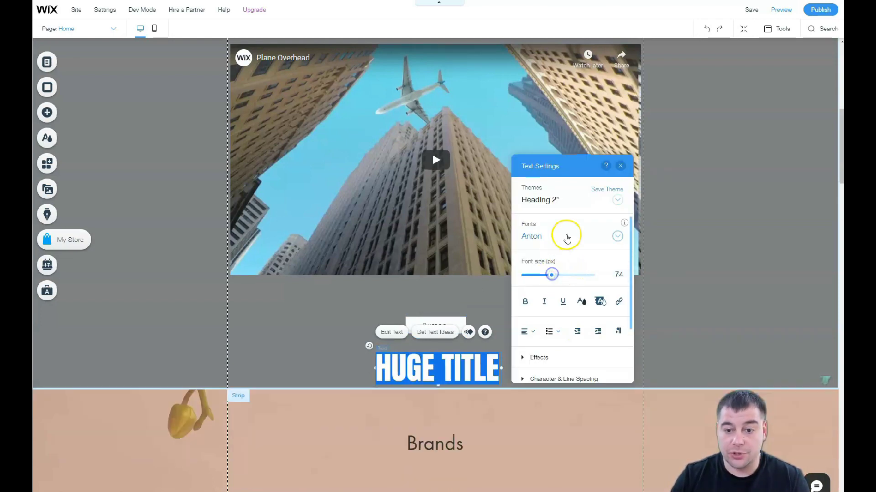
left_click(618, 201)
left_click(619, 206)
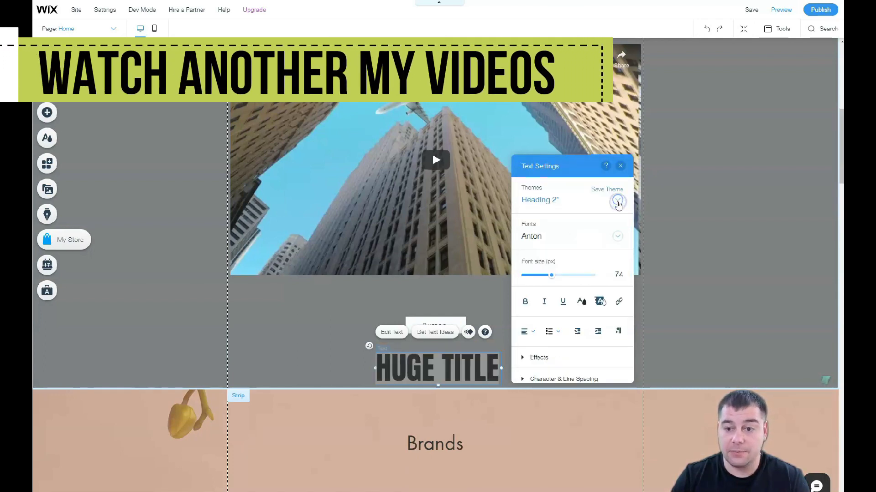
Center the HUGE TITLE in white and move it down to the strip's bottom edge.
left_click(527, 331)
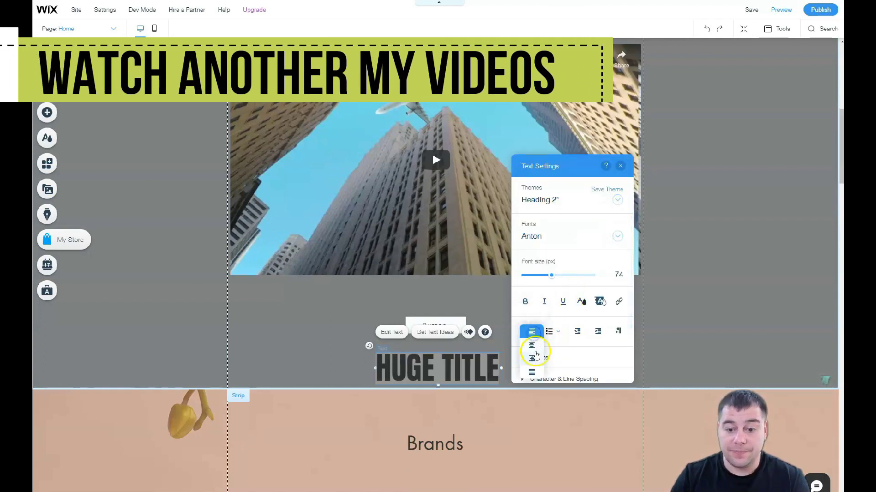
left_click(531, 348)
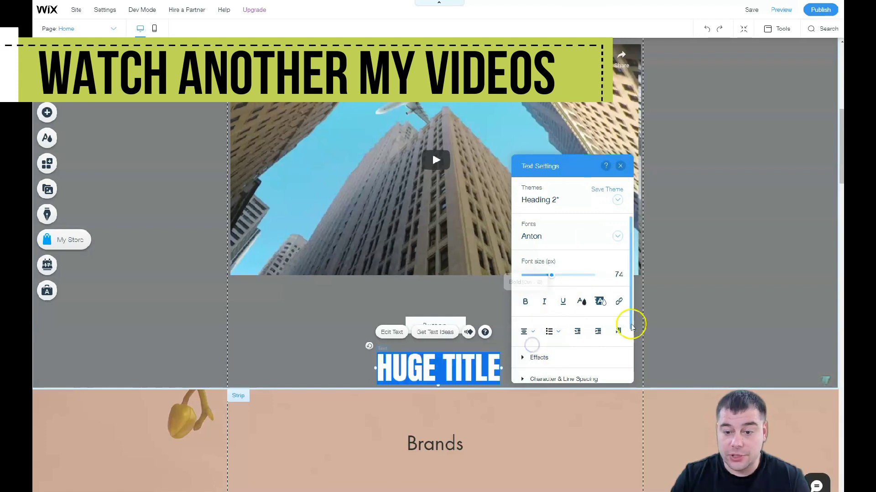
left_click(580, 302)
left_click(680, 273)
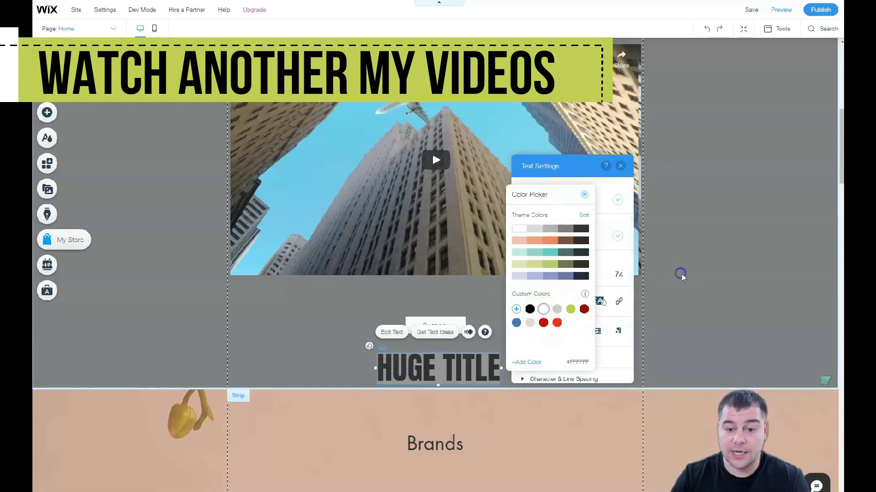
left_click(319, 355)
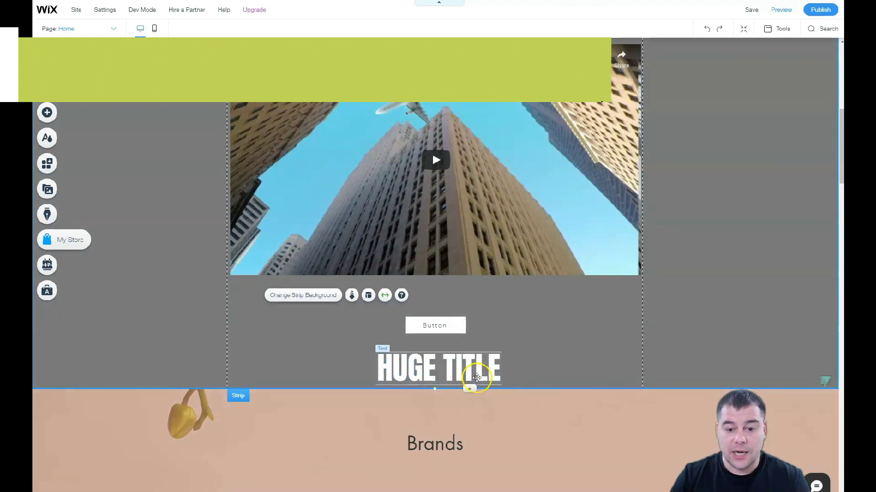
left_click_drag(448, 373, 445, 393)
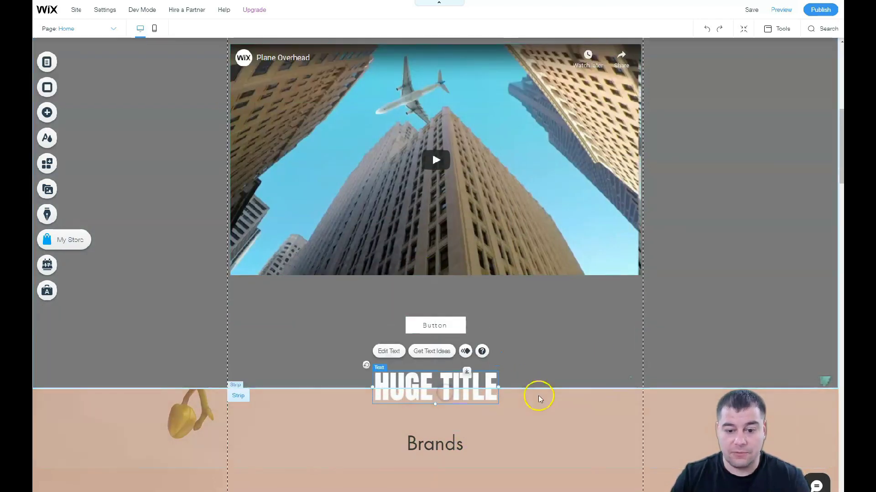
left_click(431, 329)
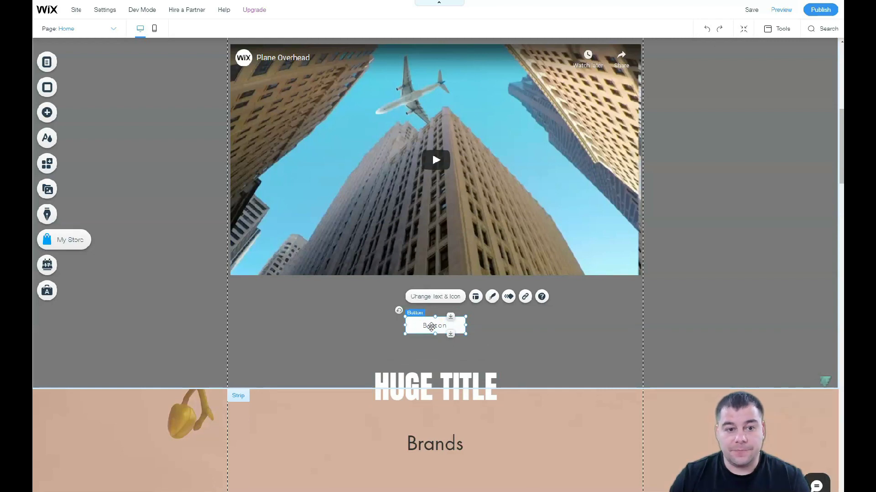
scroll(433, 239, "up", 2)
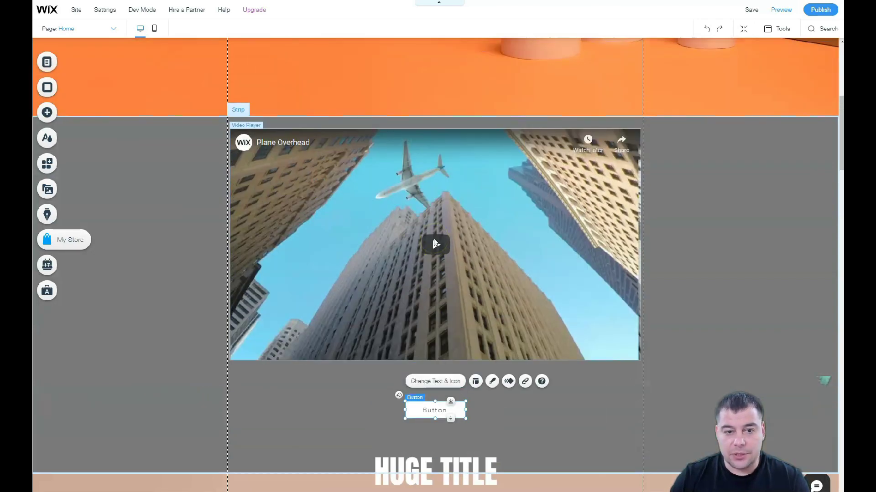
scroll(440, 258, "down", 3)
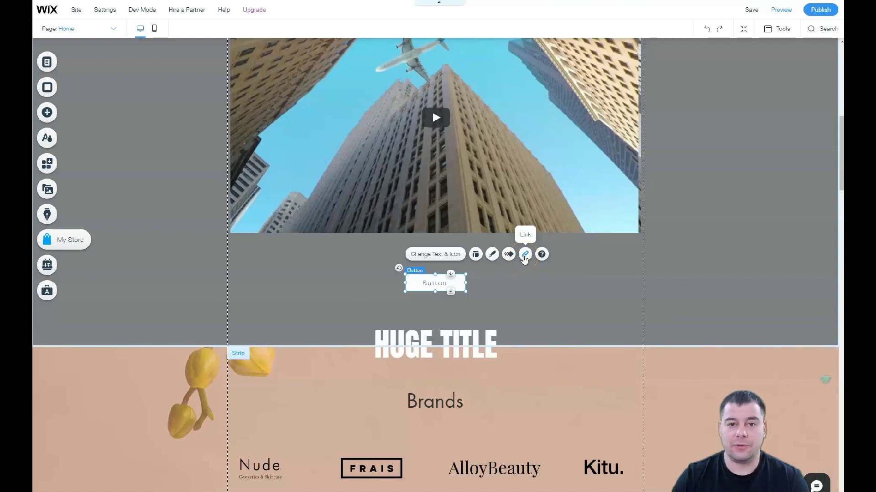
left_click(524, 256)
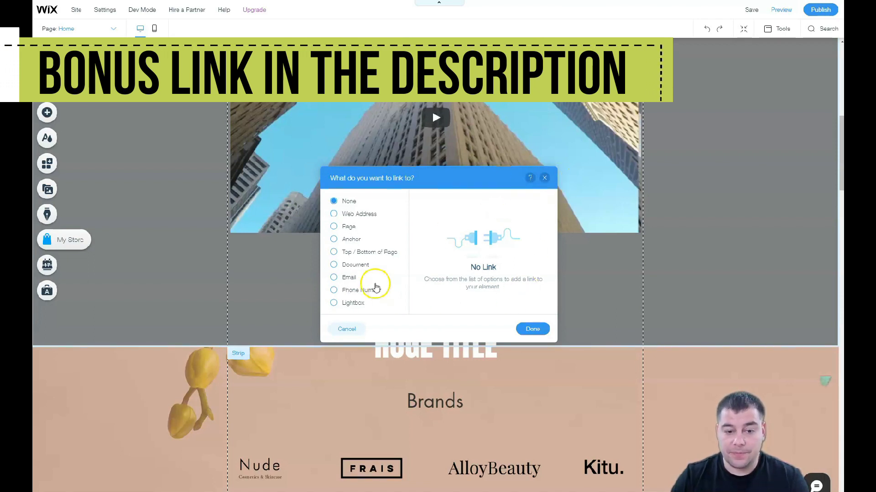
left_click(334, 277)
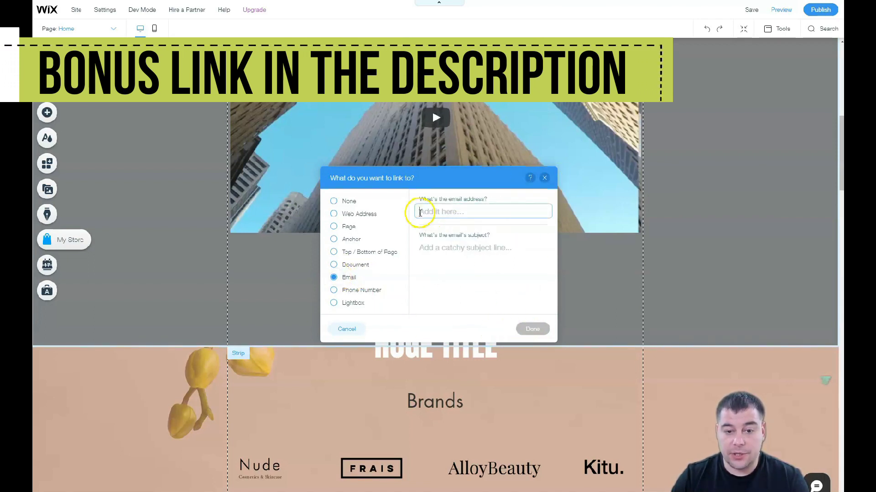
left_click(532, 329)
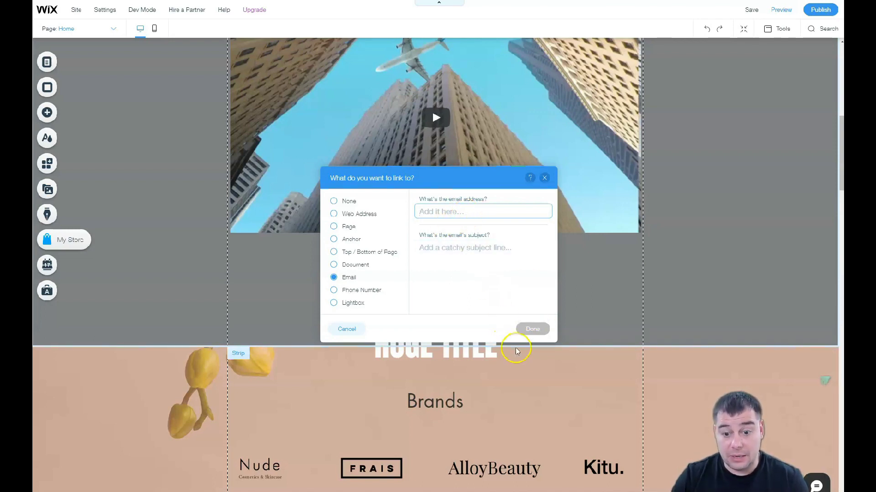
left_click(544, 178)
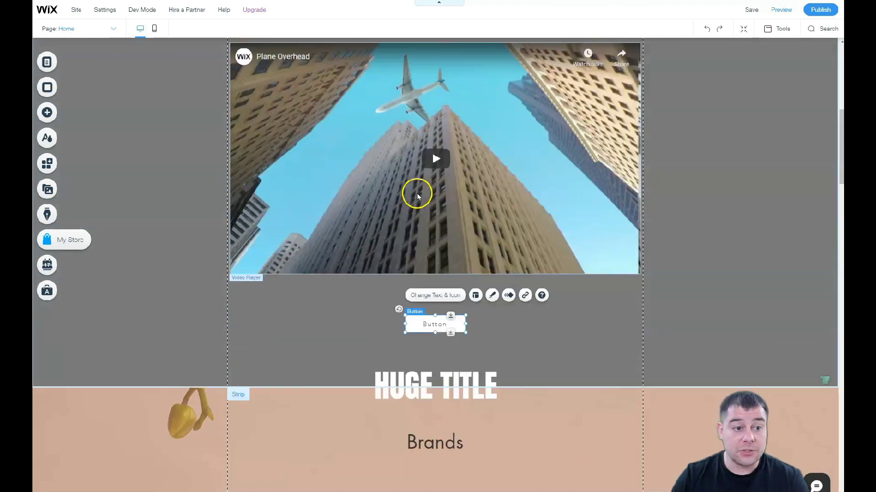
scroll(417, 195, "up", 8)
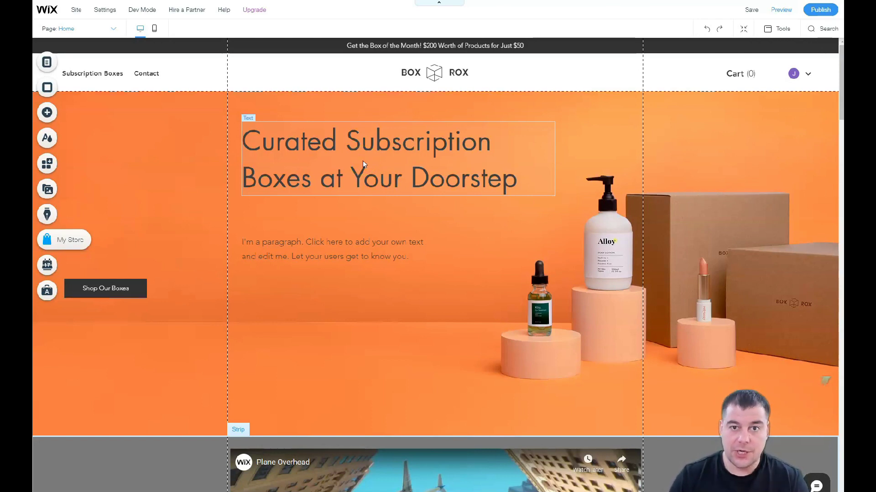
scroll(364, 164, "down", 7)
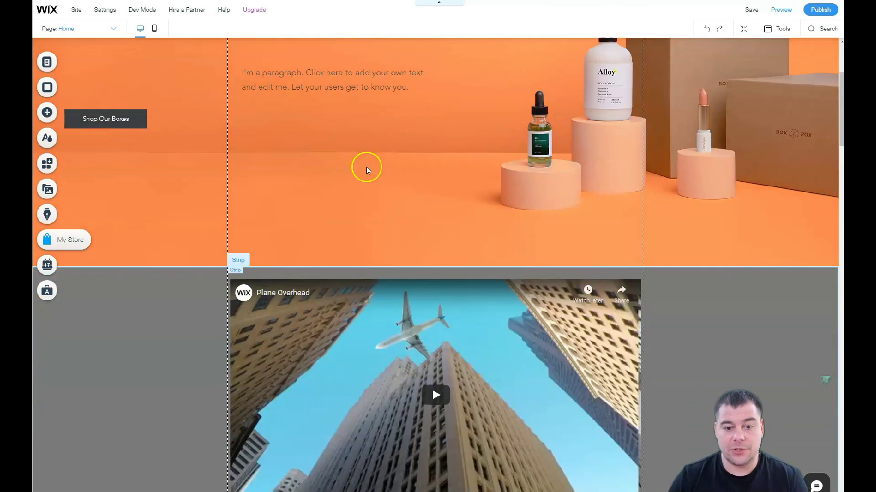
scroll(386, 170, "down", 9)
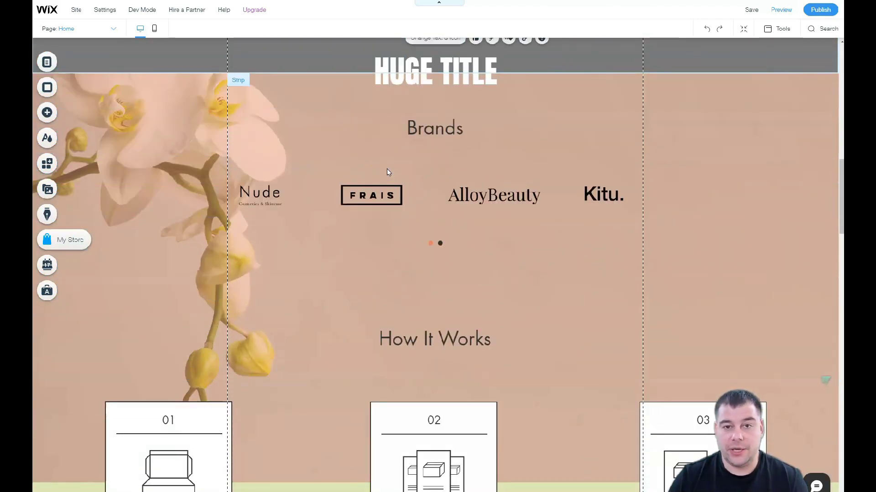
scroll(387, 169, "down", 4)
scroll(387, 170, "down", 2)
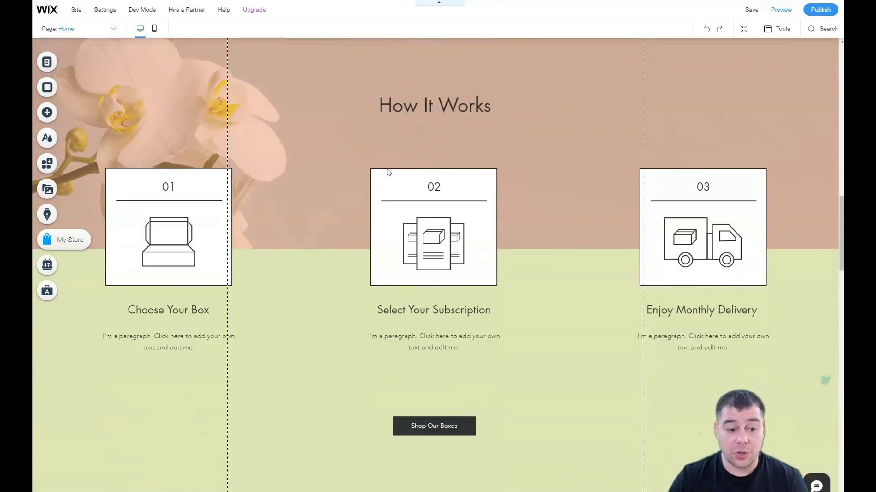
scroll(386, 170, "up", 6)
scroll(387, 172, "up", 15)
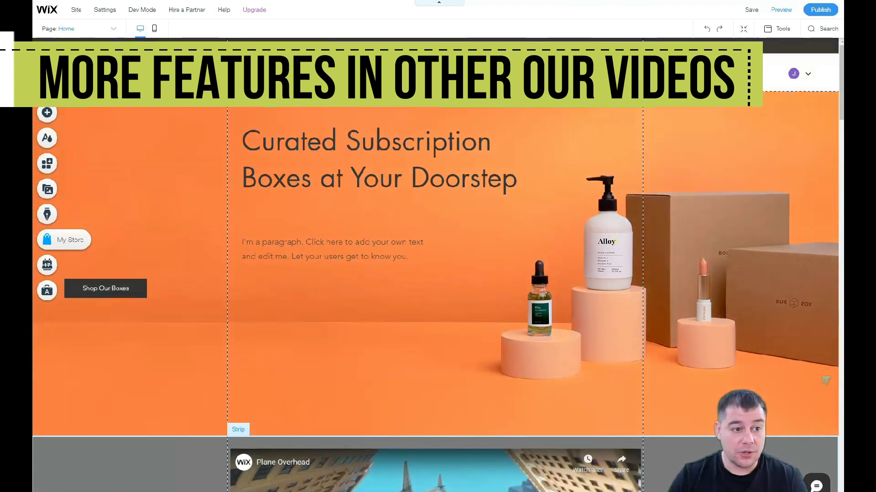
Open the Home page's Page Settings and review its Page Info, Layouts and Permissions (Everyone) tabs.
left_click(46, 29)
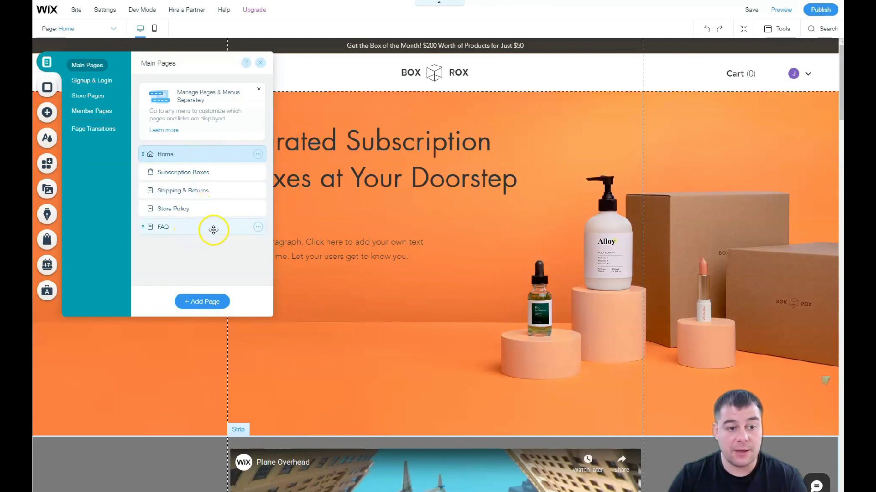
left_click(259, 155)
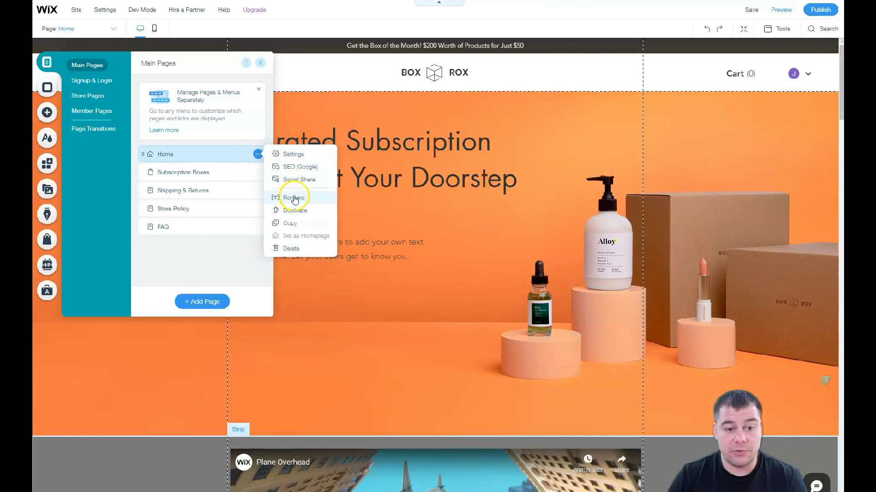
left_click(293, 155)
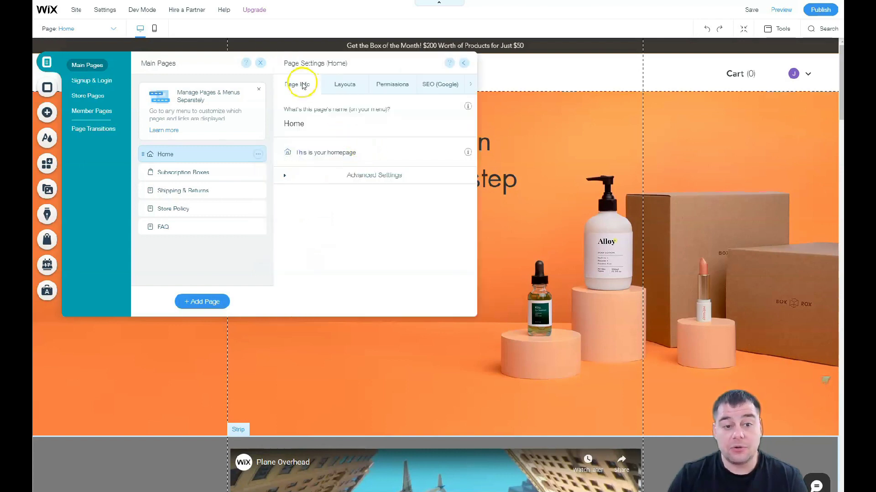
left_click(341, 87)
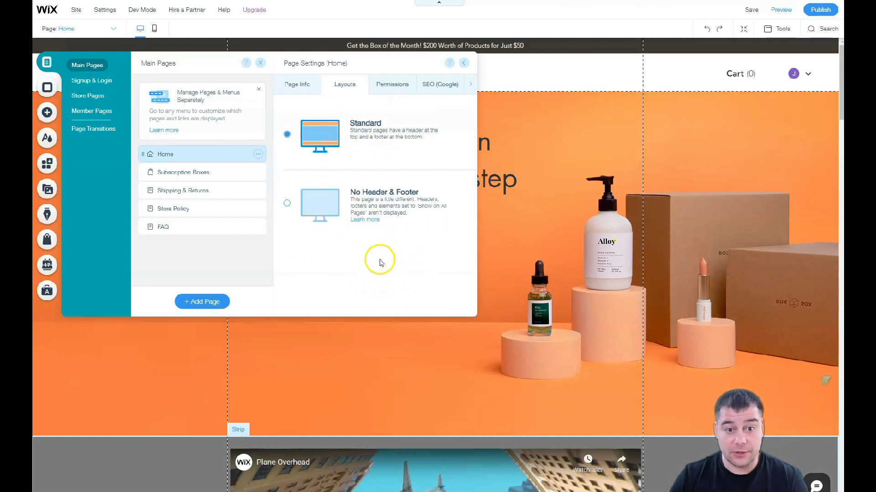
left_click(392, 84)
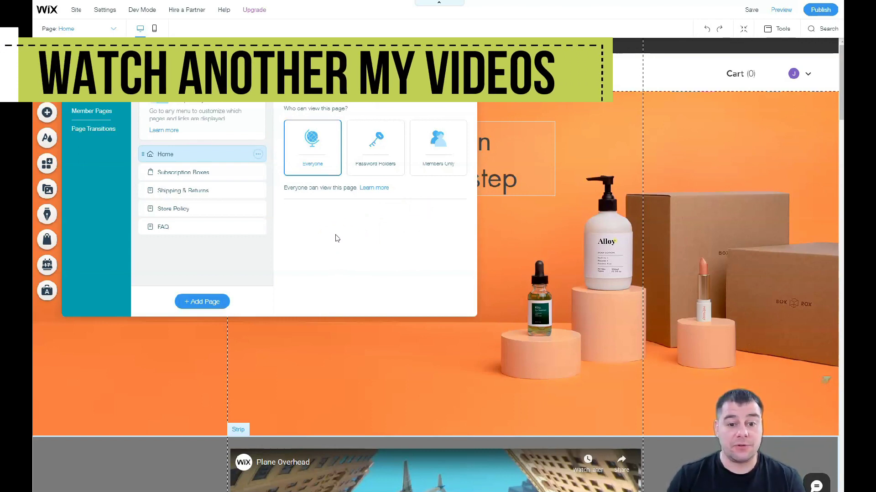
left_click(428, 124)
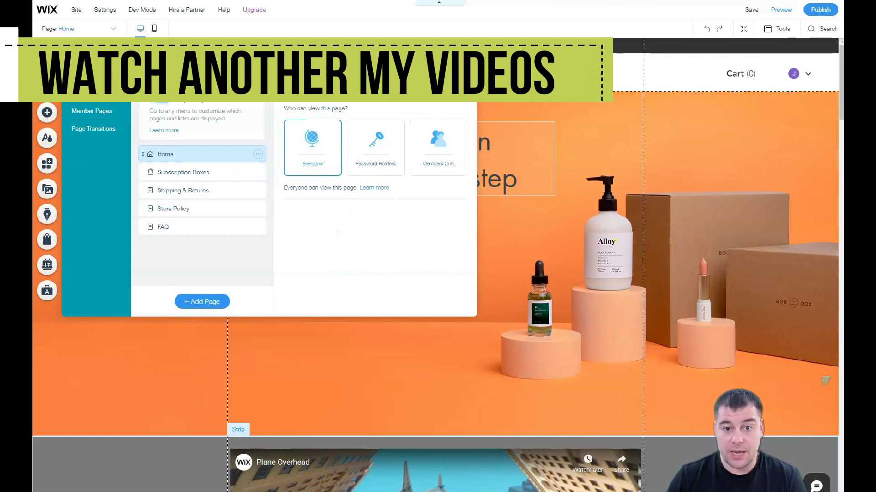
Scroll through the Home page's SEO (Google) settings, then view its Social Share settings.
left_click(446, 96)
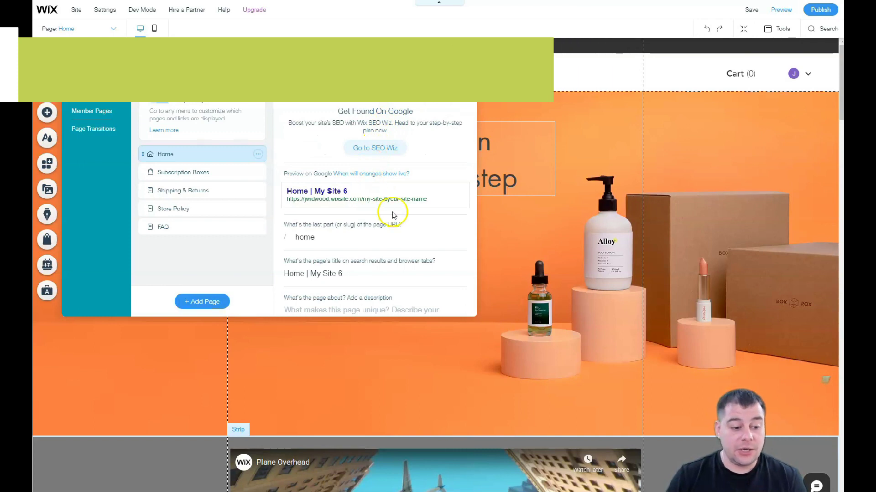
scroll(411, 219, "down", 2)
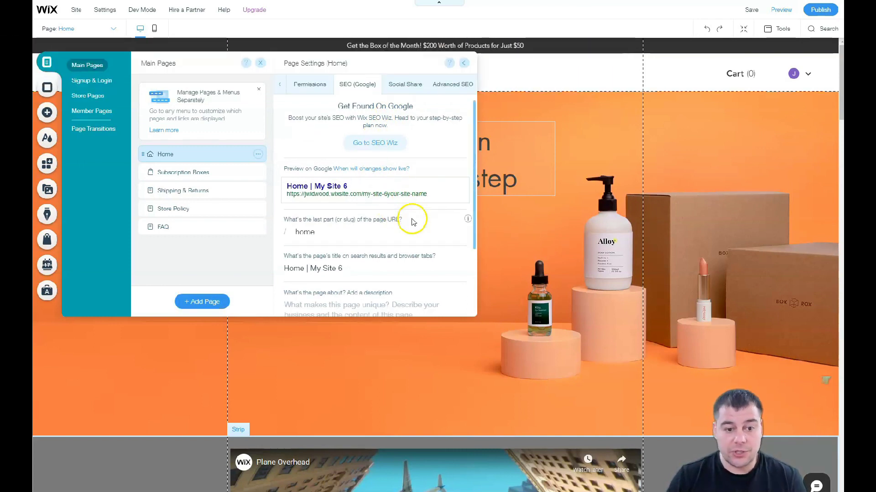
scroll(412, 222, "down", 1)
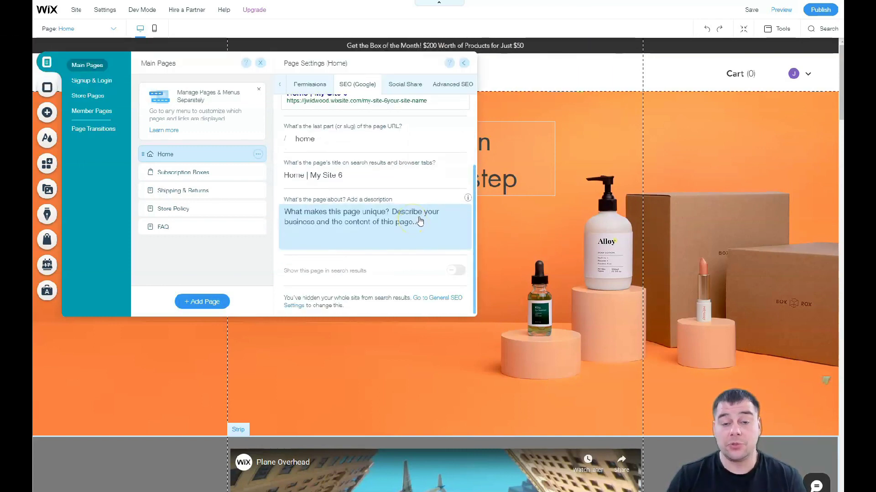
scroll(420, 221, "up", 3)
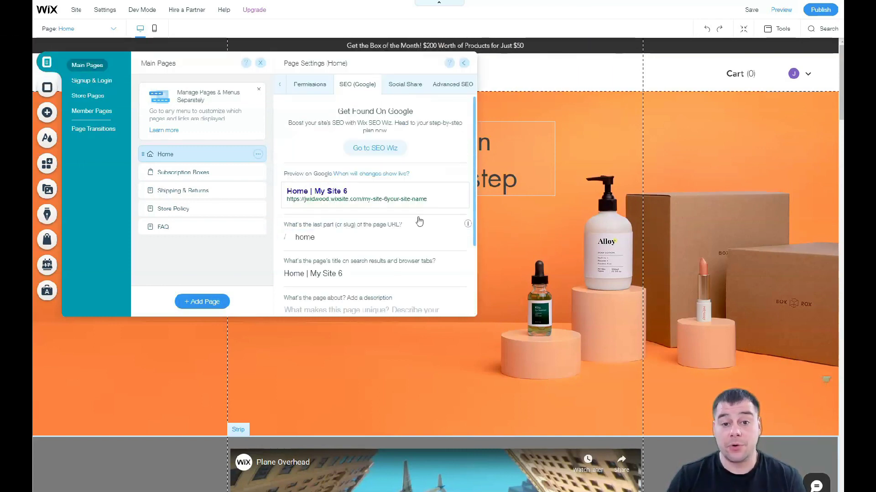
left_click(399, 87)
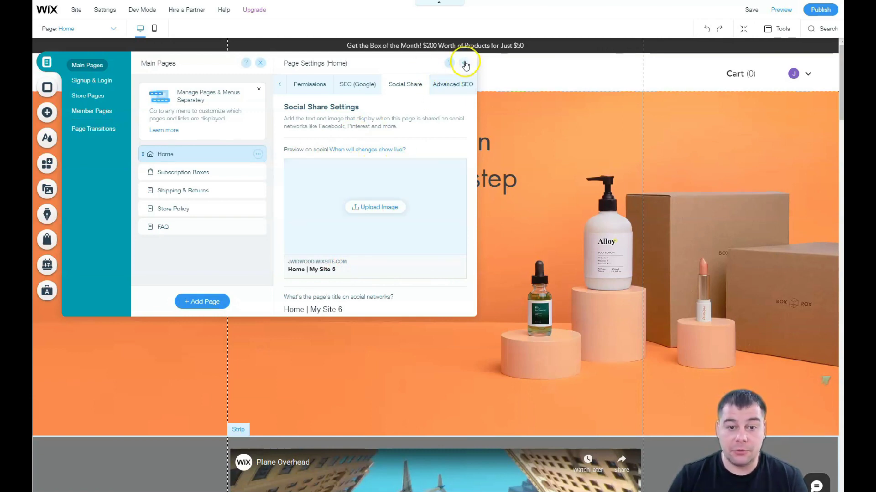
View the Signup & Login, Store and Member pages, then close the Pages panel.
left_click(90, 82)
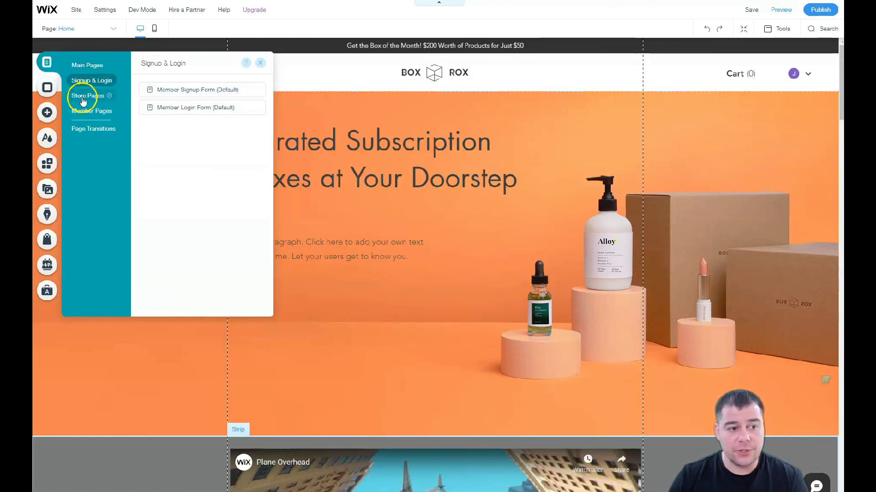
left_click(84, 99)
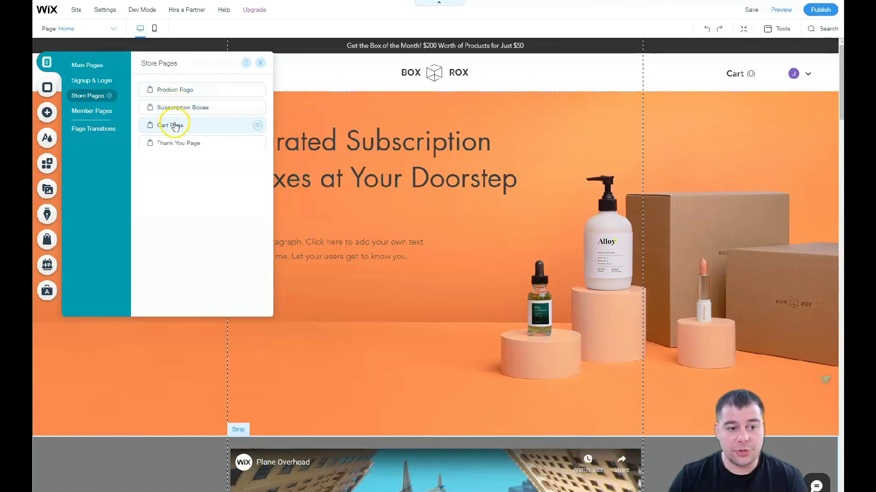
left_click(88, 117)
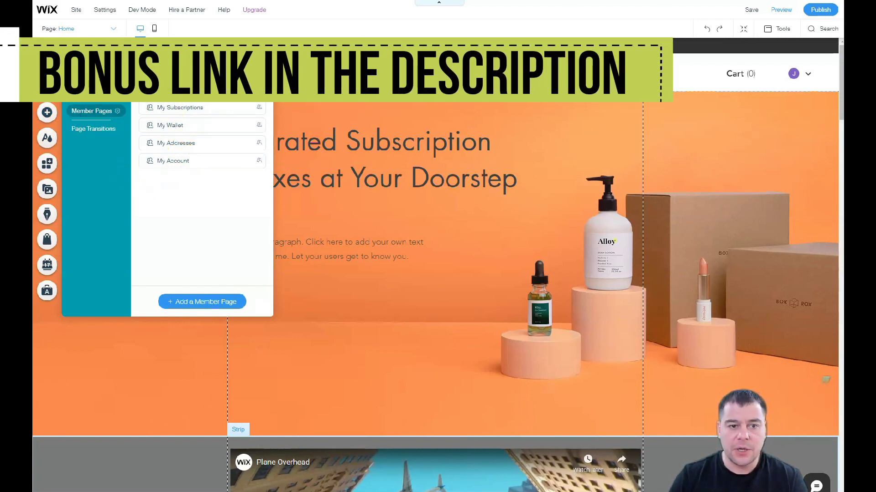
left_click(46, 240)
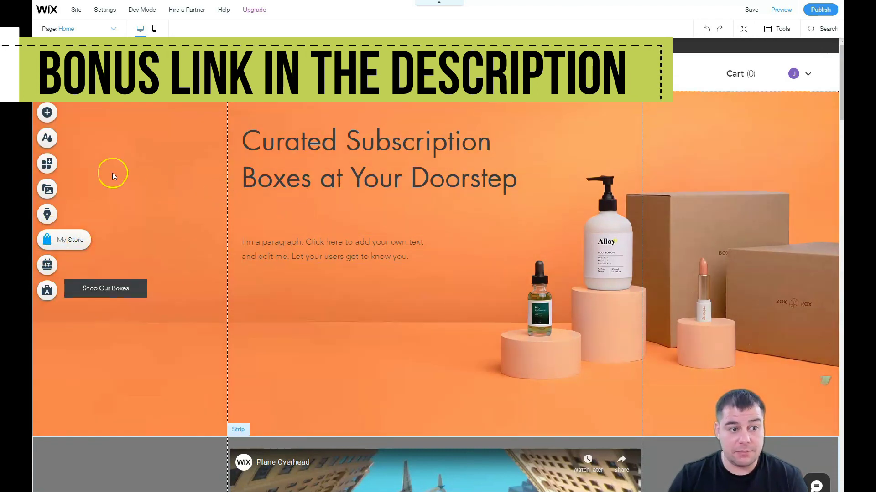
Open the App Market's Marketing category and scroll through its 68 app cards.
left_click(47, 164)
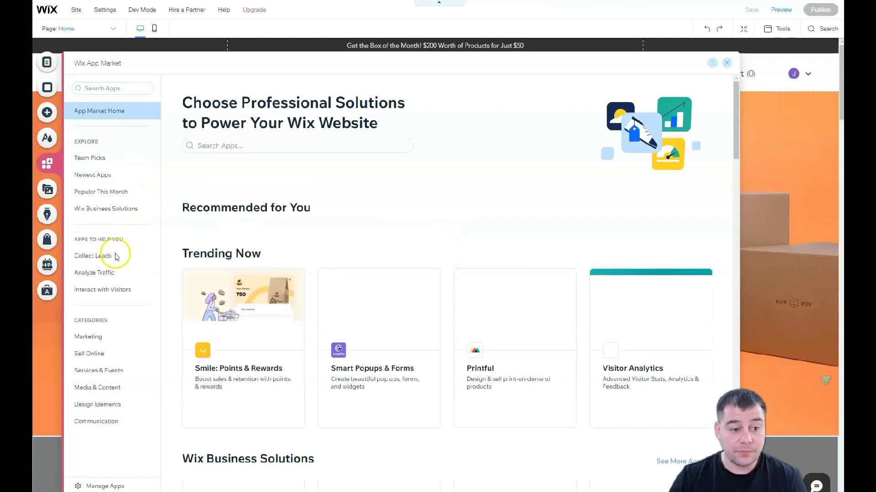
left_click(87, 337)
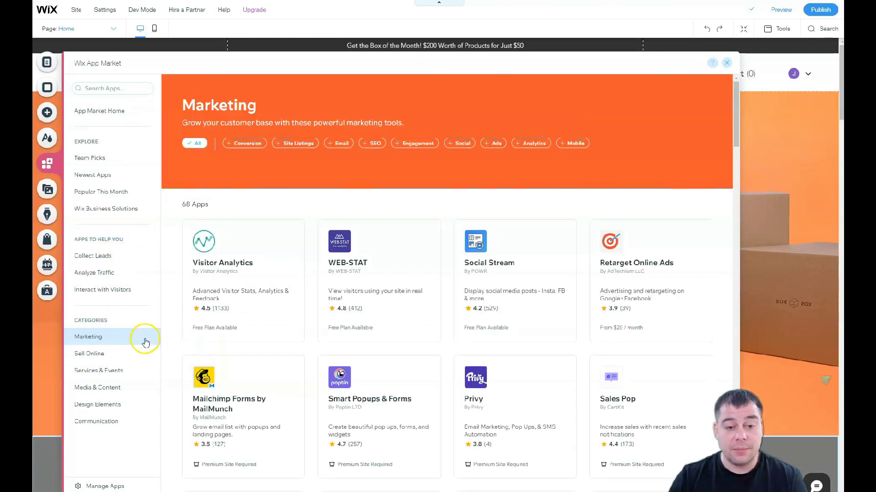
scroll(456, 287, "down", 3)
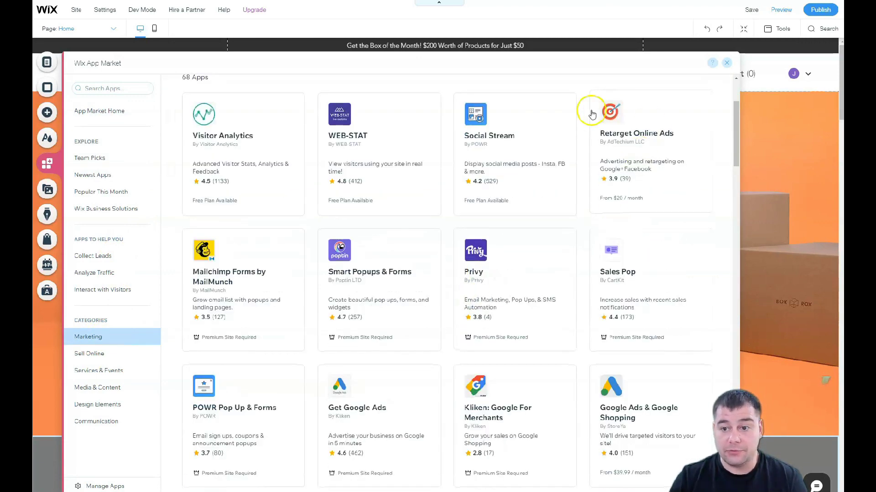
scroll(385, 219, "down", 3)
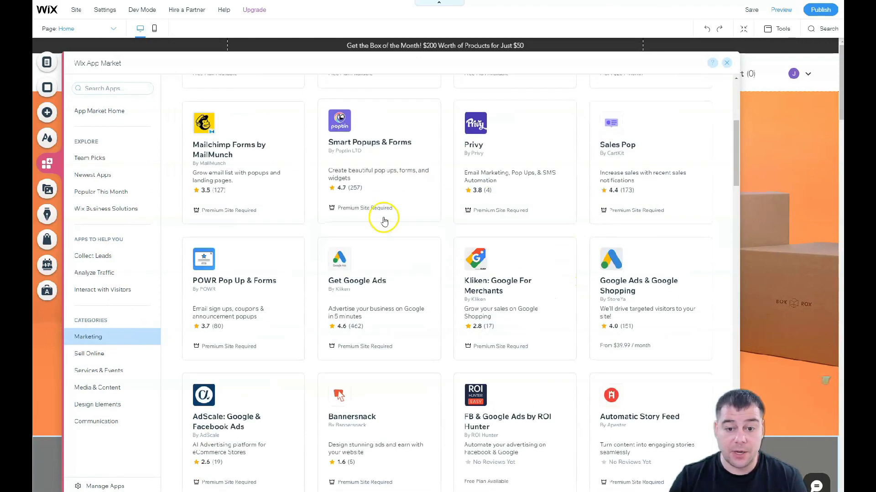
scroll(280, 189, "down", 3)
scroll(278, 173, "up", 3)
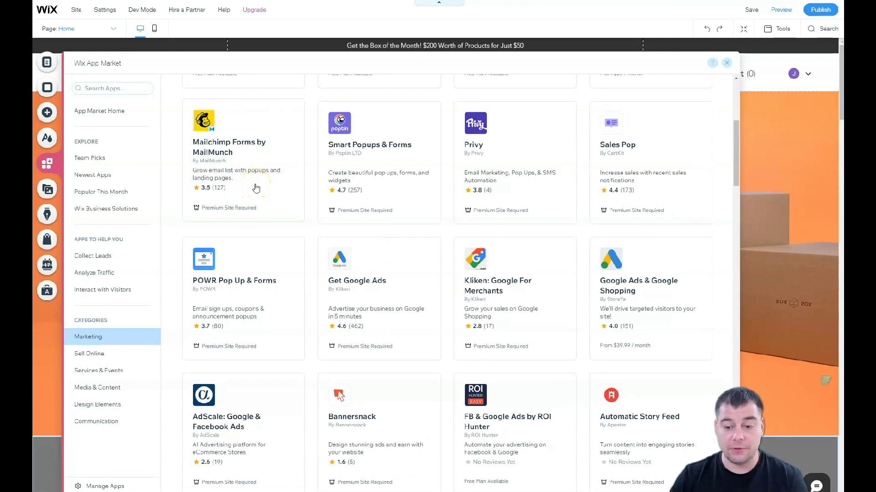
scroll(406, 231, "down", 5)
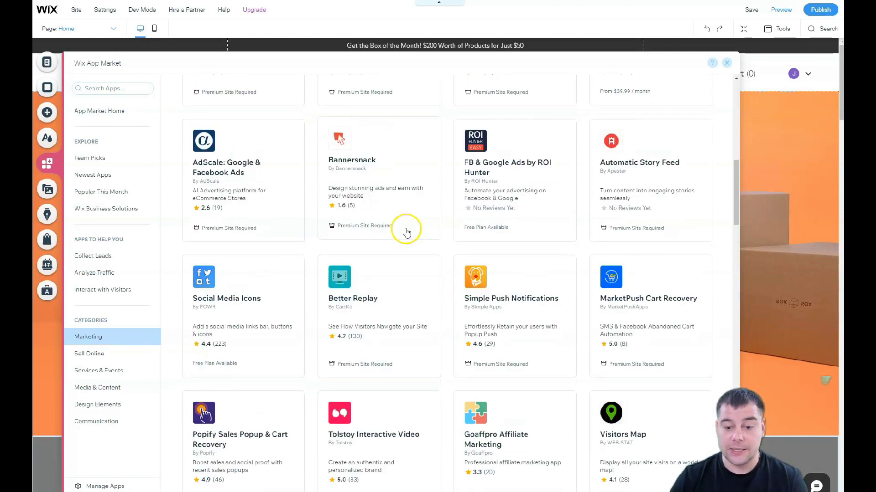
scroll(406, 230, "down", 3)
scroll(407, 232, "down", 4)
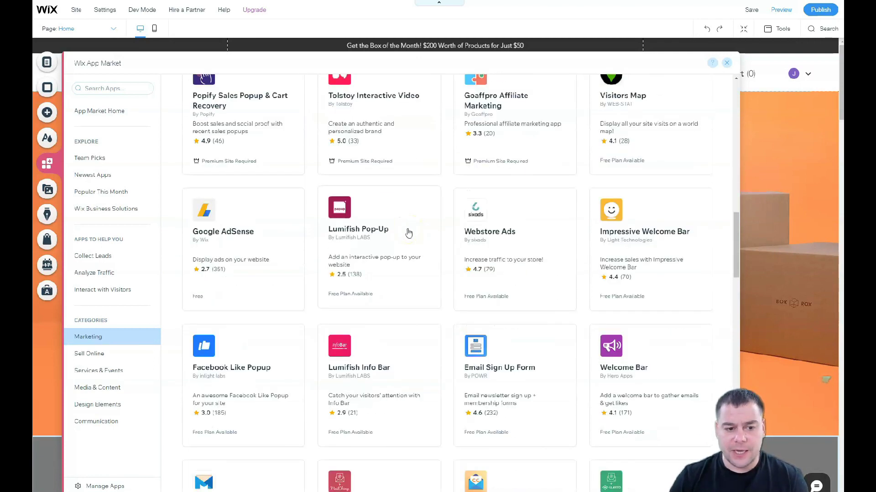
scroll(408, 232, "down", 4)
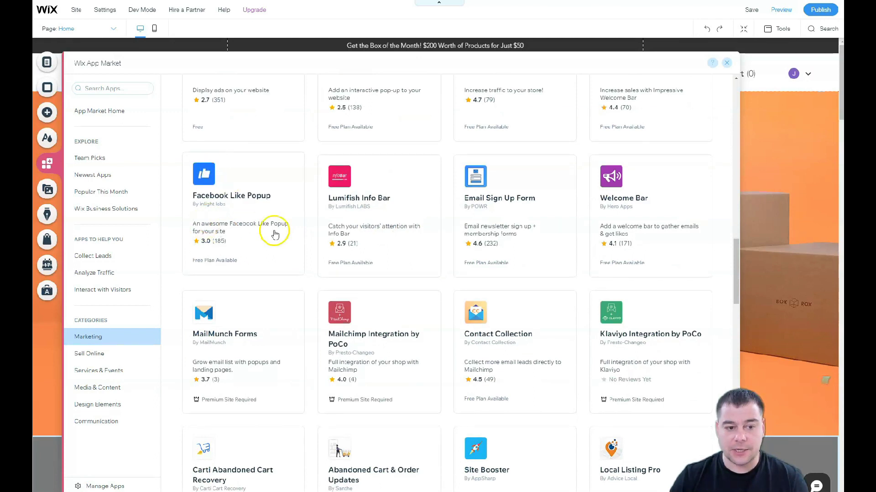
scroll(588, 228, "down", 3)
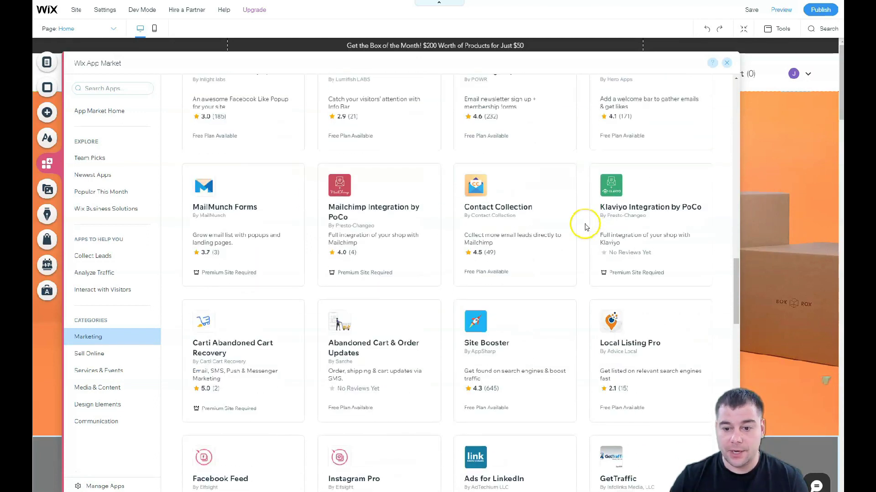
scroll(541, 250, "down", 5)
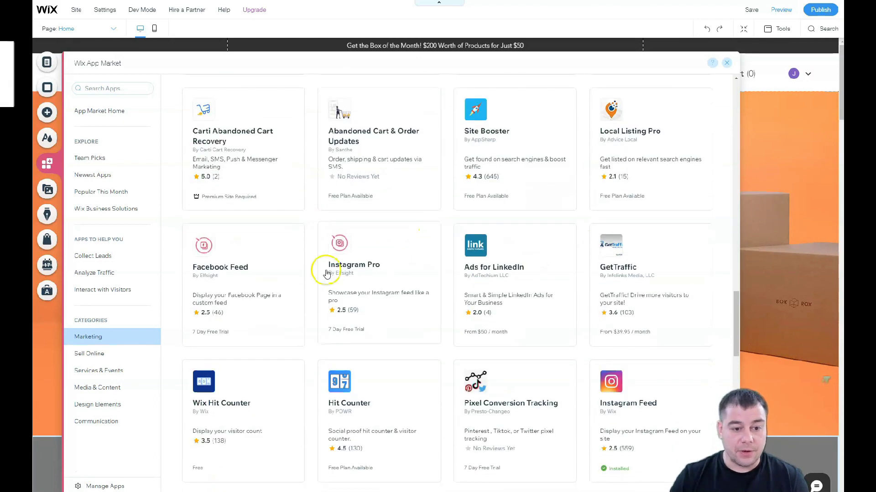
scroll(364, 274, "down", 1)
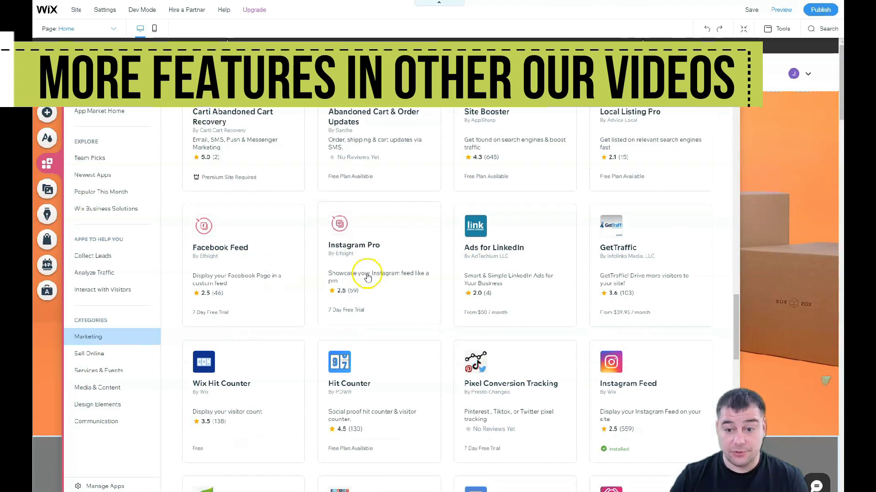
scroll(367, 277, "down", 2)
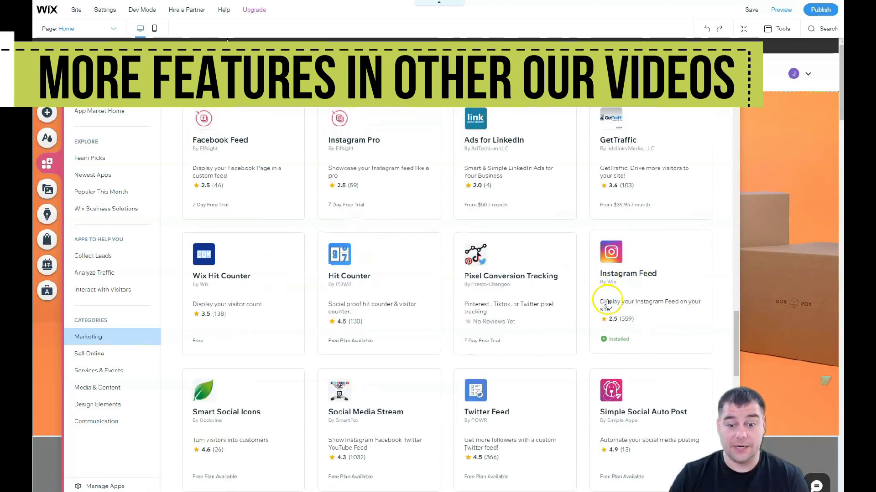
scroll(541, 274, "down", 2)
scroll(524, 323, "down", 4)
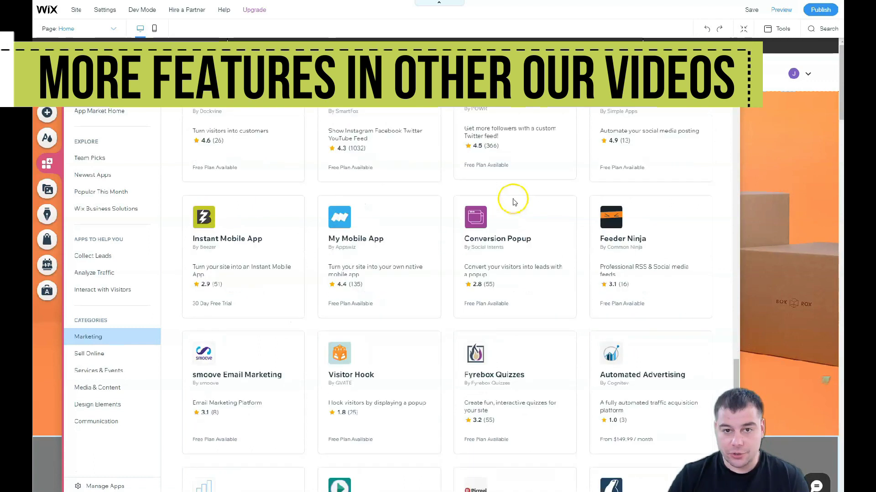
scroll(513, 202, "down", 2)
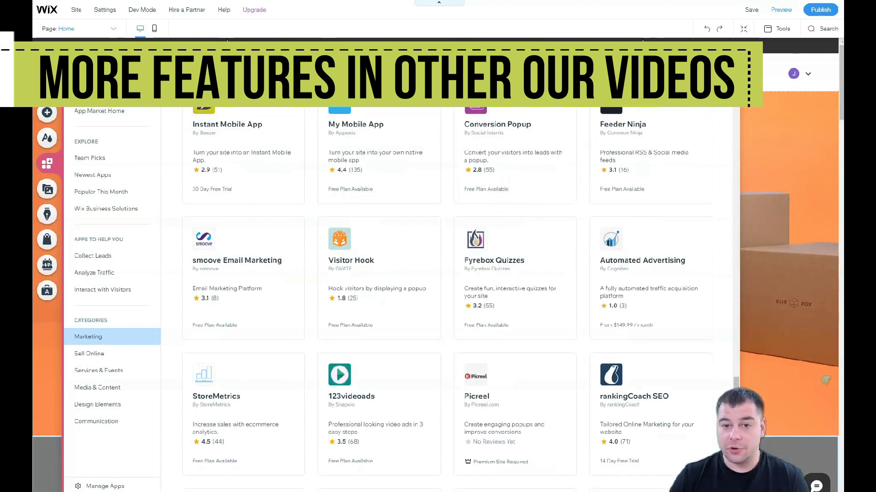
Close the App Market and scroll the home page down to How It Works and back to the hero.
left_click(730, 52)
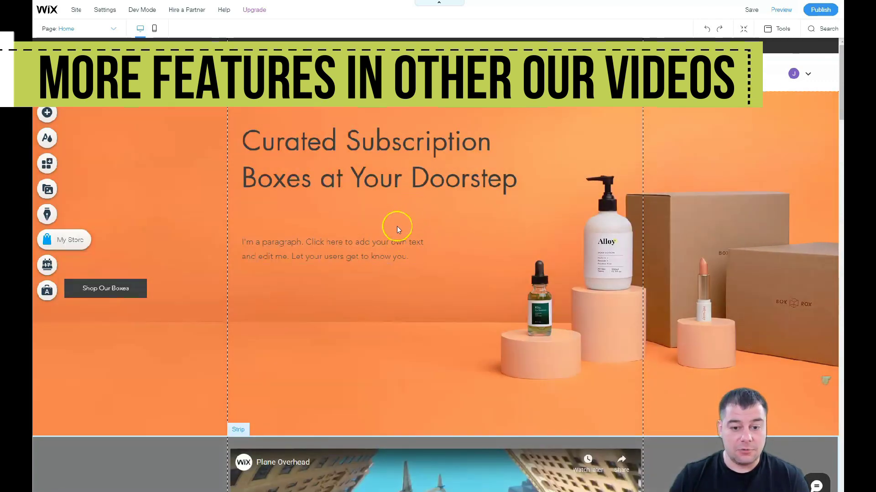
scroll(410, 248, "down", 3)
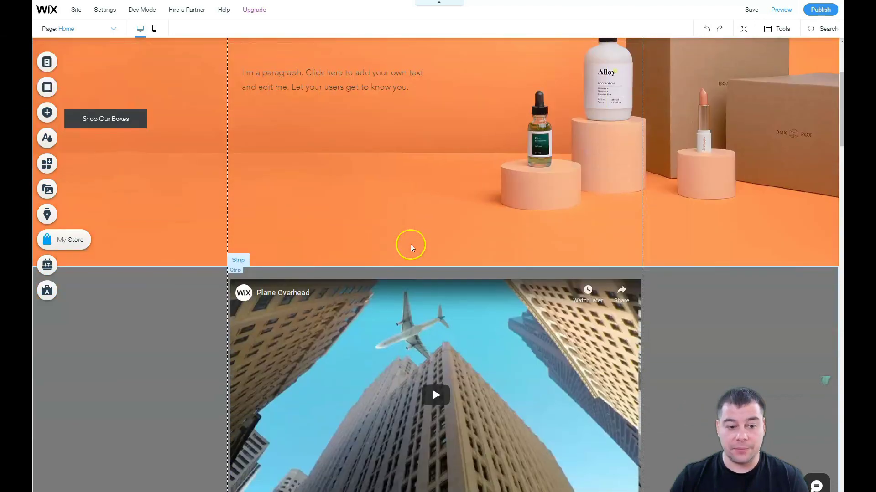
scroll(411, 245, "down", 2)
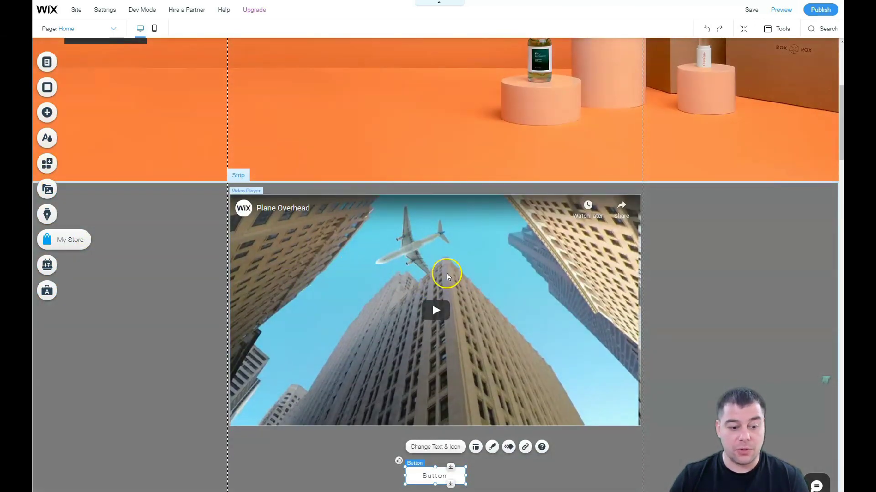
scroll(447, 275, "down", 3)
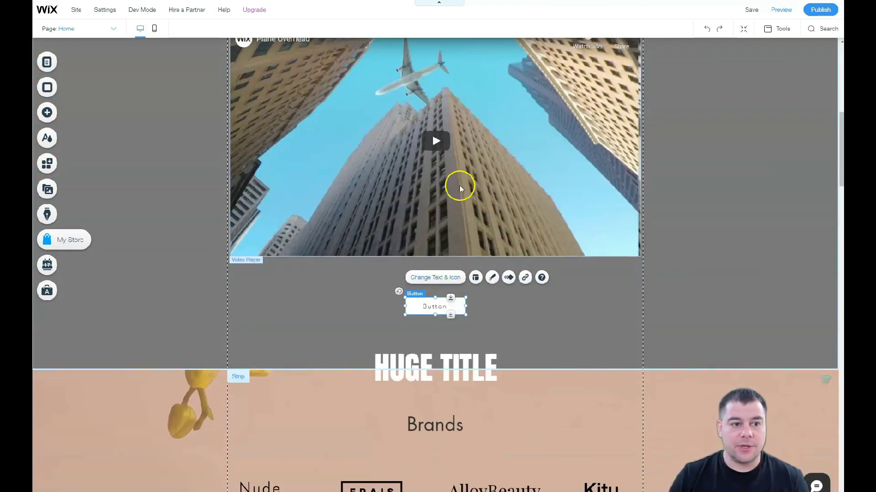
scroll(453, 196, "down", 4)
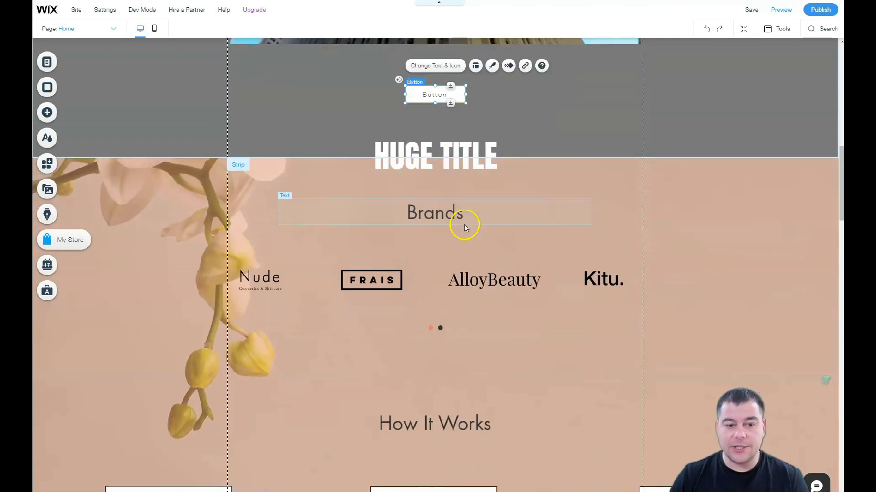
scroll(465, 228, "down", 2)
scroll(456, 193, "down", 1)
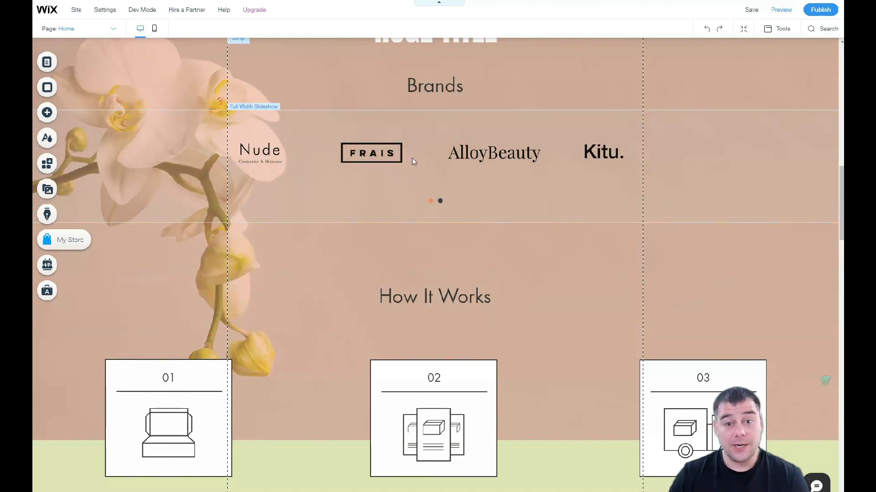
scroll(412, 157, "up", 10)
scroll(420, 187, "up", 5)
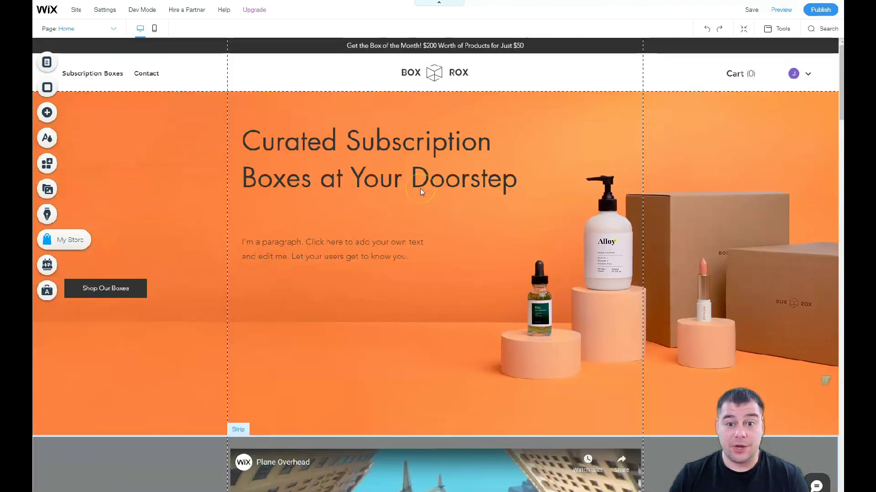
left_click(431, 204)
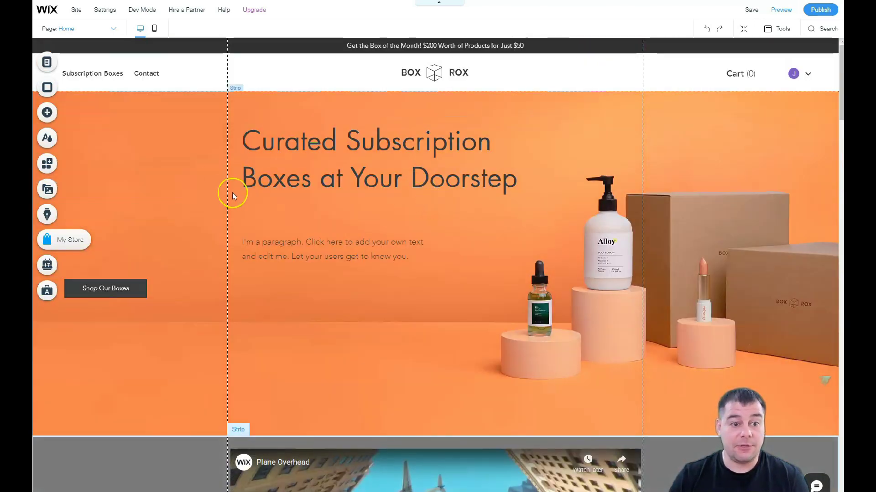